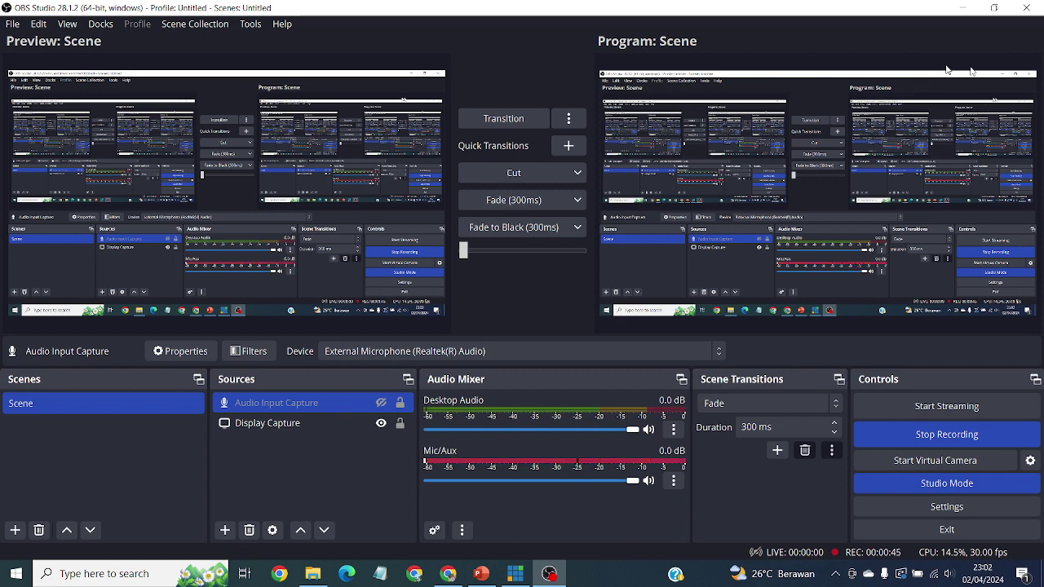
Step: Minimize OBS, File Explorer and vMix, then bring up the World Blood Donor Day presentation
{"action": "left_click", "coordinate": [963, 7]}
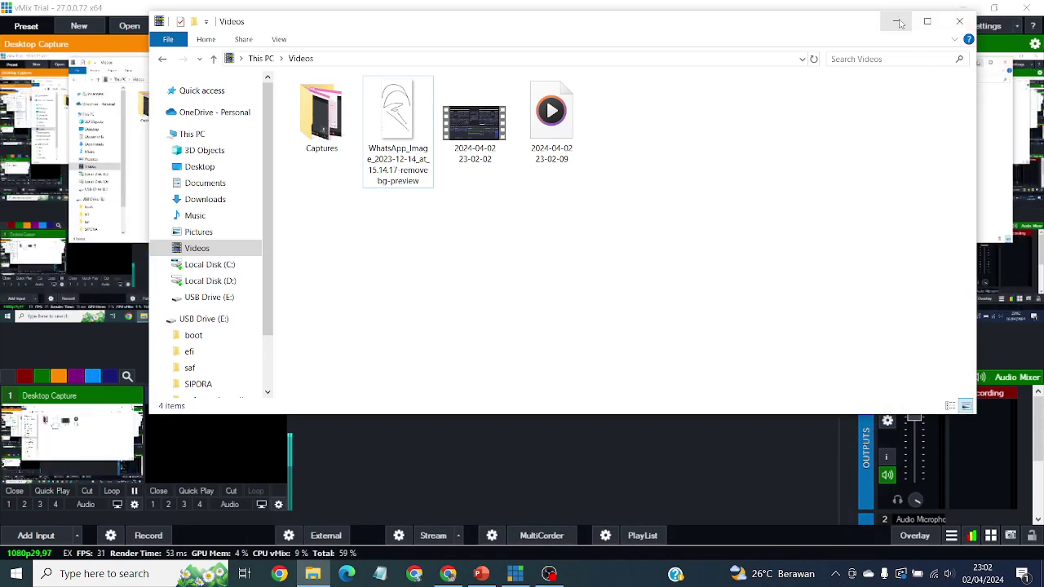
{"action": "left_click", "coordinate": [896, 21]}
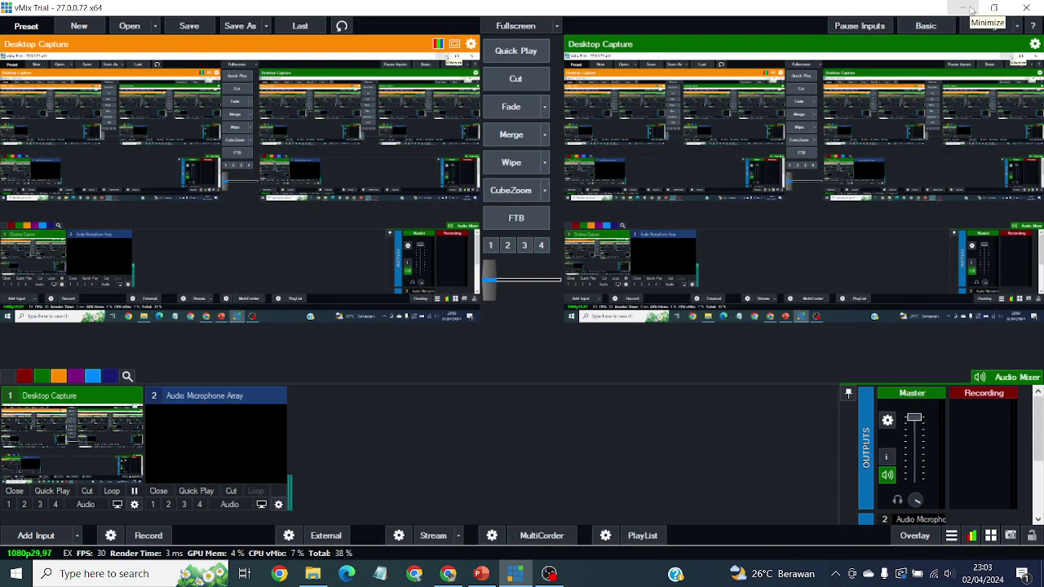
{"action": "left_click", "coordinate": [971, 10]}
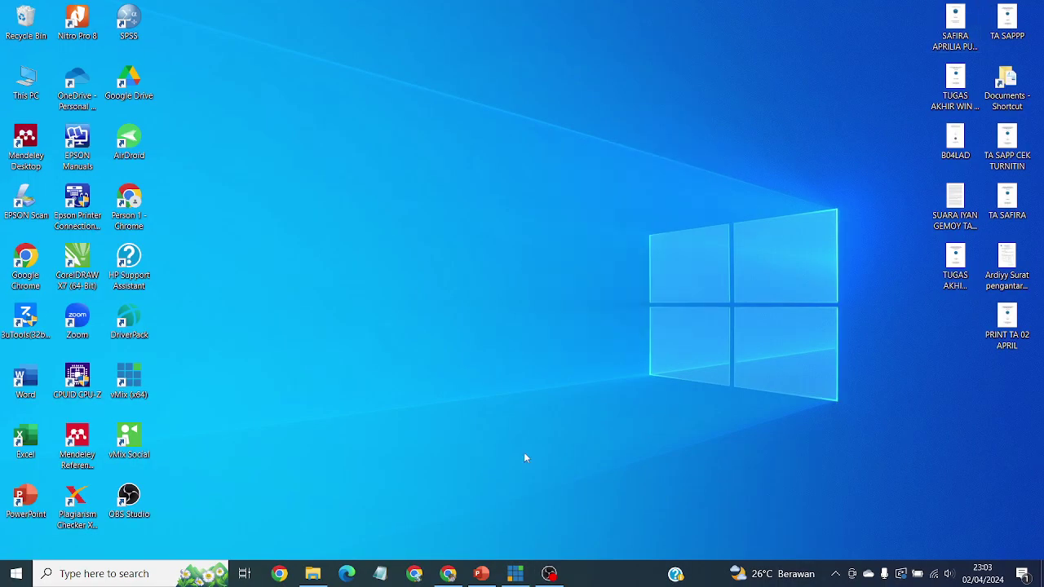
{"action": "mouse_move", "coordinate": [519, 580]}
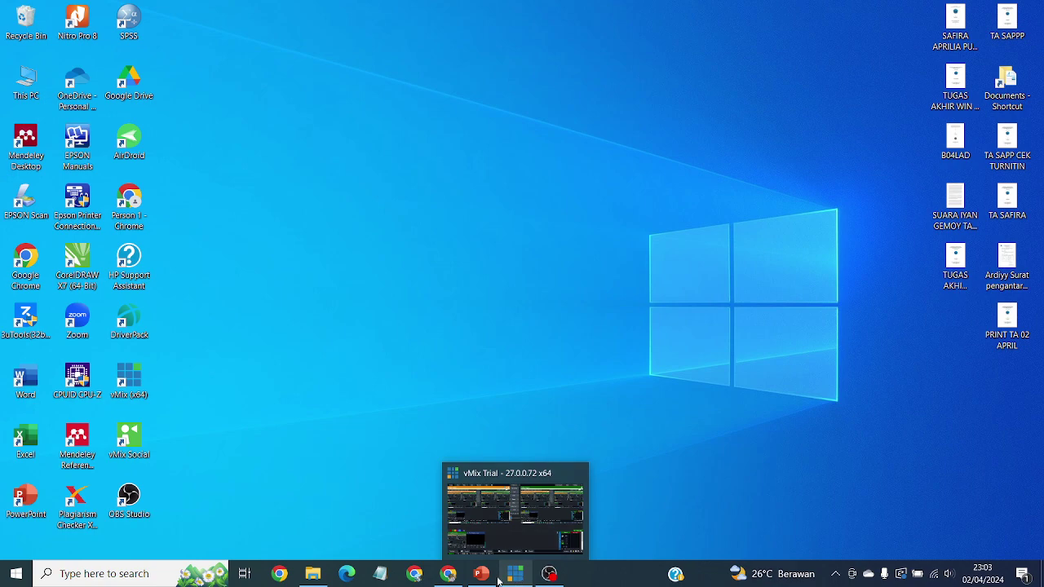
{"action": "left_click", "coordinate": [481, 573]}
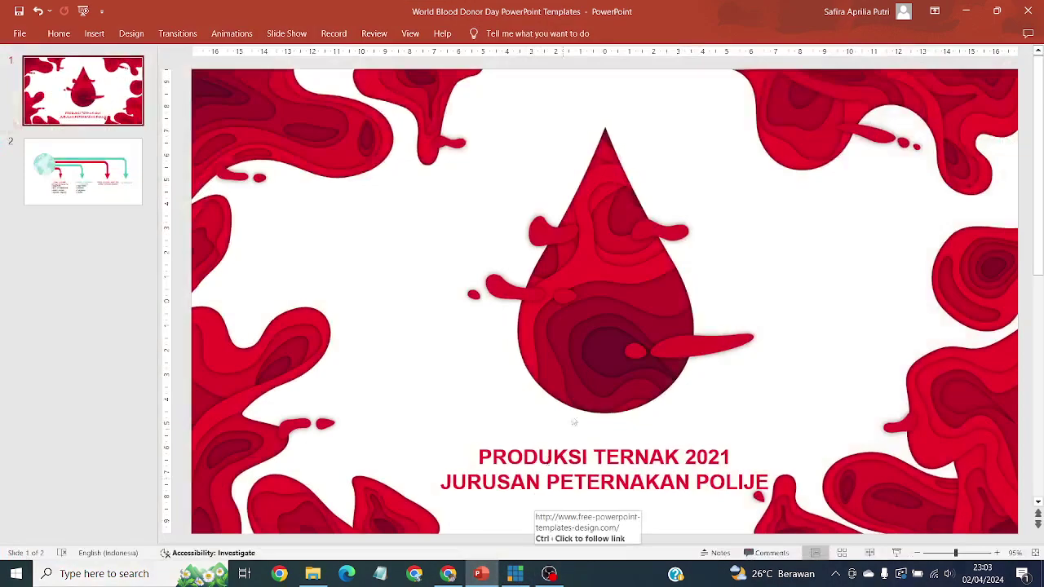
Step: Show slide 2, the checklist with the globe and coloured arrows, briefly toggling OBS
{"action": "left_click", "coordinate": [107, 191]}
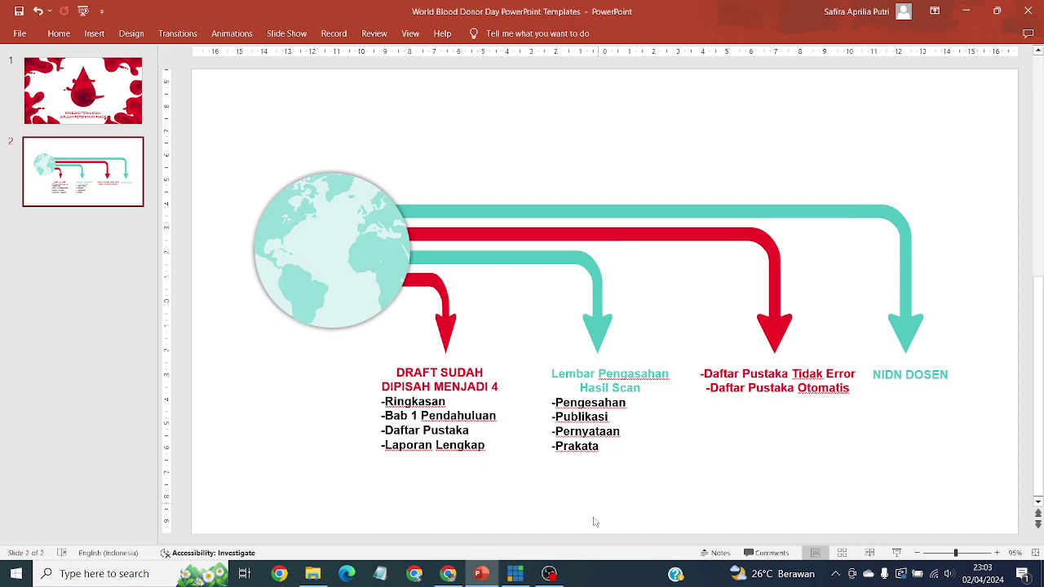
{"action": "left_click", "coordinate": [551, 576]}
{"action": "left_click", "coordinate": [555, 579]}
Step: Open the LAPORAN LENGKAP Word file from USB Drive (E:) > SIPORA > MAGANG
{"action": "left_click", "coordinate": [314, 574]}
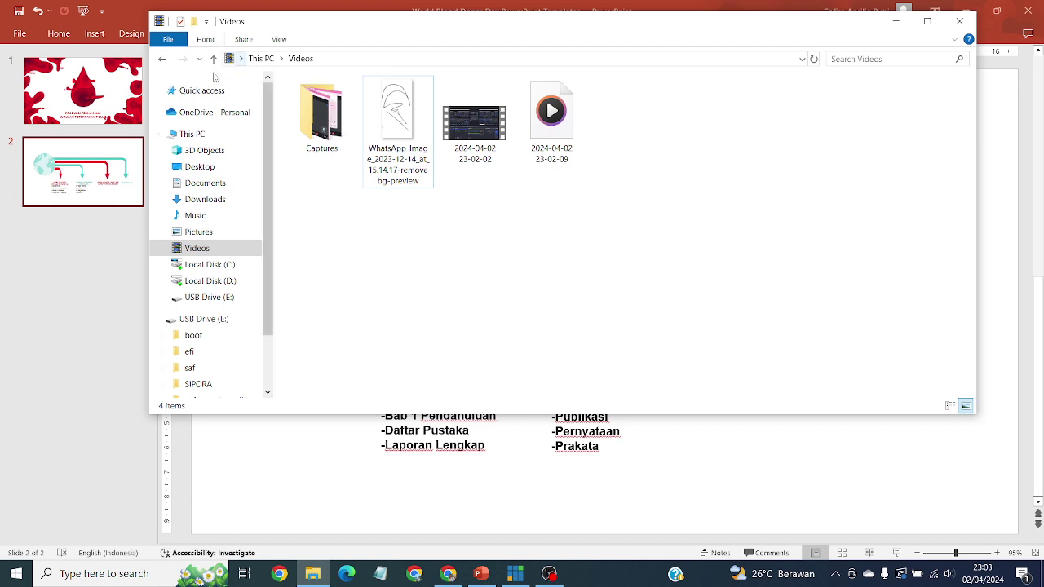
{"action": "left_click", "coordinate": [213, 297]}
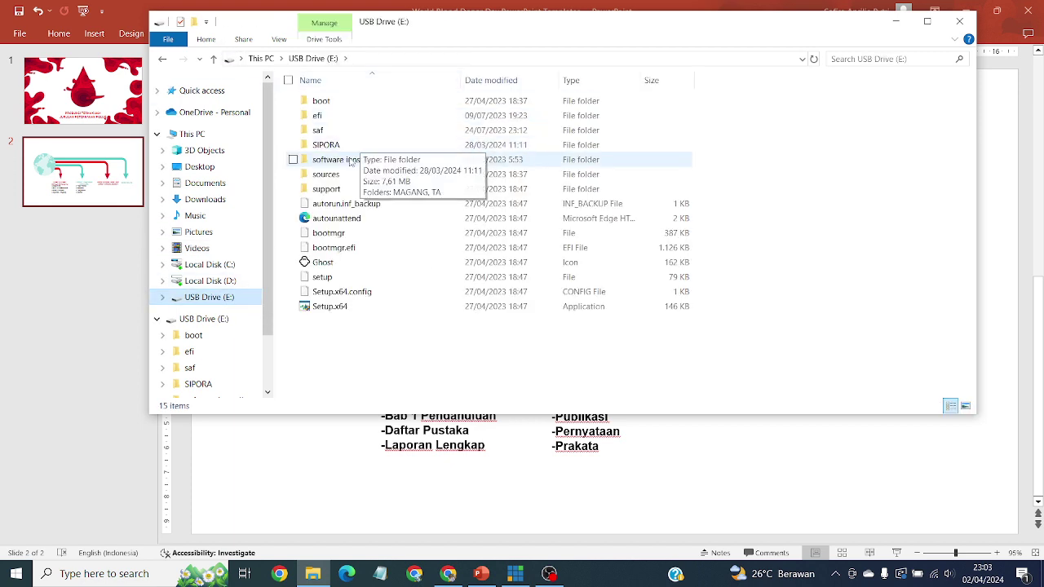
{"action": "double_click", "coordinate": [351, 146]}
{"action": "left_click", "coordinate": [356, 103]}
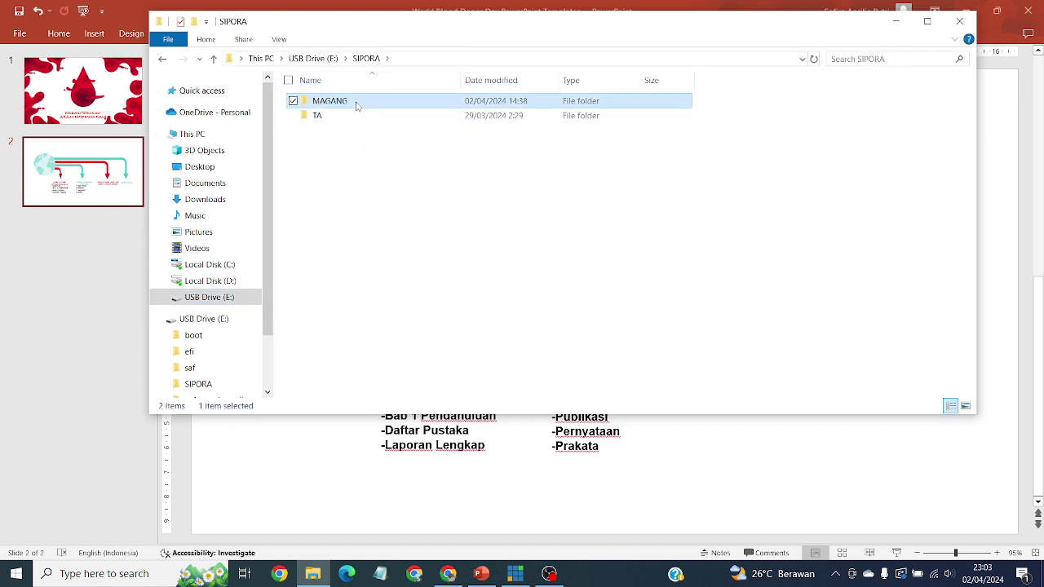
{"action": "double_click", "coordinate": [356, 103]}
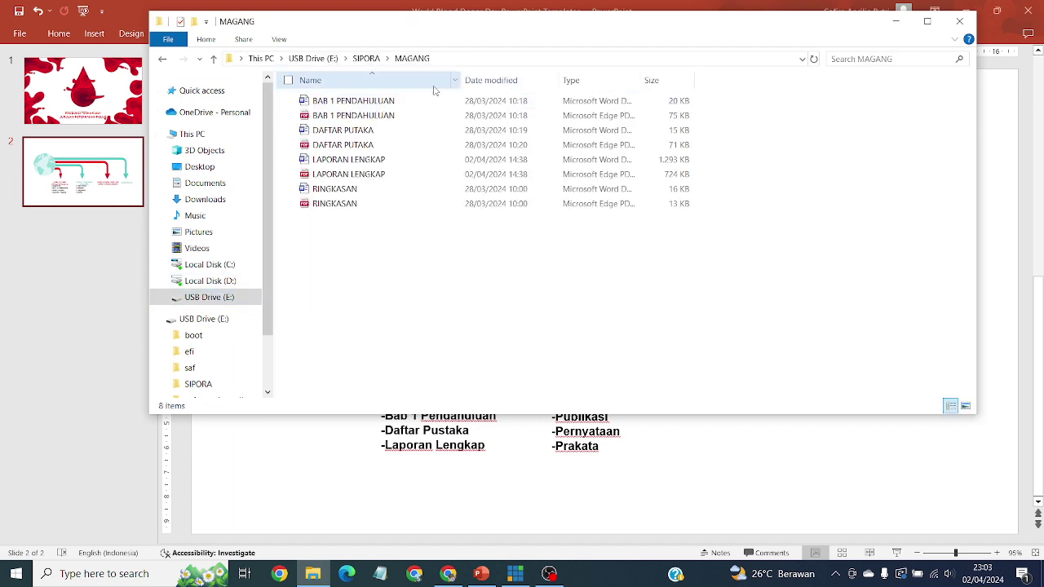
{"action": "double_click", "coordinate": [385, 160]}
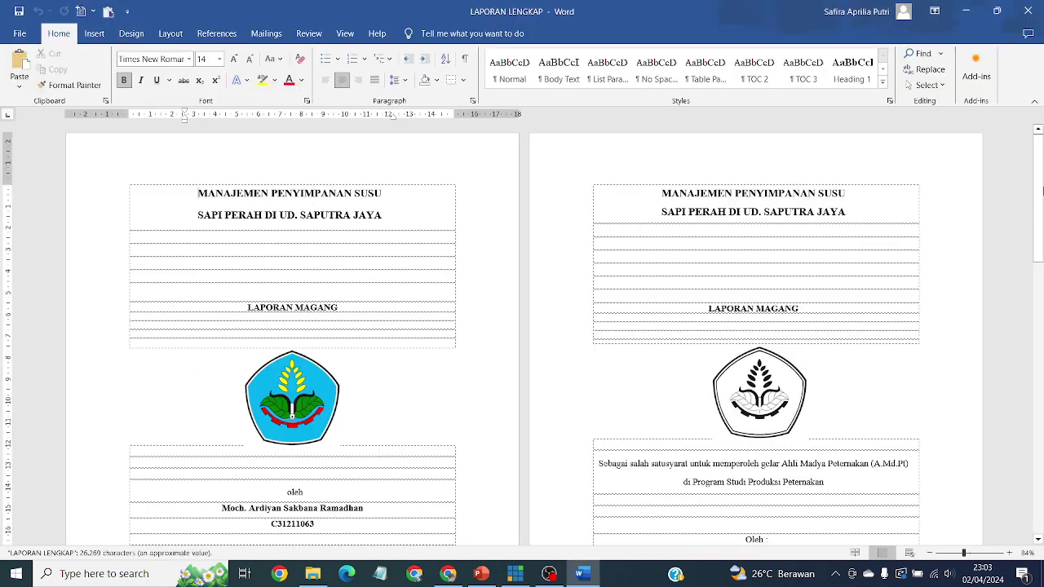
Step: Scroll through the LAPORAN LENGKAP report, then minimize Word to reveal the checklist slide
{"action": "left_click_drag", "start_coordinate": [1042, 190], "coordinate": [1039, 168]}
{"action": "left_click", "coordinate": [966, 11]}
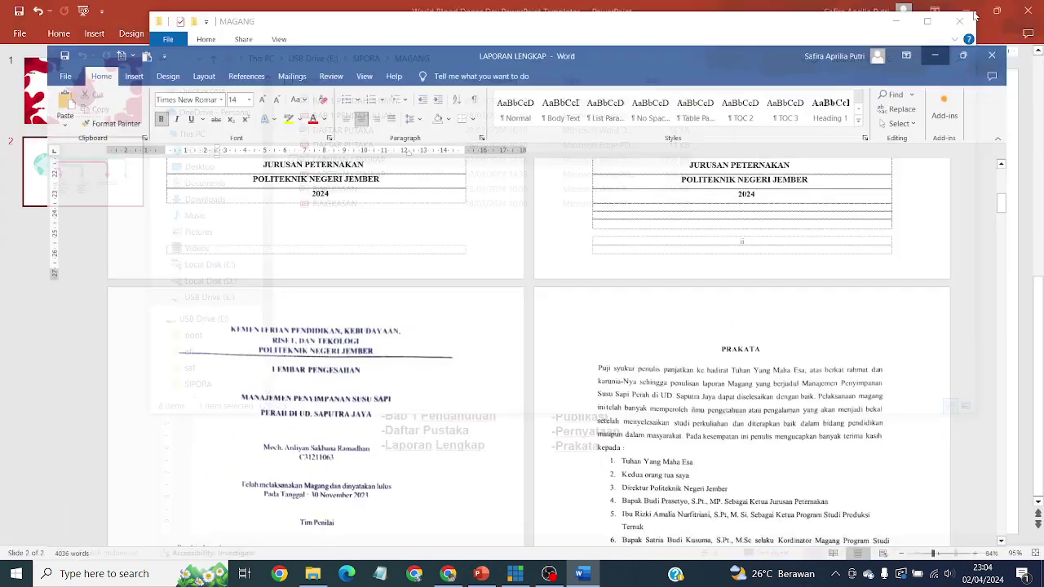
Step: Bring the checklist slide forward, then switch to the LAPORAN LENGKAP report in Word
{"action": "left_click", "coordinate": [776, 516]}
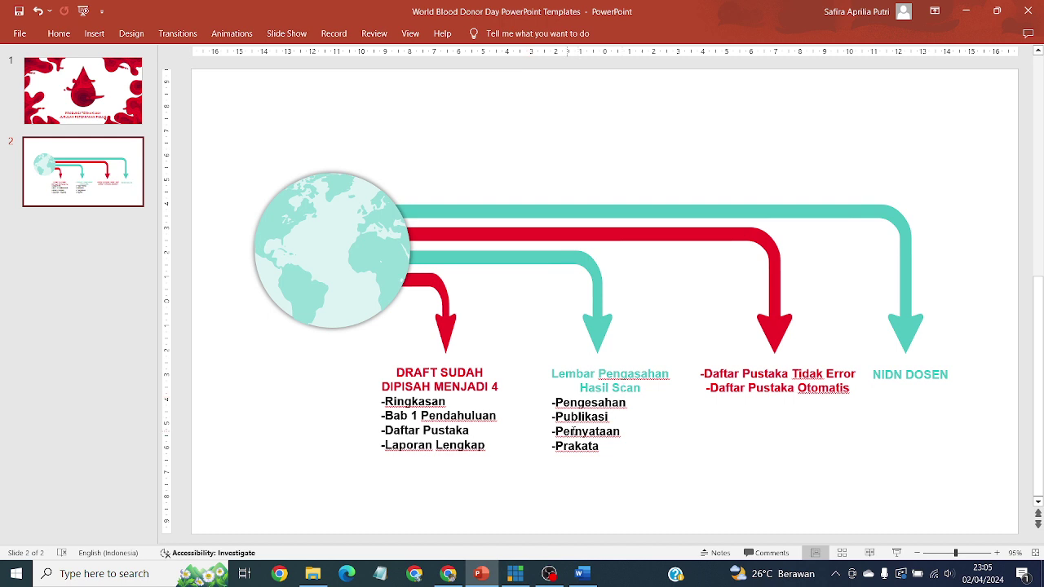
{"action": "left_click", "coordinate": [582, 578]}
Step: Scroll through the approval, foreword, contents and Daftar Gambar pages, then return to PowerPoint
{"action": "scroll", "coordinate": [689, 379], "scroll_direction": "up", "scroll_amount": 3}
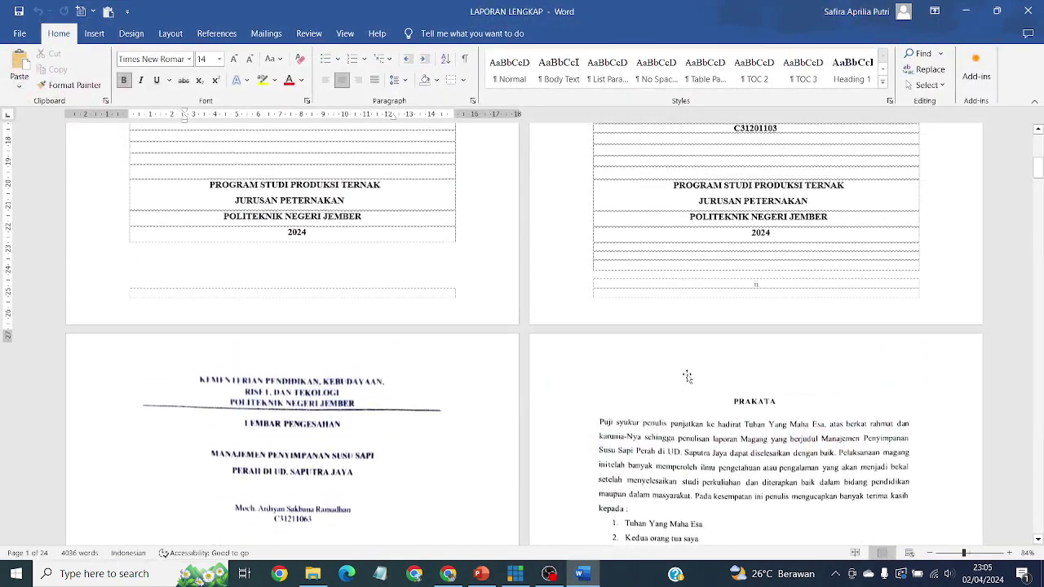
{"action": "scroll", "coordinate": [689, 379], "scroll_direction": "down", "scroll_amount": 10}
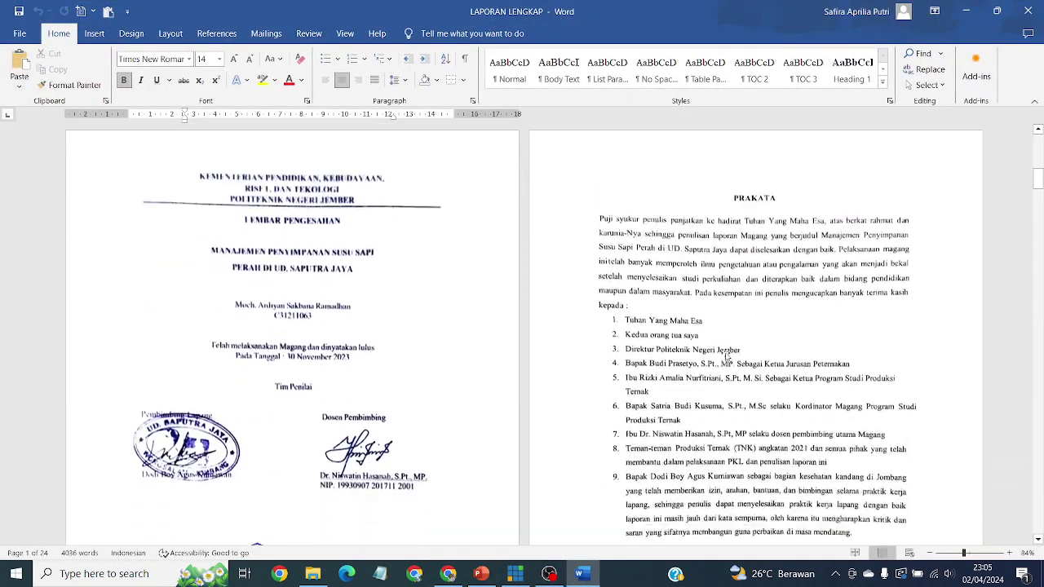
{"action": "scroll", "coordinate": [726, 357], "scroll_direction": "up", "scroll_amount": 4}
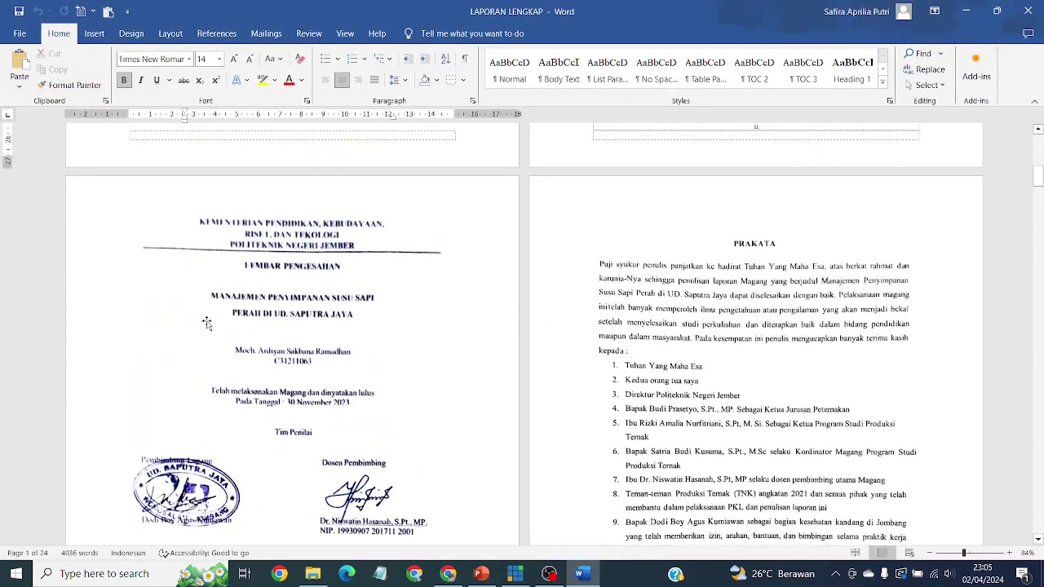
{"action": "scroll", "coordinate": [867, 277], "scroll_direction": "down", "scroll_amount": 4}
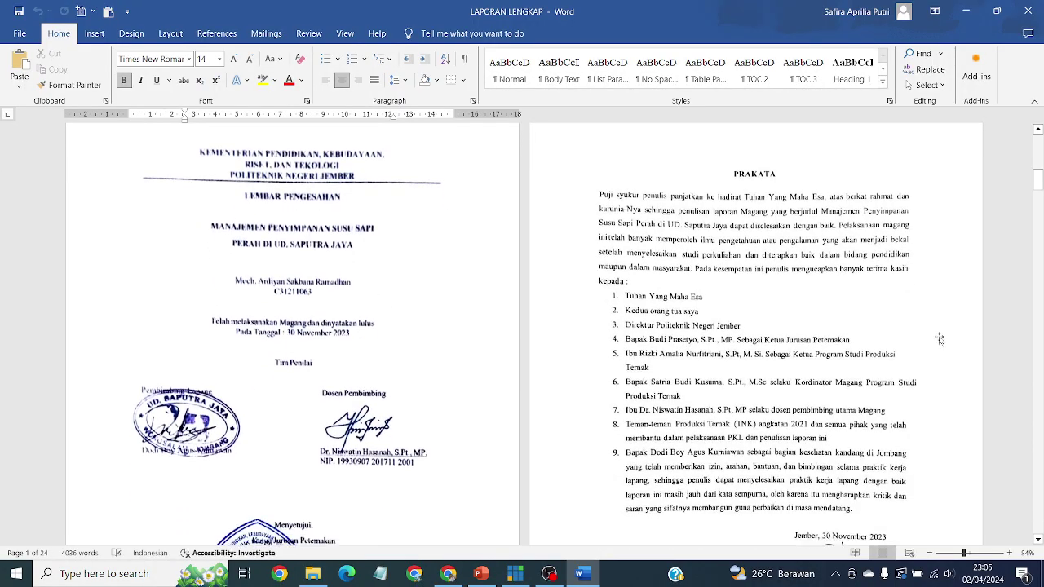
{"action": "scroll", "coordinate": [919, 353], "scroll_direction": "down", "scroll_amount": 16}
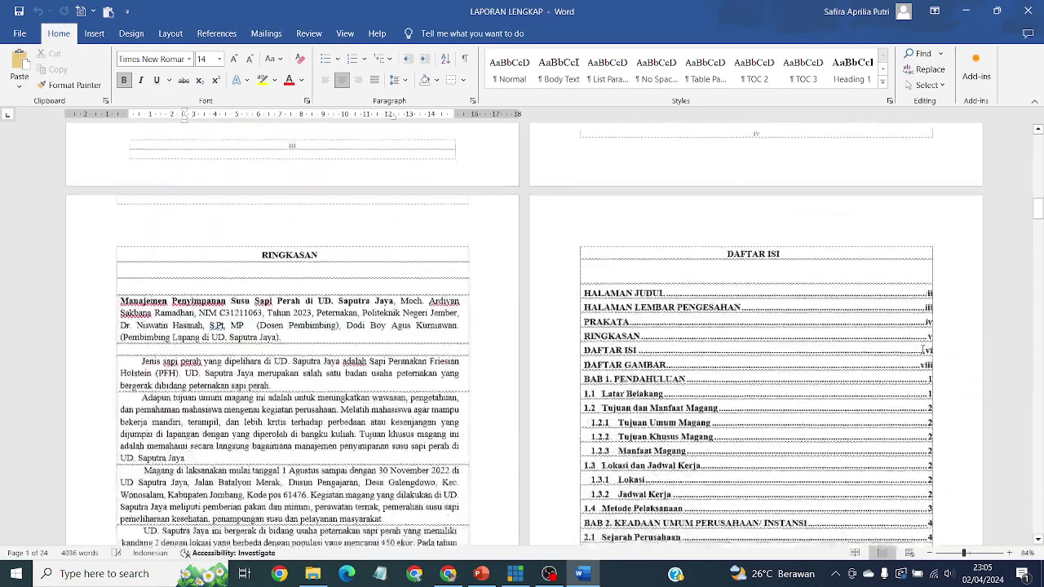
{"action": "scroll", "coordinate": [922, 346], "scroll_direction": "down", "scroll_amount": 20}
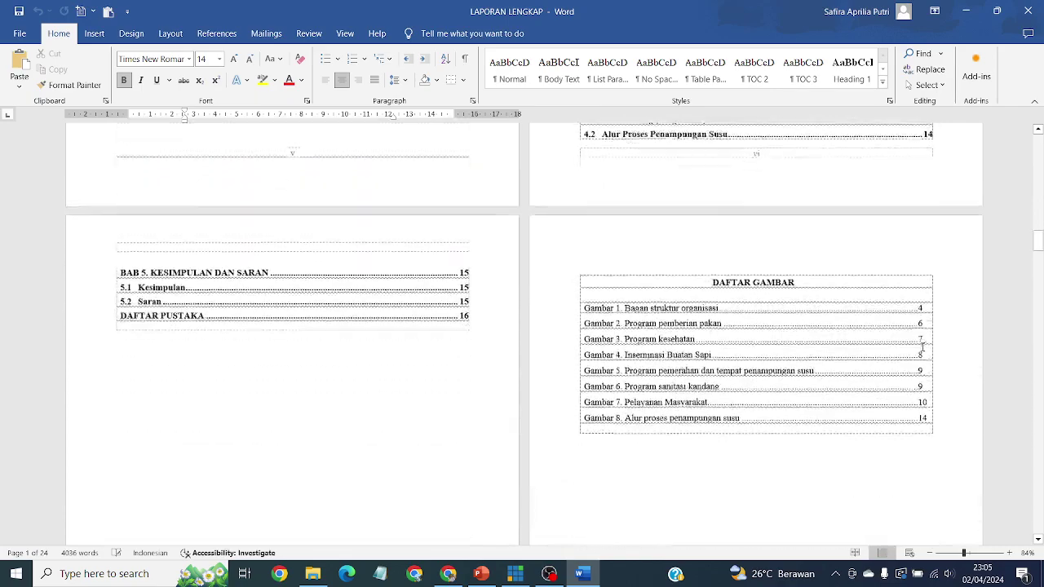
{"action": "scroll", "coordinate": [922, 347], "scroll_direction": "down", "scroll_amount": 14}
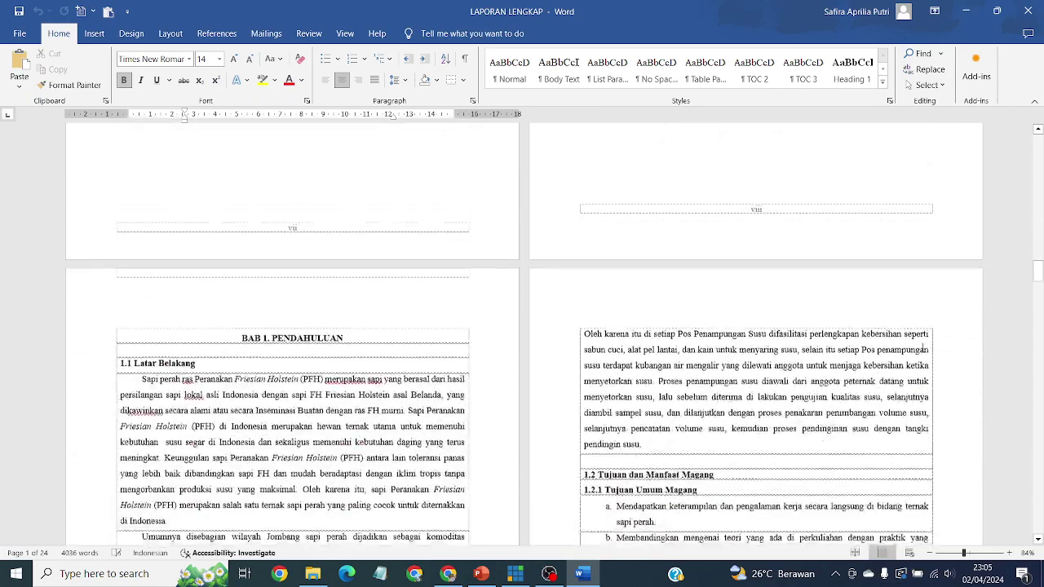
{"action": "scroll", "coordinate": [895, 268], "scroll_direction": "up", "scroll_amount": 15}
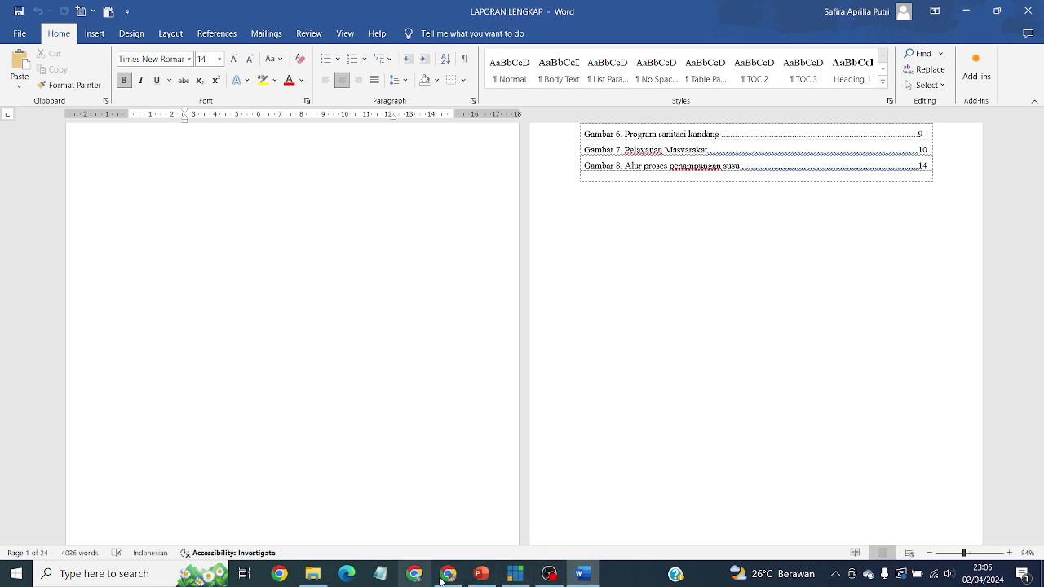
{"action": "left_click", "coordinate": [482, 575]}
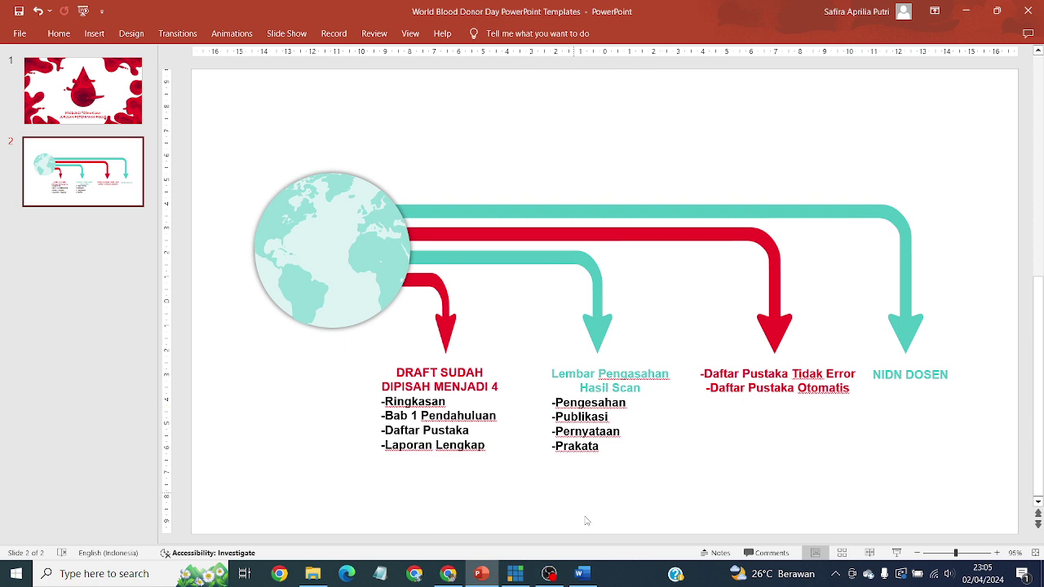
Step: Bring the LAPORAN LENGKAP report in Word back to the front
{"action": "mouse_move", "coordinate": [580, 573]}
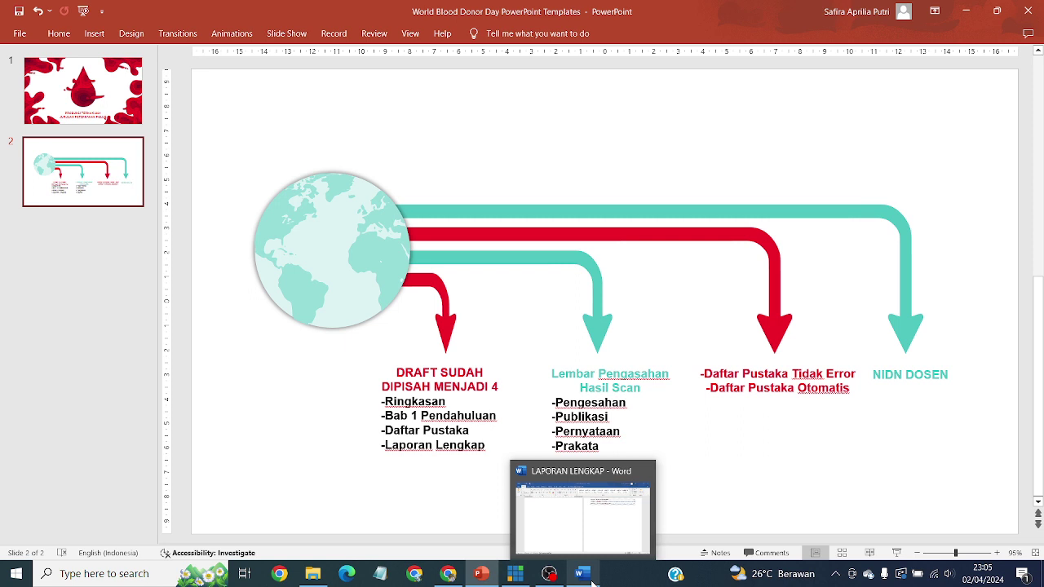
{"action": "left_click", "coordinate": [593, 582]}
Step: Scroll up to the signed Lembar Pengesahan and PRAKATA pages, briefly minimizing Word
{"action": "scroll", "coordinate": [747, 285], "scroll_direction": "up", "scroll_amount": 5}
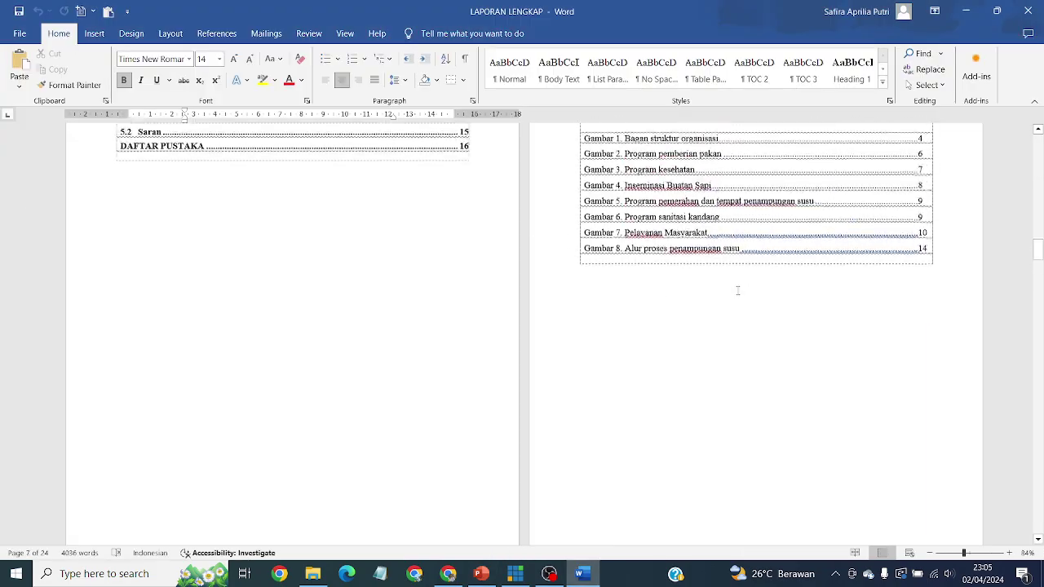
{"action": "scroll", "coordinate": [738, 295], "scroll_direction": "up", "scroll_amount": 3}
{"action": "scroll", "coordinate": [738, 296], "scroll_direction": "up", "scroll_amount": 10}
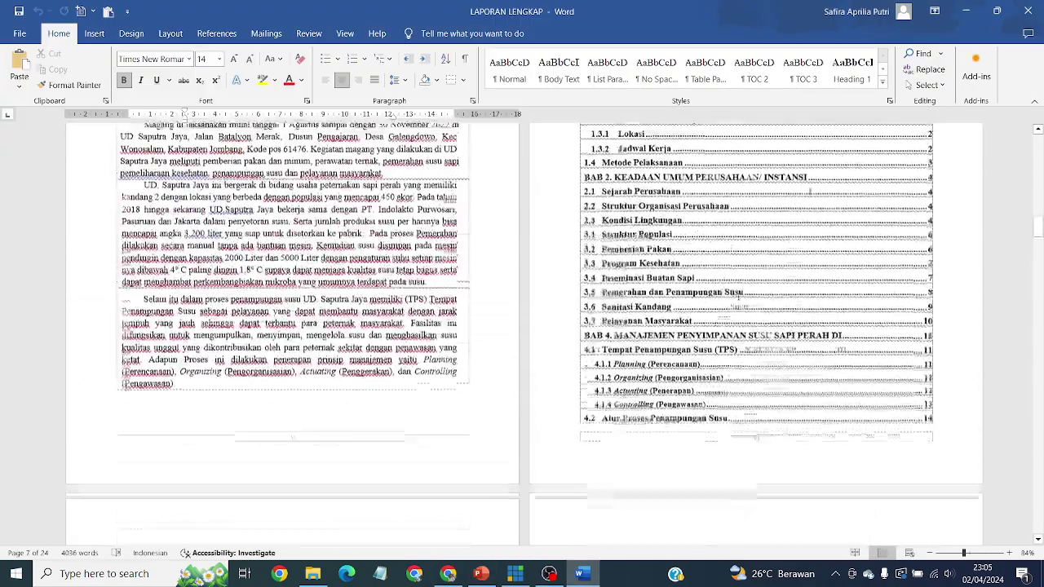
{"action": "scroll", "coordinate": [739, 287], "scroll_direction": "up", "scroll_amount": 3}
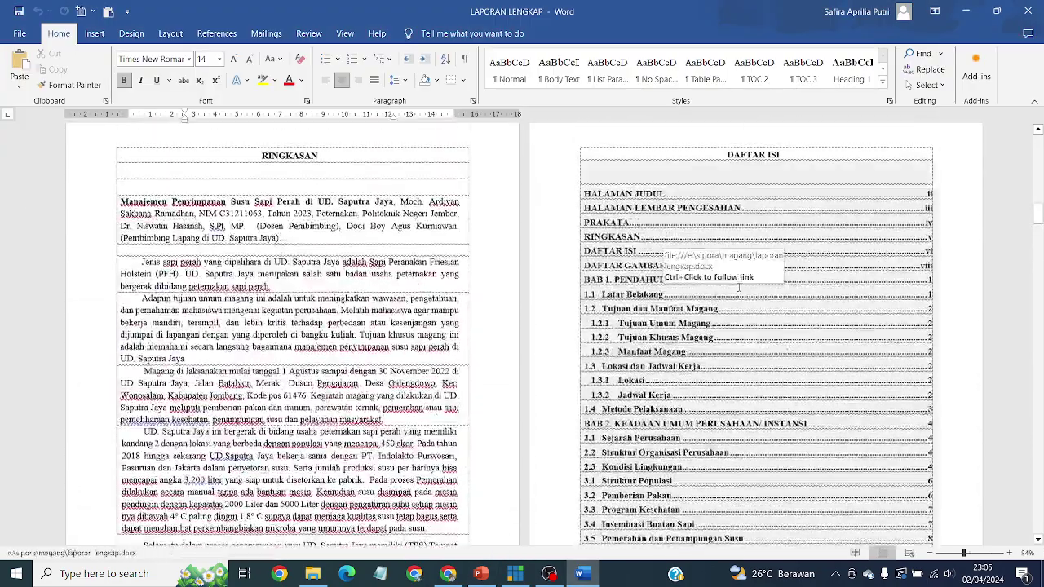
{"action": "scroll", "coordinate": [743, 288], "scroll_direction": "down", "scroll_amount": 10}
{"action": "scroll", "coordinate": [743, 287], "scroll_direction": "down", "scroll_amount": 10}
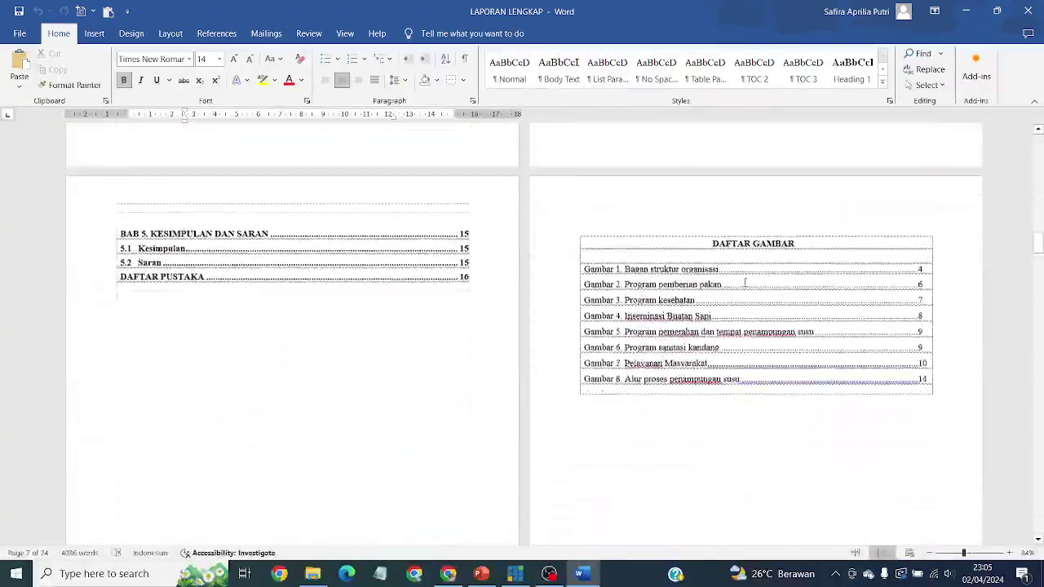
{"action": "scroll", "coordinate": [744, 287], "scroll_direction": "down", "scroll_amount": 1}
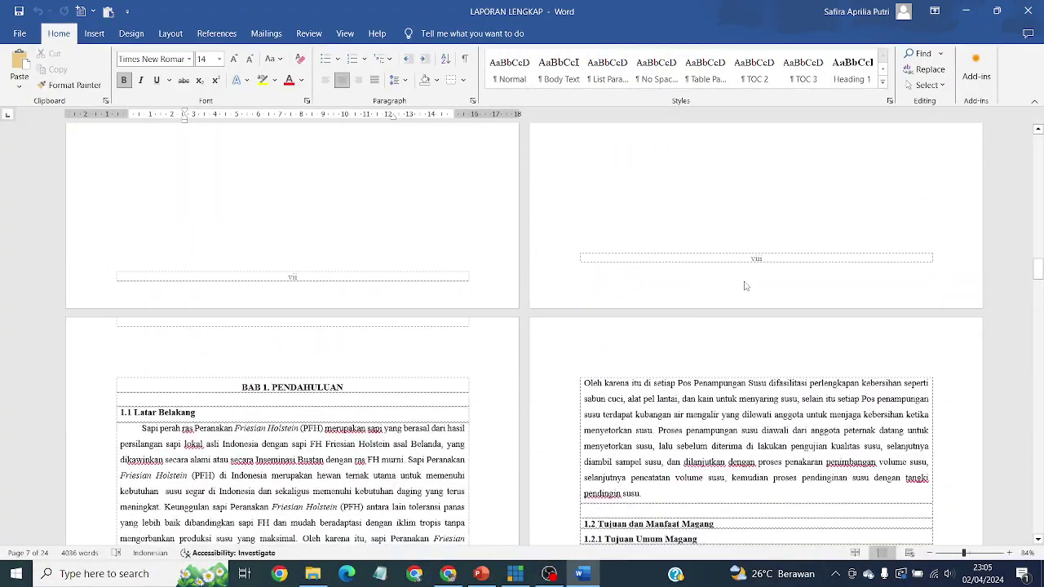
{"action": "left_click", "coordinate": [966, 11]}
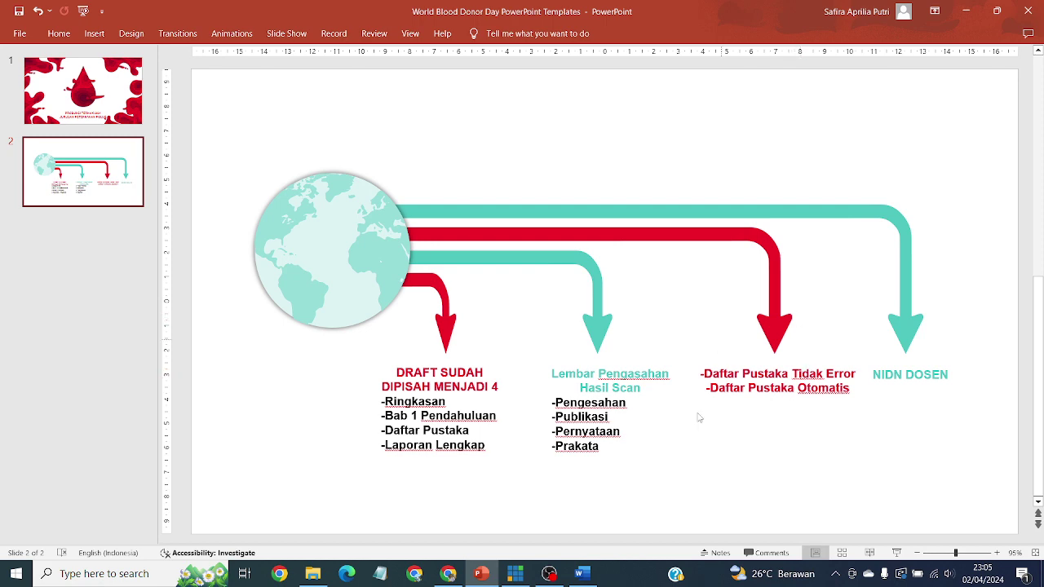
{"action": "left_click", "coordinate": [580, 574]}
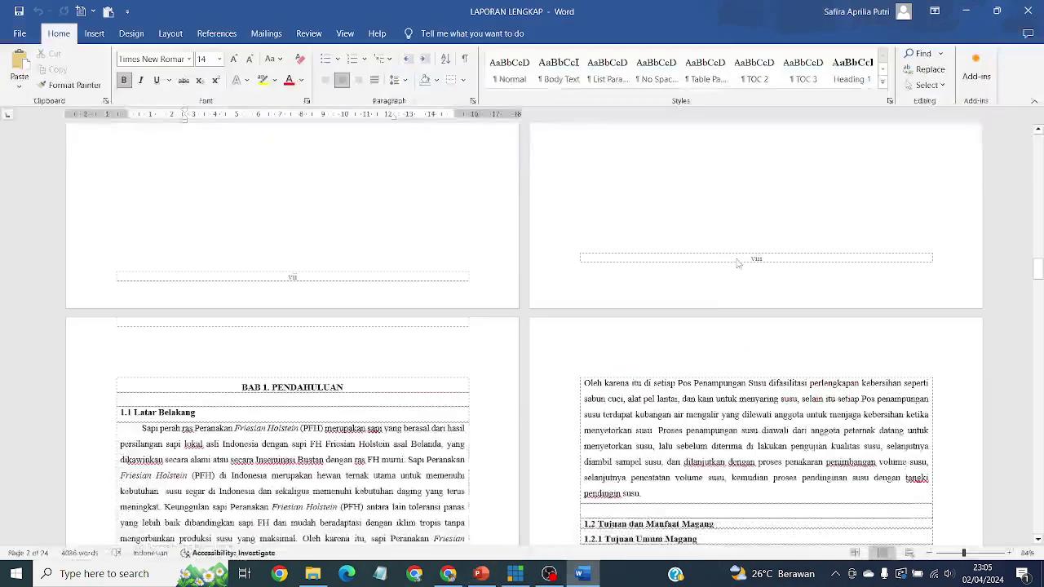
{"action": "scroll", "coordinate": [624, 341], "scroll_direction": "up", "scroll_amount": 1}
{"action": "left_click_drag", "start_coordinate": [1038, 269], "coordinate": [1038, 184]}
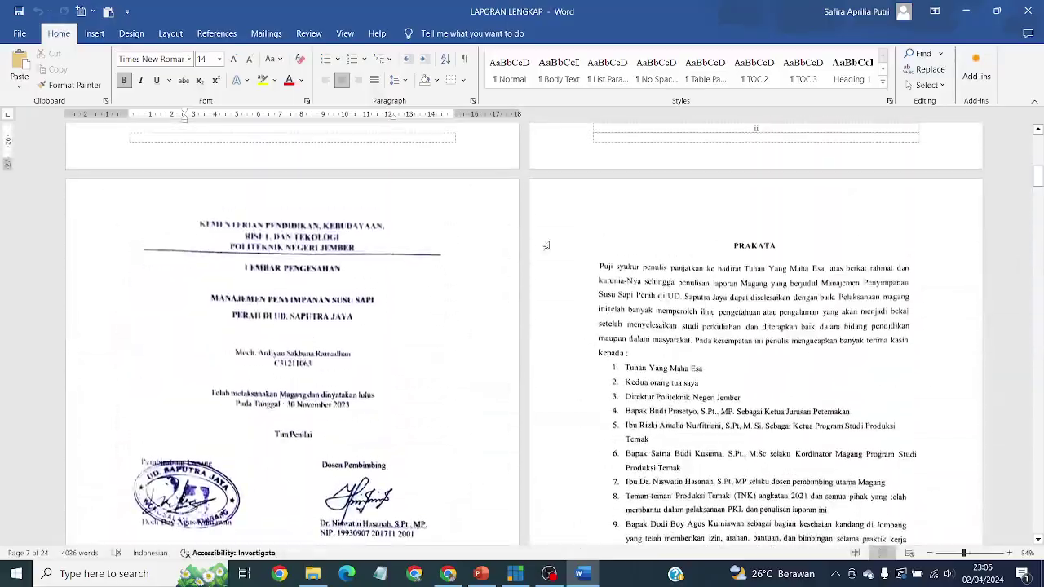
Step: Delete the Lembar Pengesahan picture and open the report's print preview
{"action": "left_click", "coordinate": [285, 315]}
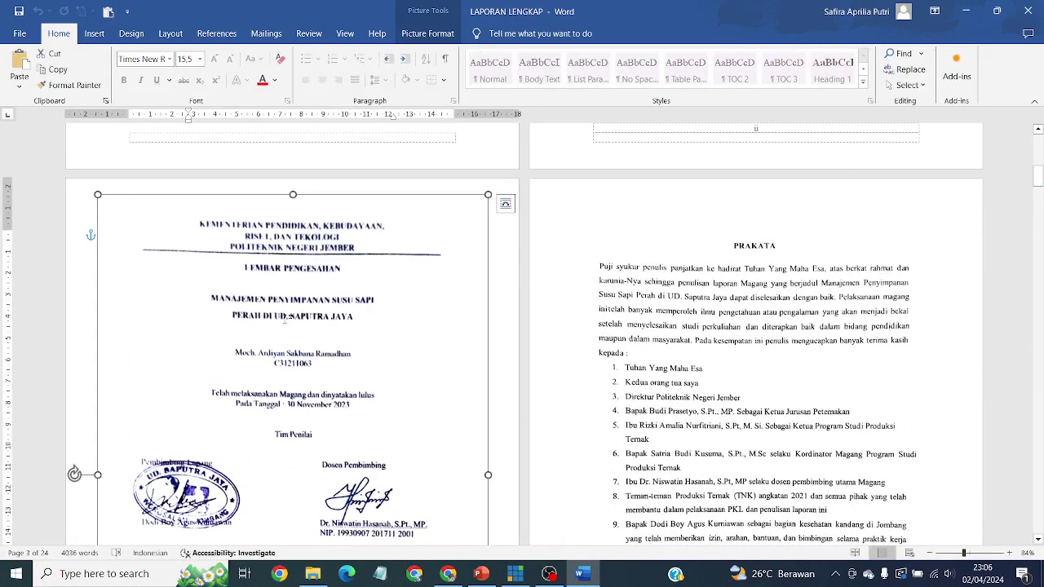
{"action": "key", "text": "Delete"}
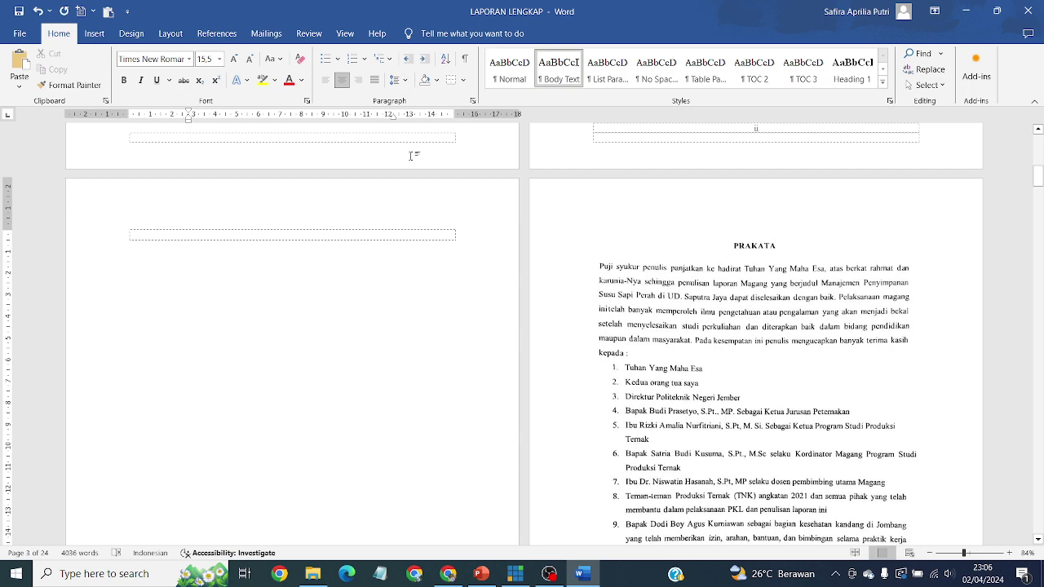
{"action": "key", "text": "ctrl+p"}
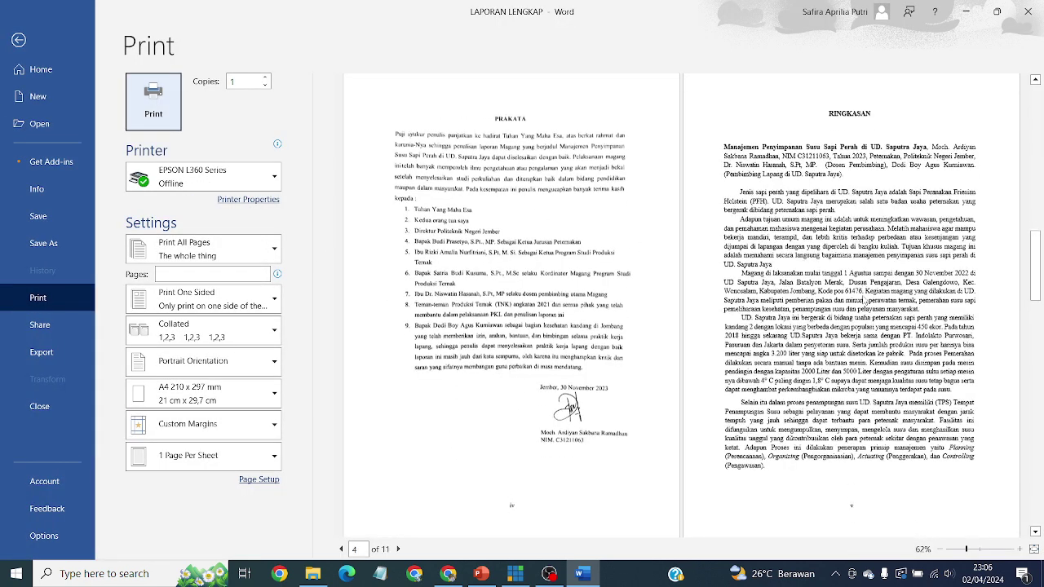
Step: Scroll the print preview to page 12 with BAB 2, then return to editing
{"action": "scroll", "coordinate": [865, 301], "scroll_direction": "down", "scroll_amount": 2}
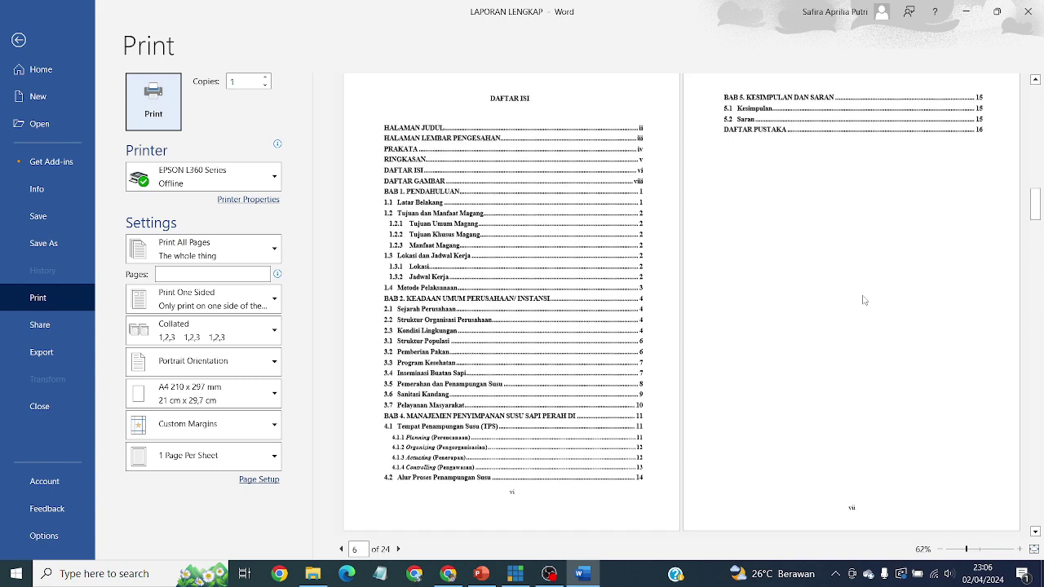
{"action": "scroll", "coordinate": [865, 301], "scroll_direction": "down", "scroll_amount": 2}
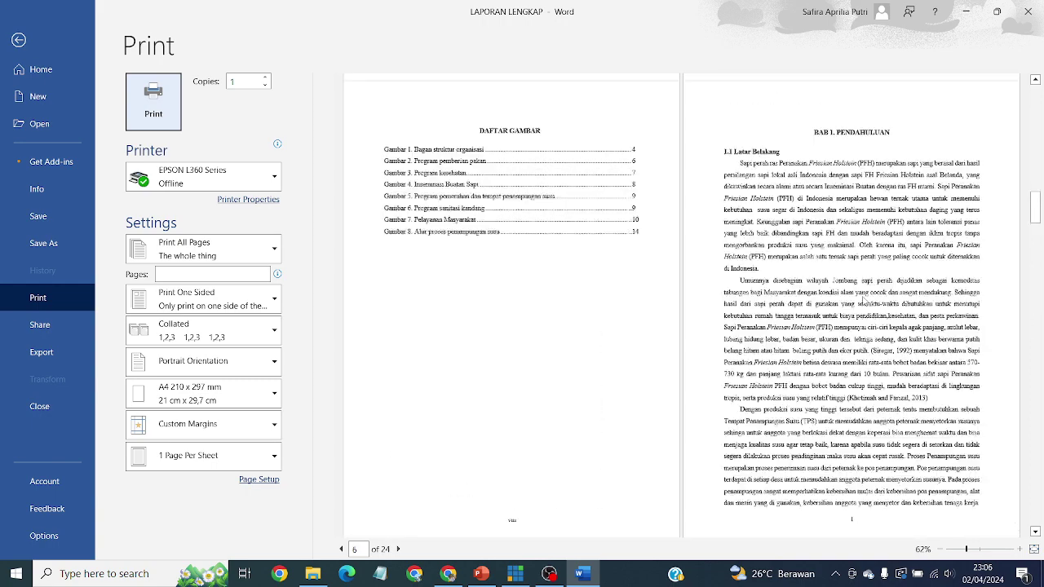
{"action": "scroll", "coordinate": [865, 301], "scroll_direction": "down", "scroll_amount": 4}
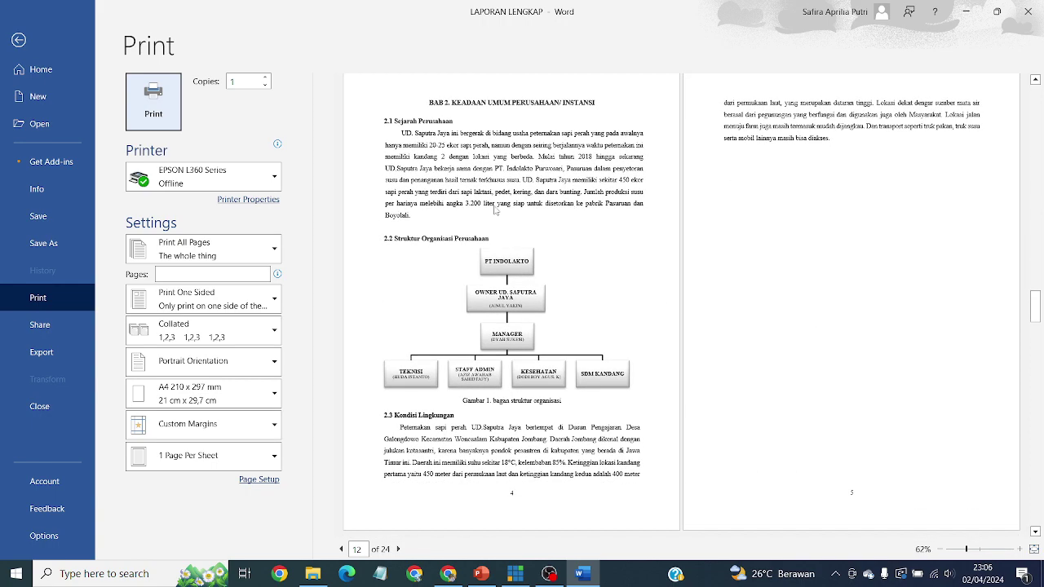
{"action": "key", "text": "Escape"}
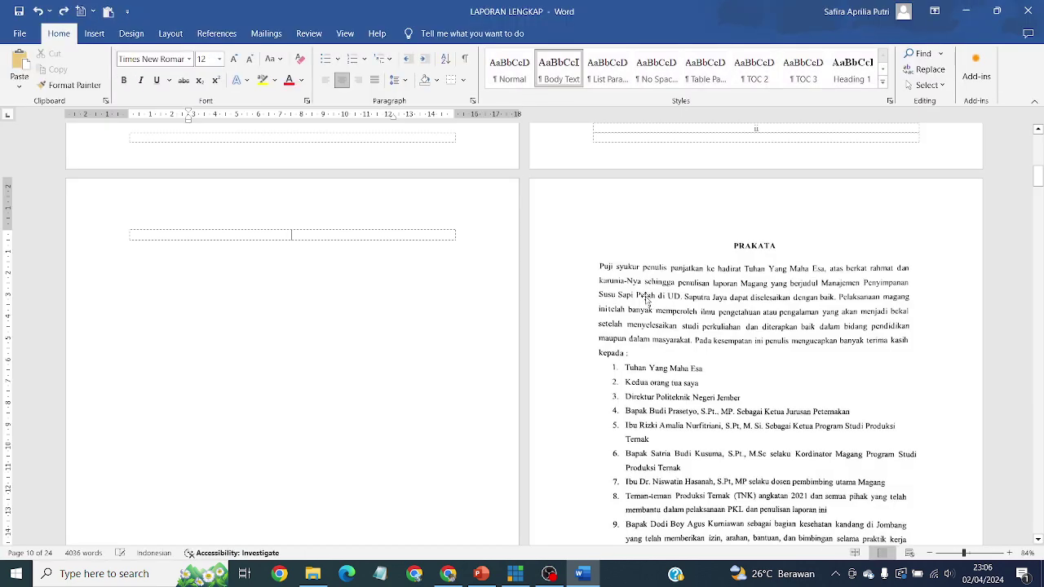
Step: Undo the Lembar Pengesahan picture deletion, then review the cover, Daftar Isi and Daftar Gambar pages
{"action": "key", "text": "ctrl+z"}
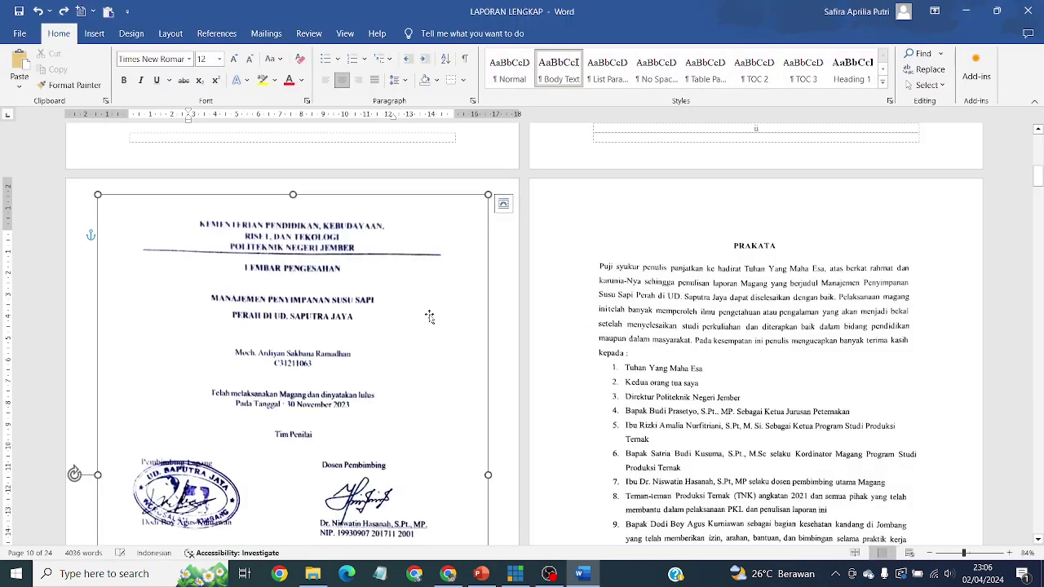
{"action": "scroll", "coordinate": [973, 310], "scroll_direction": "up", "scroll_amount": 3}
{"action": "scroll", "coordinate": [973, 310], "scroll_direction": "up", "scroll_amount": 5}
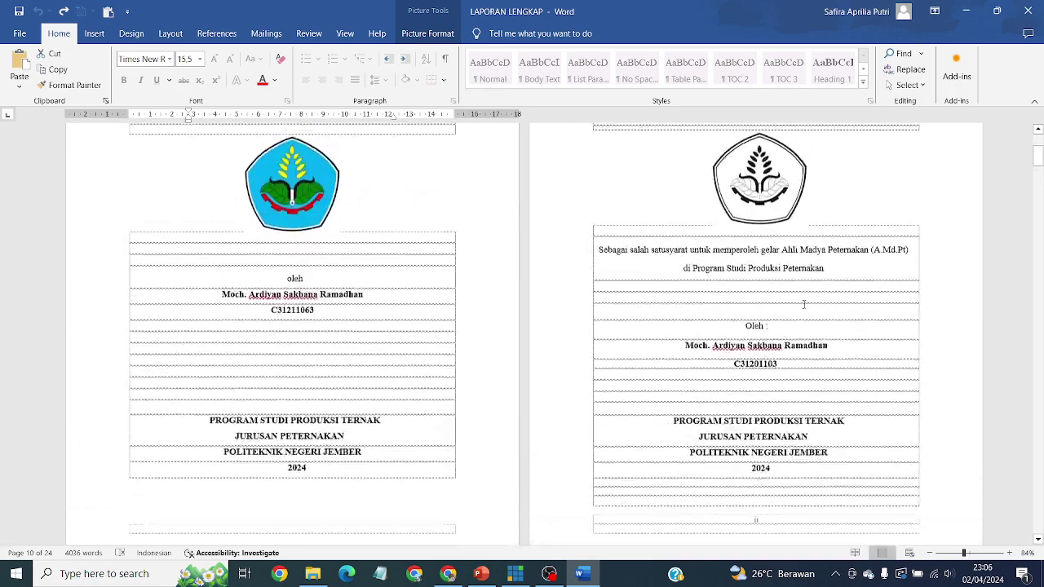
{"action": "scroll", "coordinate": [688, 291], "scroll_direction": "down", "scroll_amount": 10}
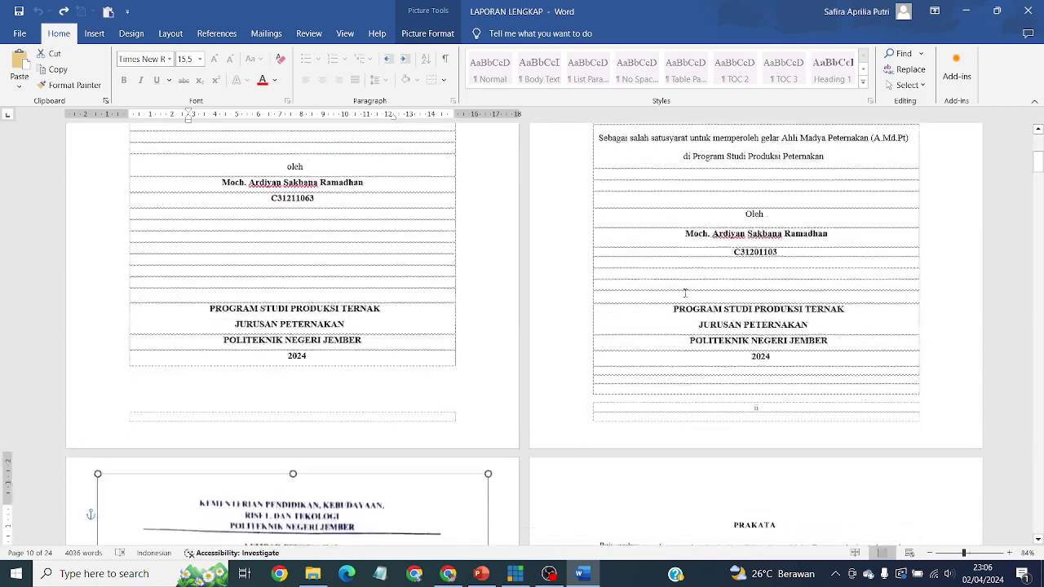
{"action": "left_click_drag", "start_coordinate": [1038, 191], "coordinate": [1039, 248]}
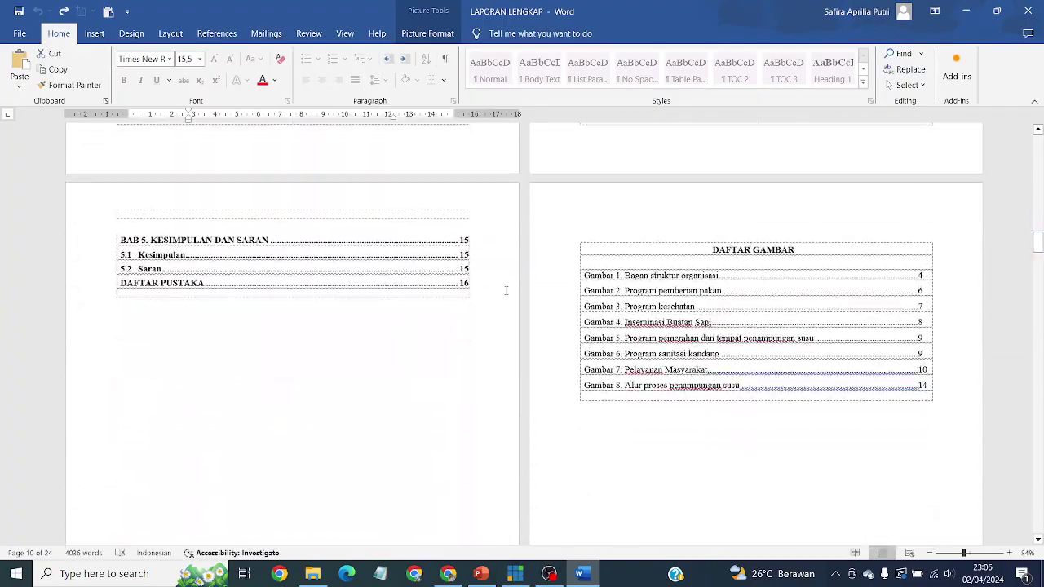
{"action": "scroll", "coordinate": [587, 199], "scroll_direction": "up", "scroll_amount": 5}
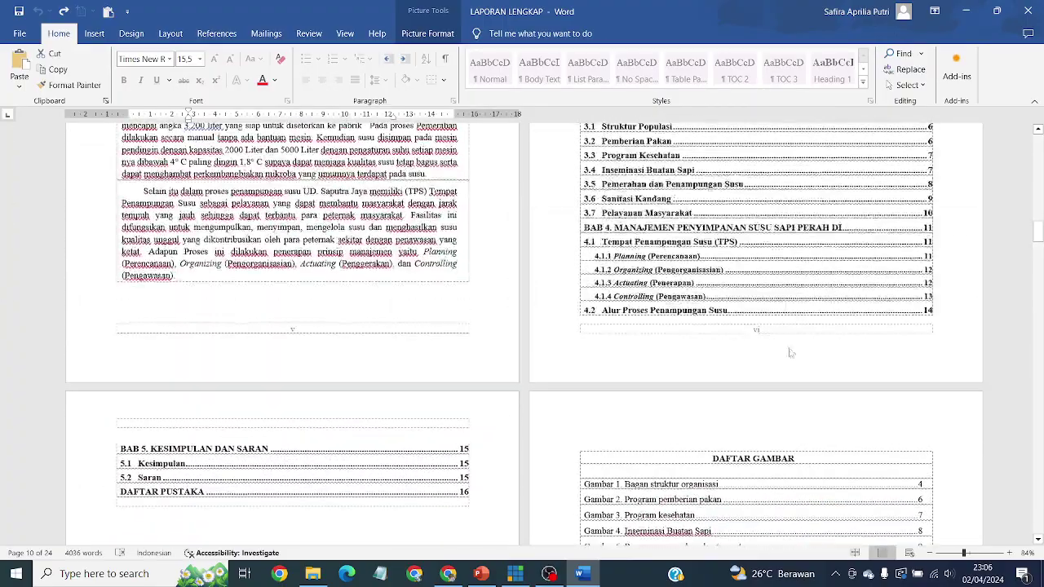
{"action": "scroll", "coordinate": [775, 322], "scroll_direction": "down", "scroll_amount": 3}
{"action": "scroll", "coordinate": [821, 264], "scroll_direction": "down", "scroll_amount": 3}
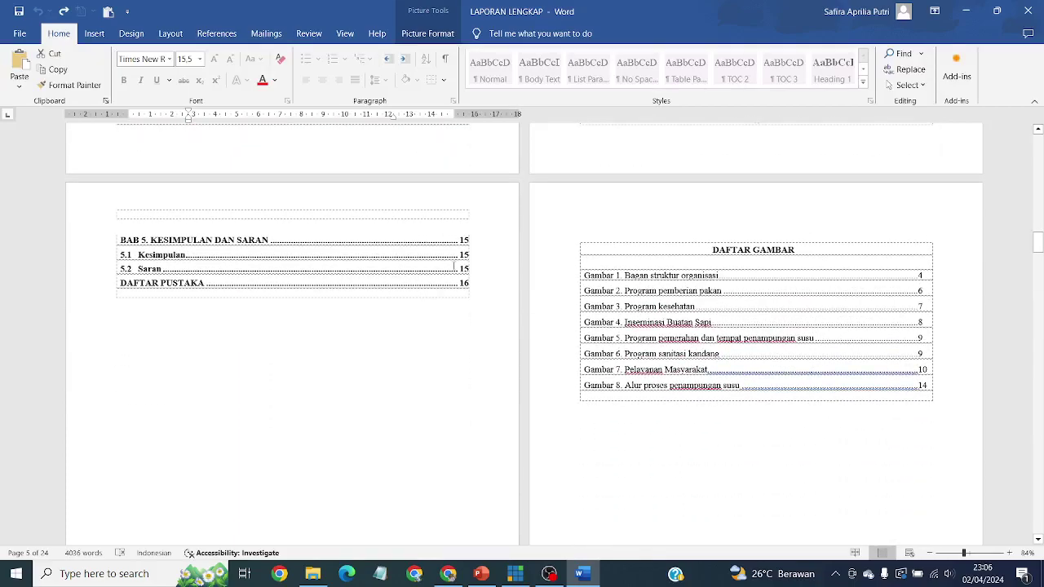
{"action": "scroll", "coordinate": [708, 306], "scroll_direction": "up", "scroll_amount": 10}
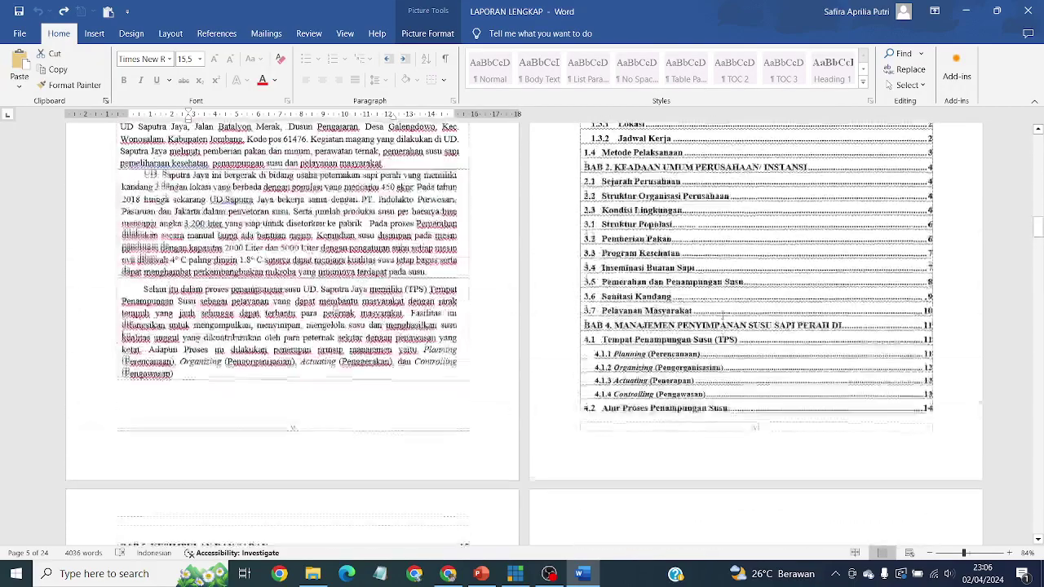
{"action": "scroll", "coordinate": [771, 181], "scroll_direction": "up", "scroll_amount": 2}
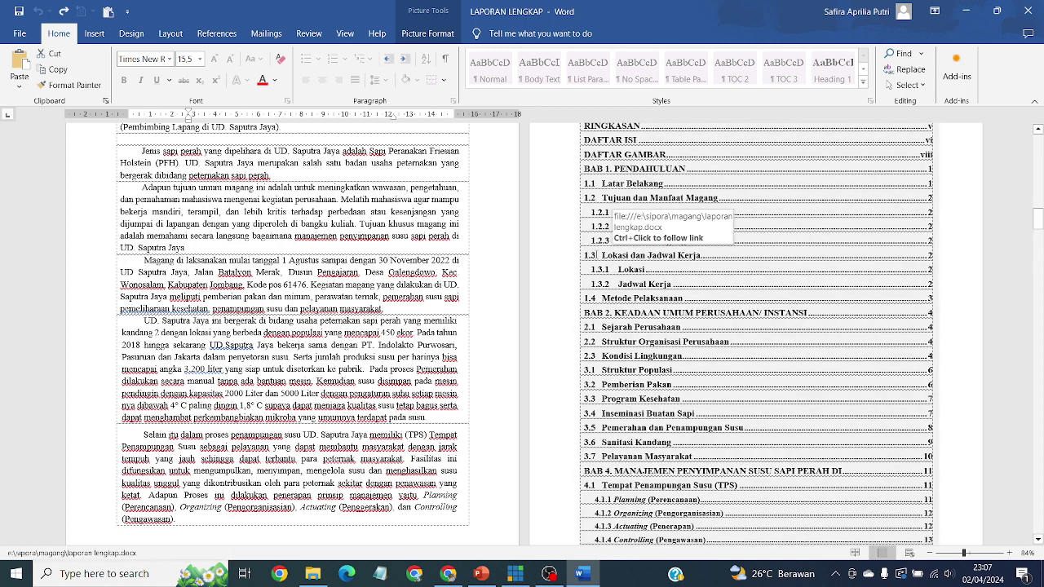
{"action": "scroll", "coordinate": [705, 279], "scroll_direction": "up", "scroll_amount": 1}
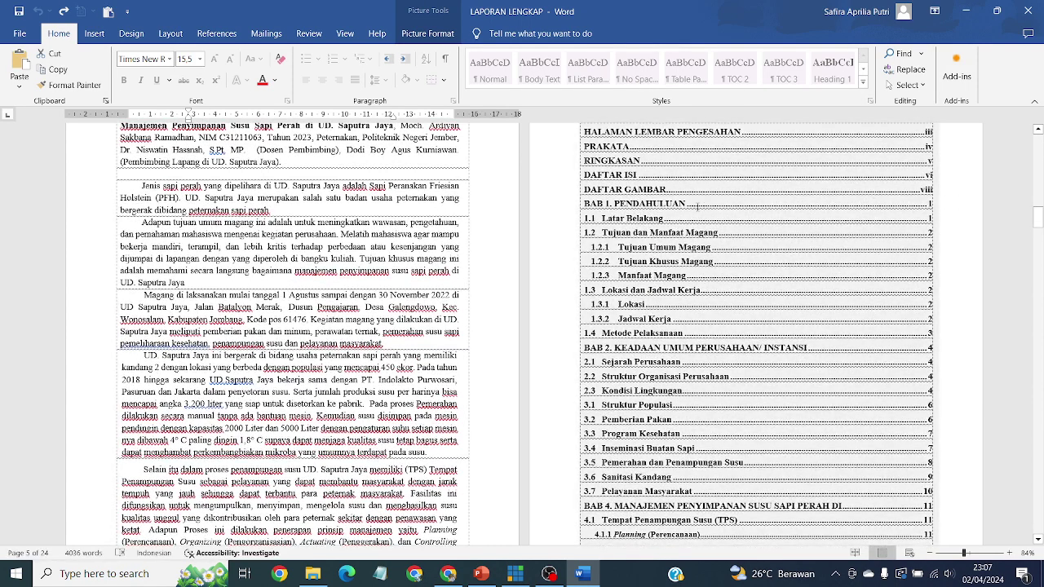
{"action": "triple_click", "coordinate": [701, 204]}
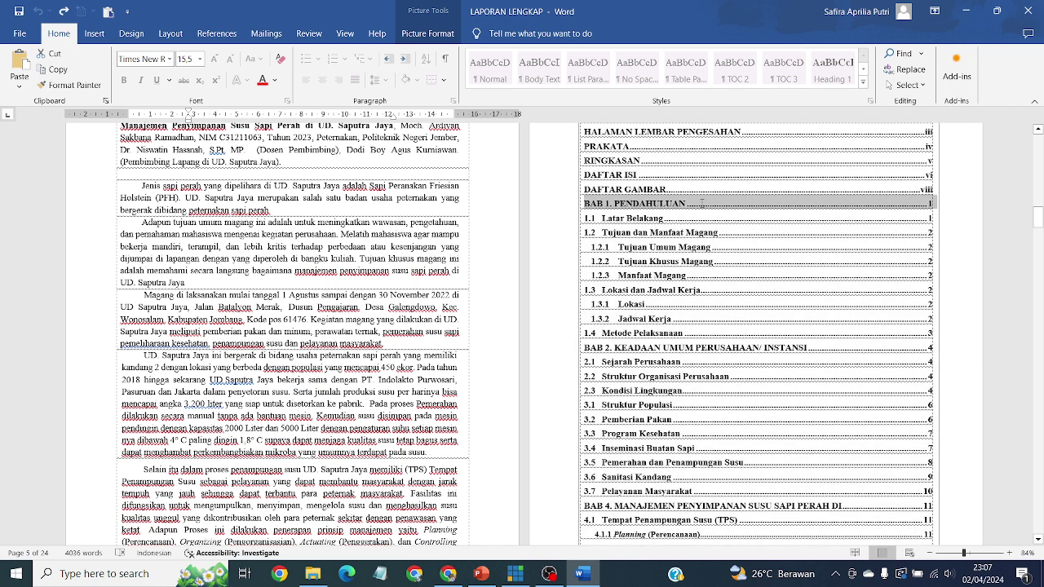
{"action": "triple_click", "coordinate": [931, 204]}
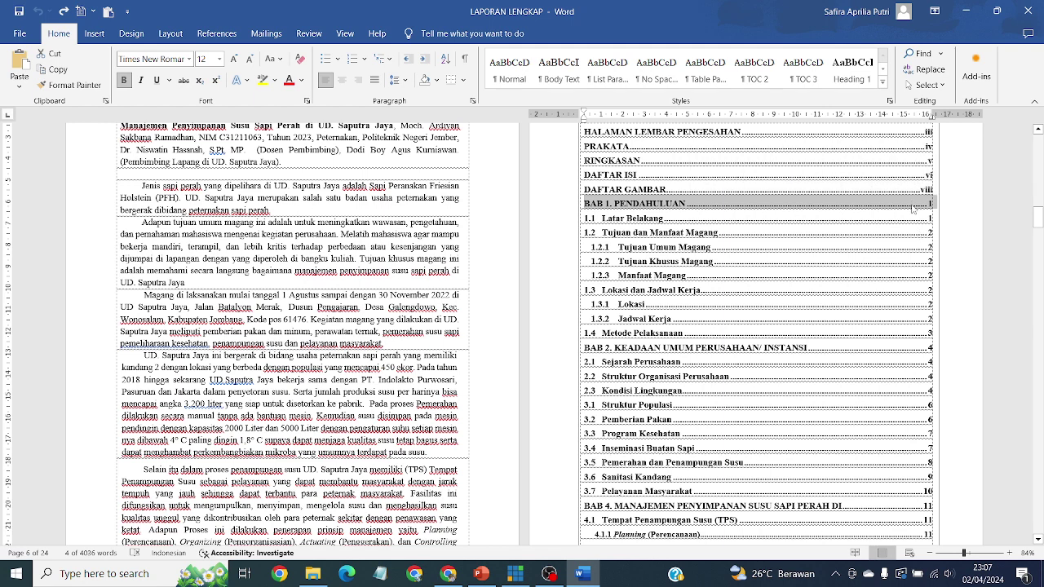
{"action": "left_click", "coordinate": [944, 234]}
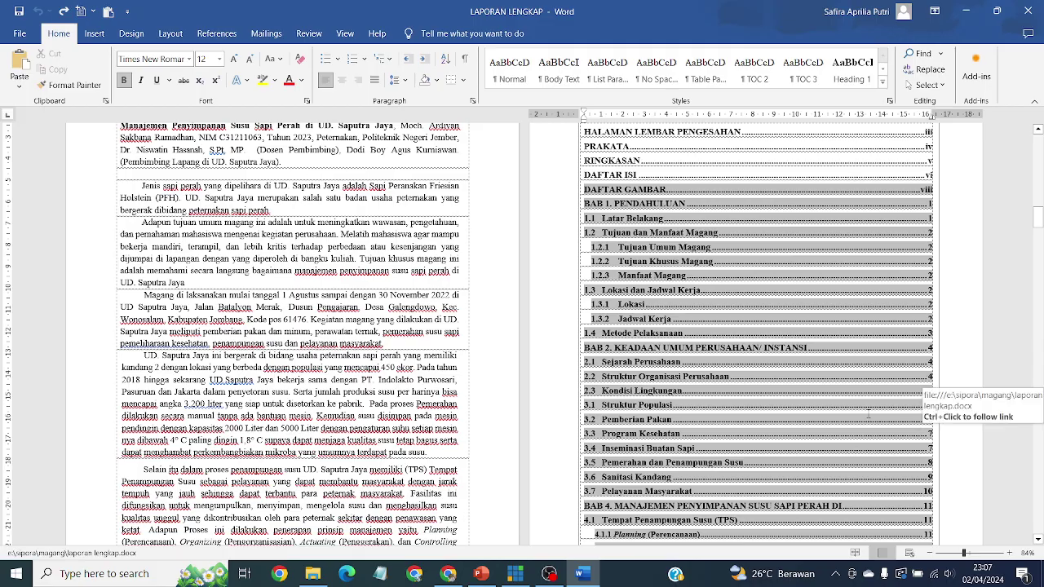
{"action": "scroll", "coordinate": [926, 371], "scroll_direction": "up", "scroll_amount": 5}
{"action": "scroll", "coordinate": [693, 355], "scroll_direction": "up", "scroll_amount": 4}
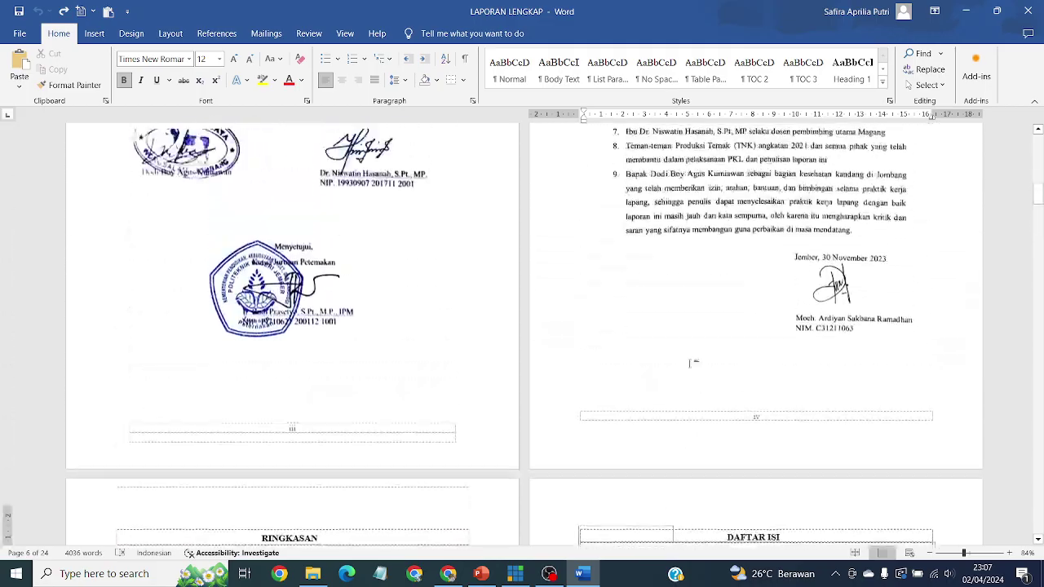
{"action": "scroll", "coordinate": [693, 339], "scroll_direction": "down", "scroll_amount": 8}
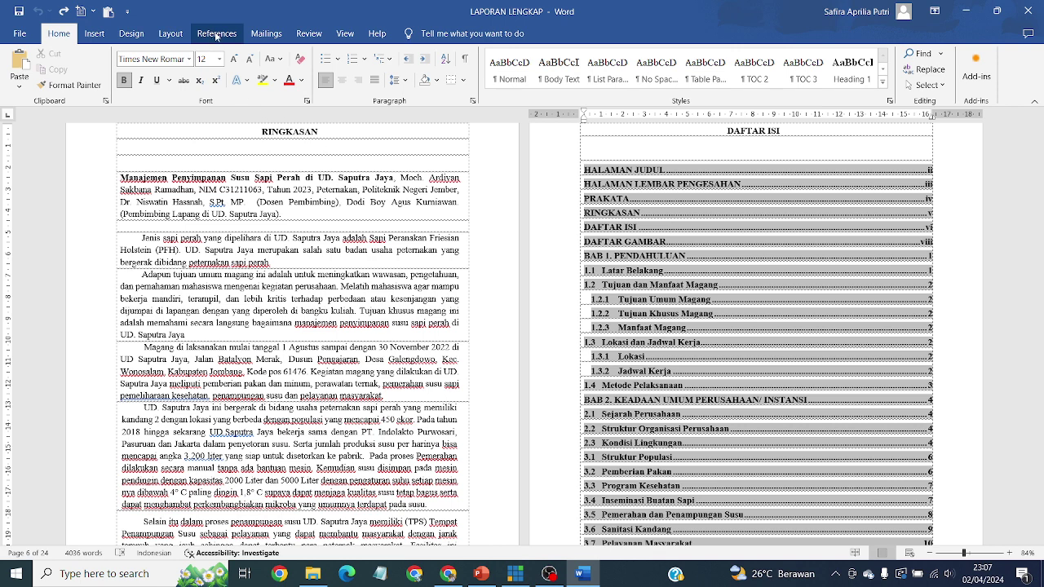
Step: Browse the References tab's Table of Contents gallery without applying a layout
{"action": "left_click", "coordinate": [217, 35]}
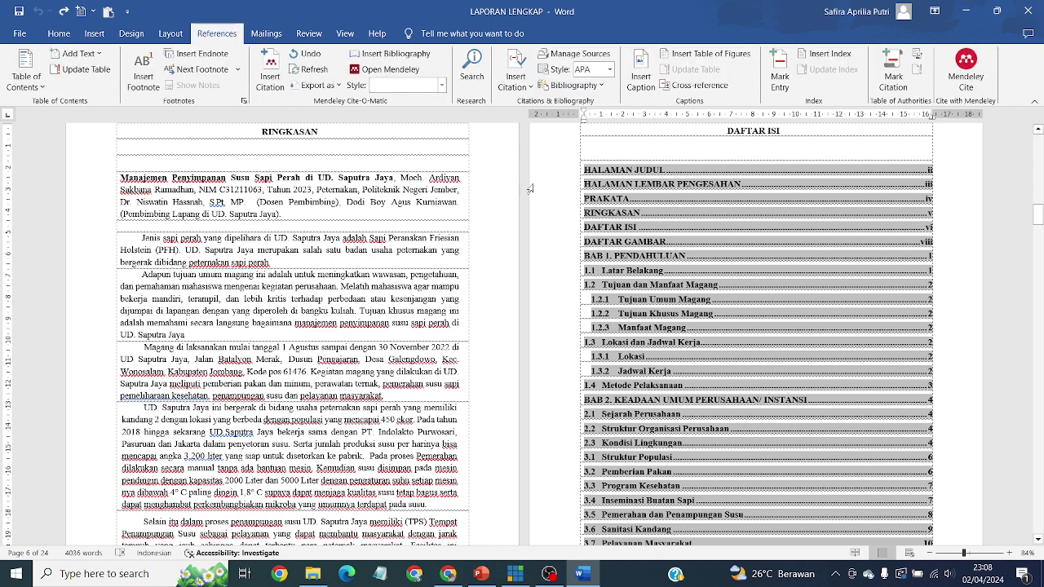
{"action": "left_click", "coordinate": [44, 87]}
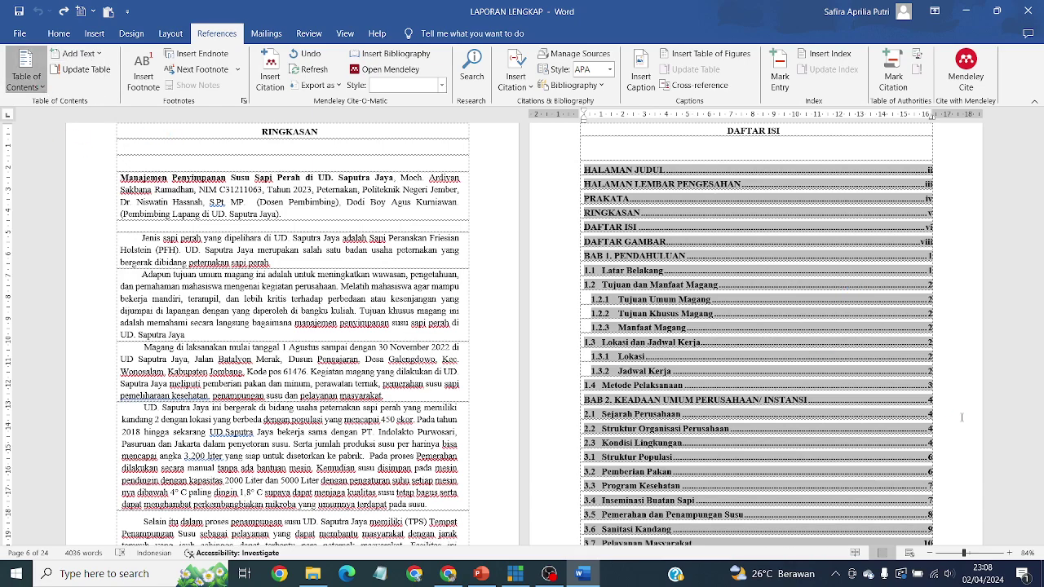
{"action": "scroll", "coordinate": [512, 346], "scroll_direction": "down", "scroll_amount": 4}
{"action": "scroll", "coordinate": [512, 346], "scroll_direction": "down", "scroll_amount": 6}
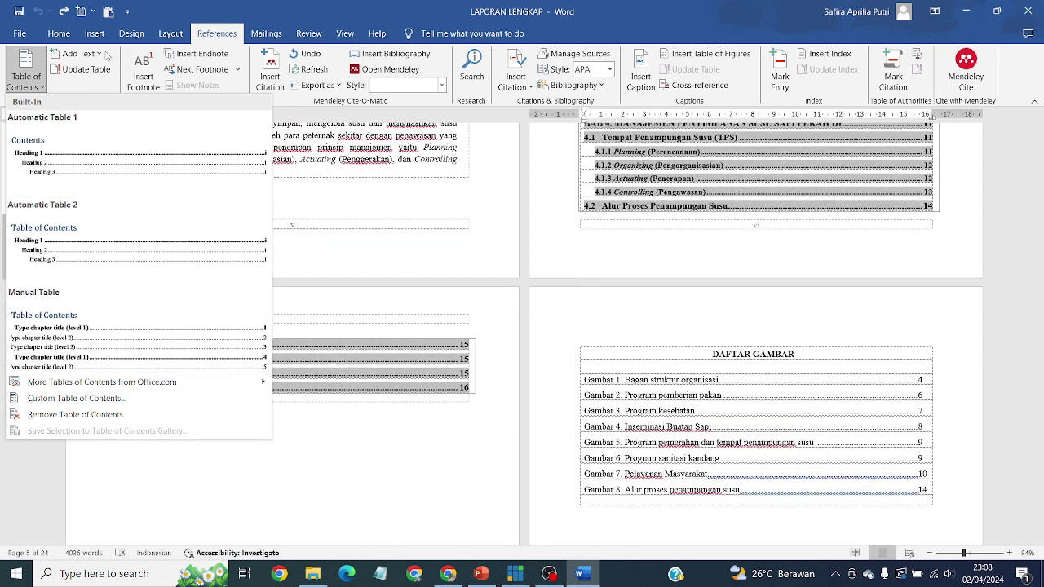
{"action": "left_click", "coordinate": [712, 359]}
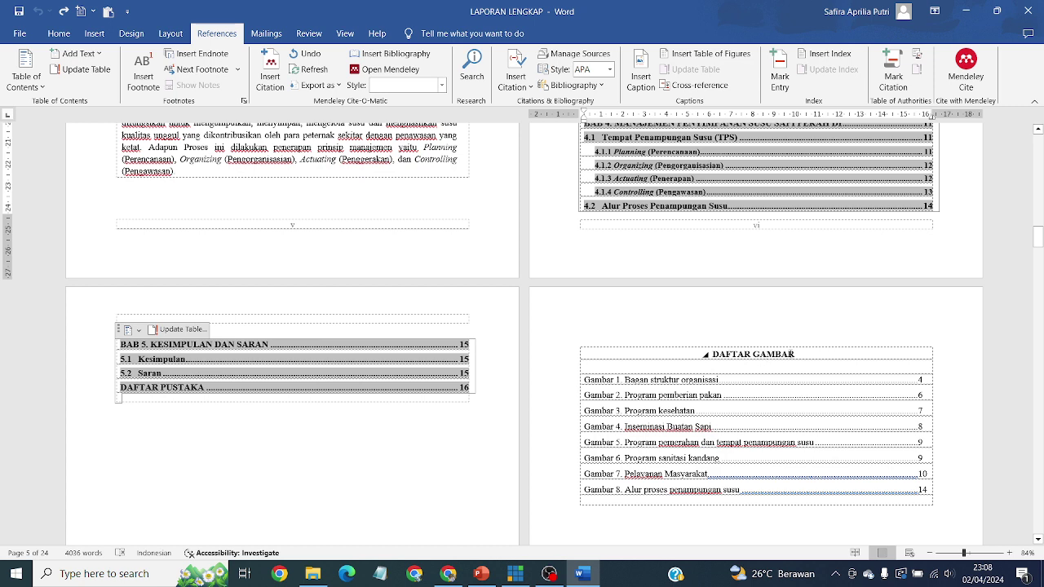
Step: Check the Add Text contents level assigned to the DAFTAR GAMBAR heading
{"action": "left_click", "coordinate": [687, 352]}
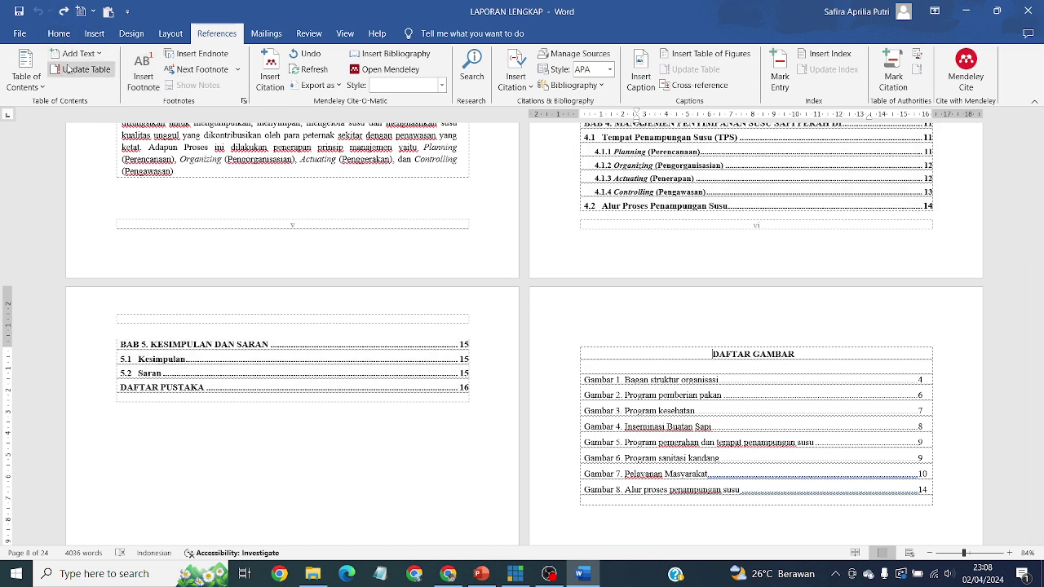
{"action": "left_click", "coordinate": [96, 57]}
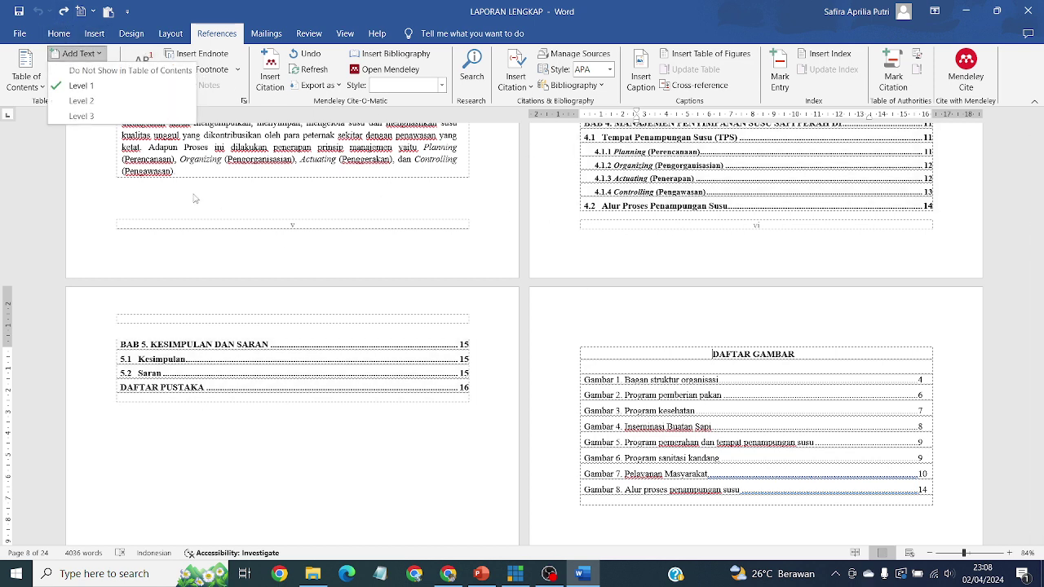
{"action": "scroll", "coordinate": [805, 371], "scroll_direction": "up", "scroll_amount": 6}
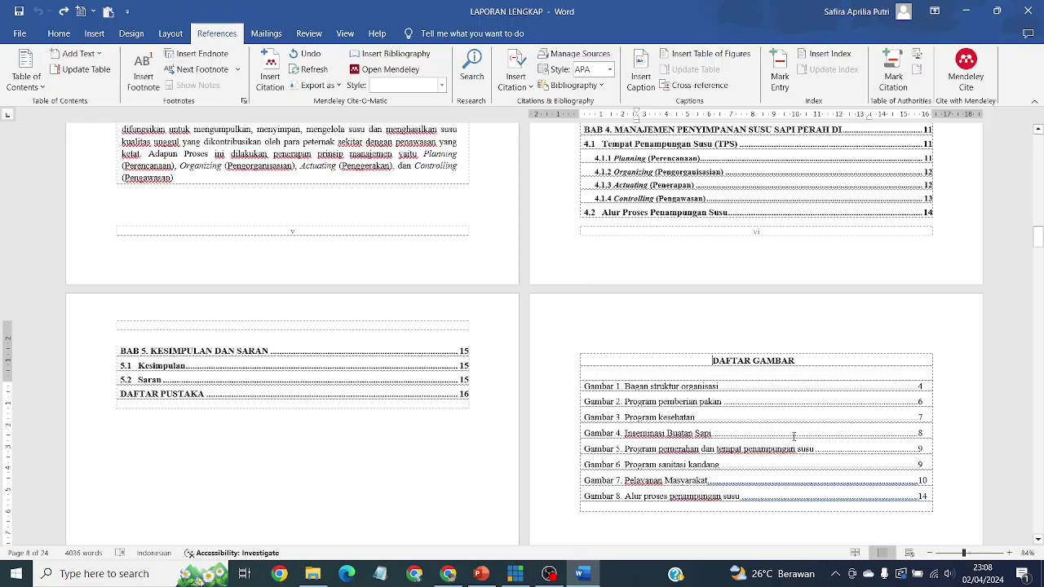
{"action": "scroll", "coordinate": [795, 438], "scroll_direction": "up", "scroll_amount": 5}
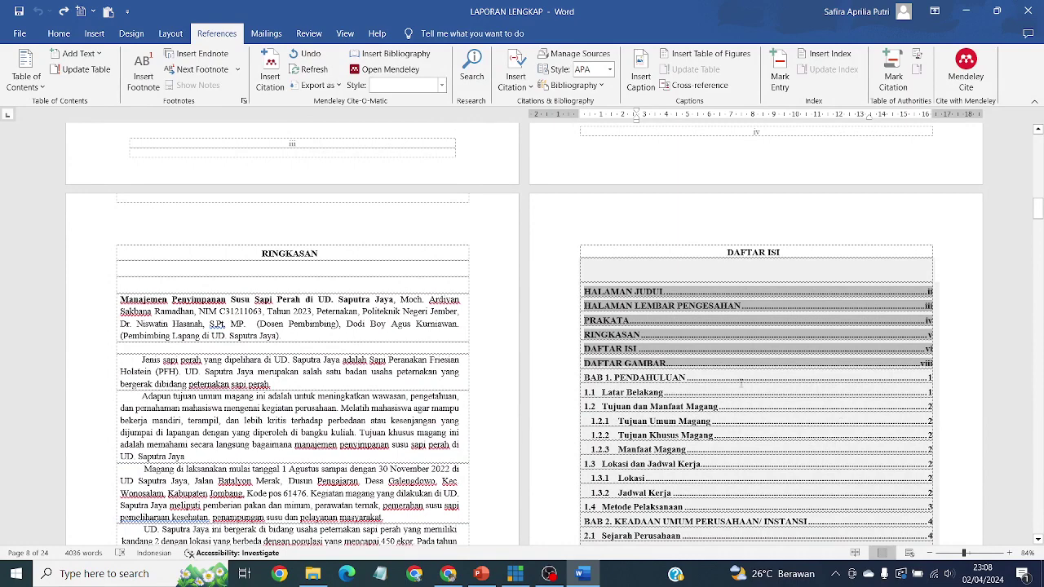
Step: Review the Daftar Isi through DAFTAR PUSTAKA on page 16, then bring up the PowerPoint requirements slide
{"action": "left_click", "coordinate": [555, 576]}
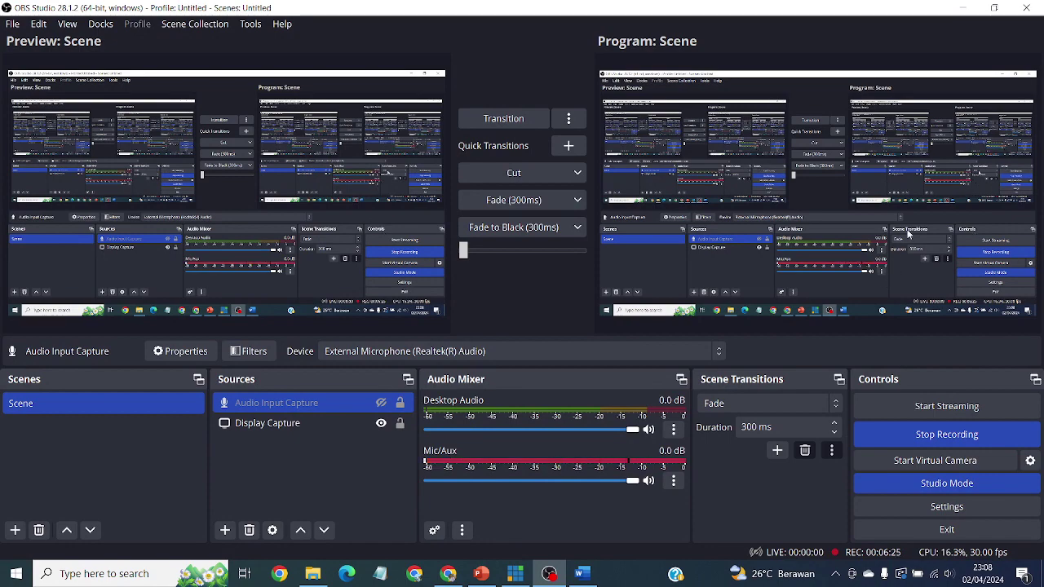
{"action": "left_click", "coordinate": [963, 8]}
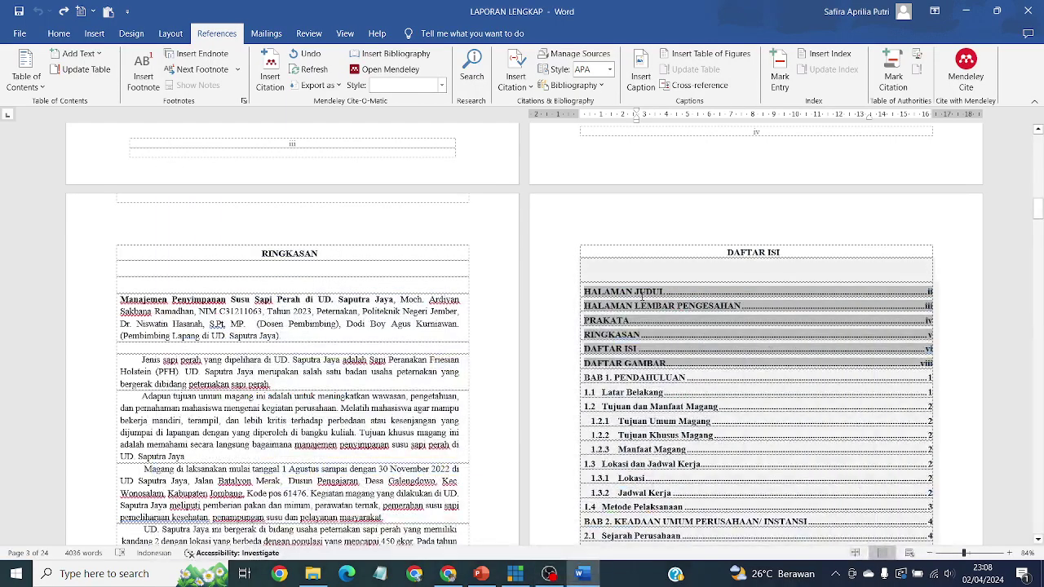
{"action": "key", "text": "Down"}
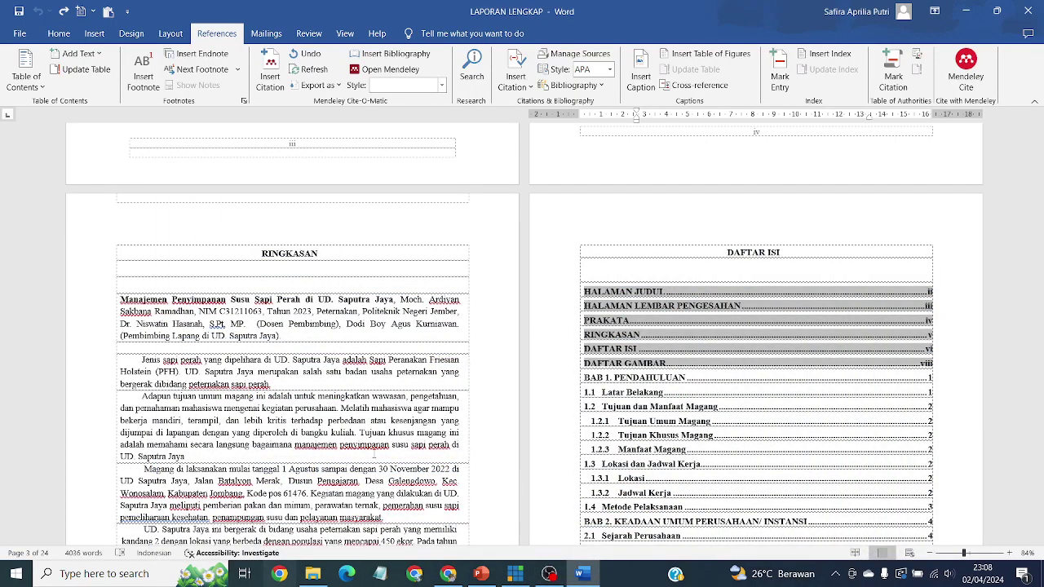
{"action": "scroll", "coordinate": [917, 415], "scroll_direction": "down", "scroll_amount": 6}
{"action": "scroll", "coordinate": [918, 415], "scroll_direction": "down", "scroll_amount": 8}
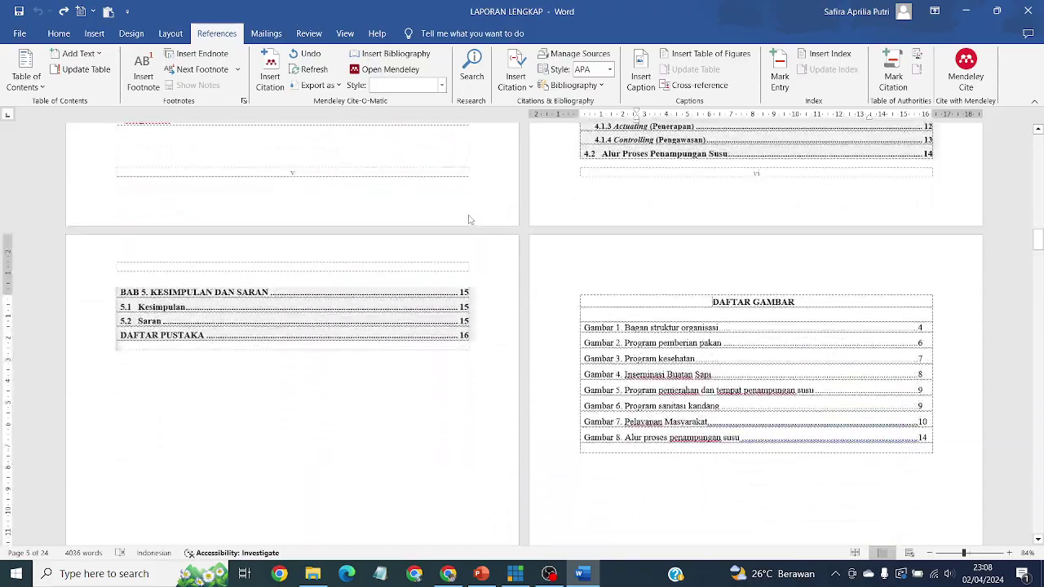
{"action": "scroll", "coordinate": [498, 226], "scroll_direction": "up", "scroll_amount": 1}
{"action": "scroll", "coordinate": [497, 367], "scroll_direction": "up", "scroll_amount": 1}
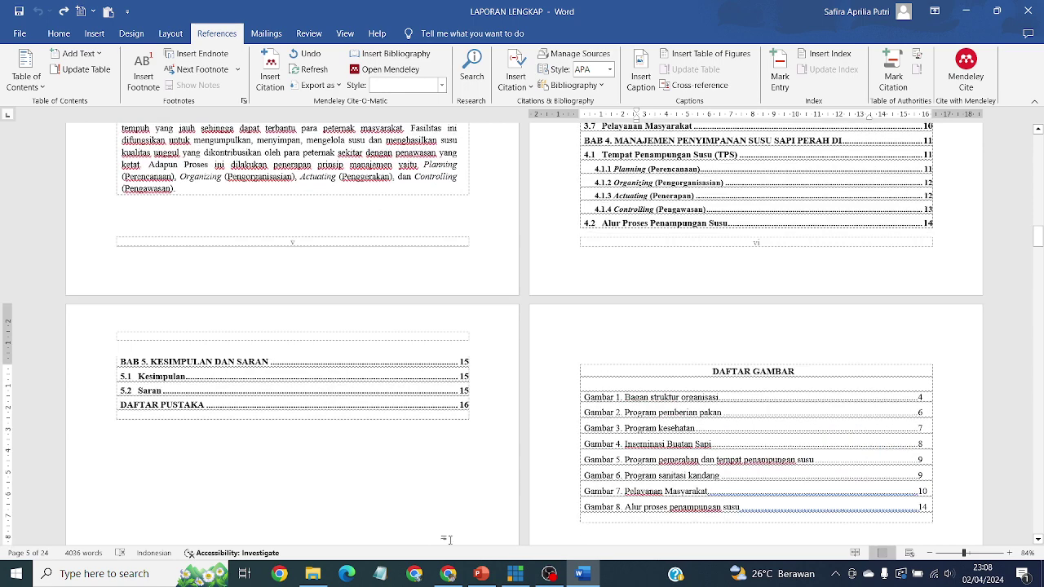
{"action": "left_click", "coordinate": [482, 573]}
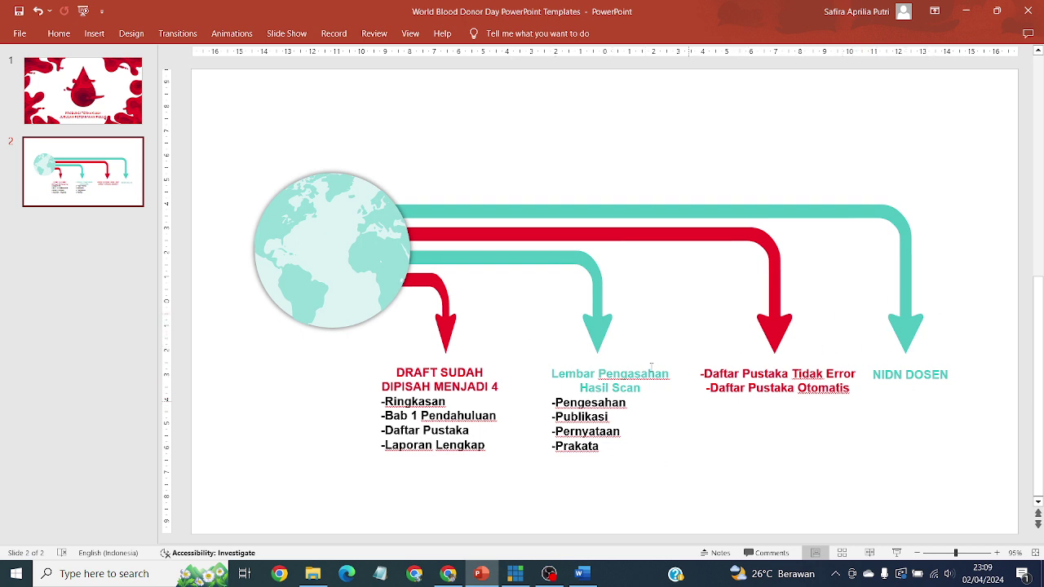
Step: Minimise PowerPoint and view the USB MAGANG folder's split report documents and PDFs before returning to the browser
{"action": "left_click", "coordinate": [973, 14]}
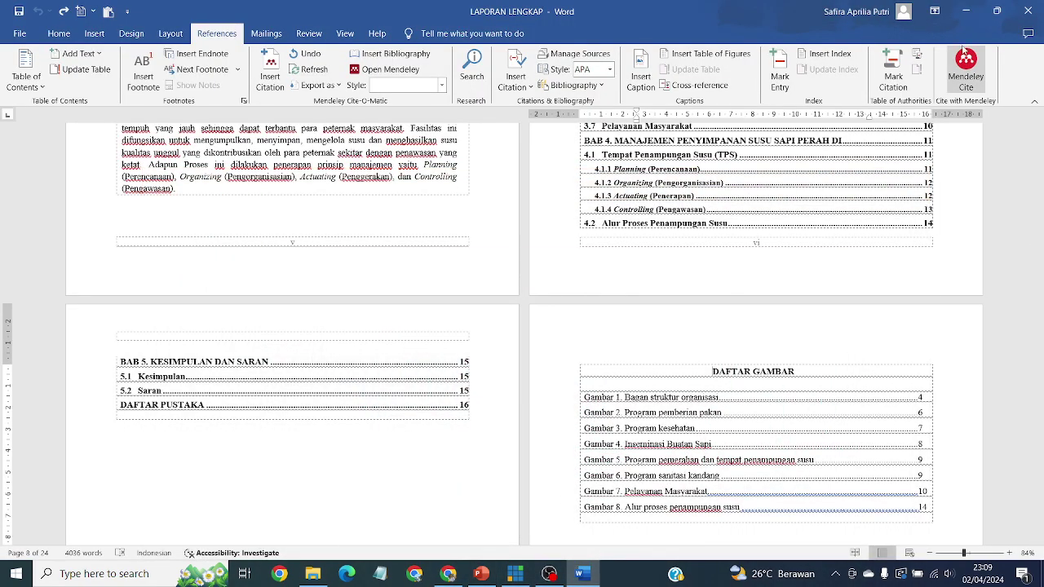
{"action": "scroll", "coordinate": [729, 237], "scroll_direction": "up", "scroll_amount": 4}
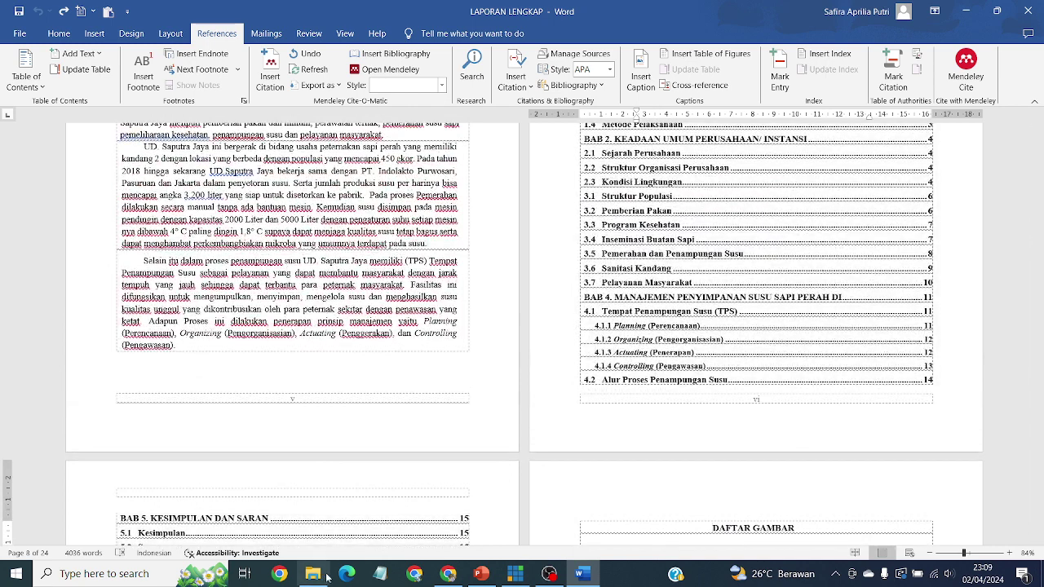
{"action": "left_click", "coordinate": [313, 575]}
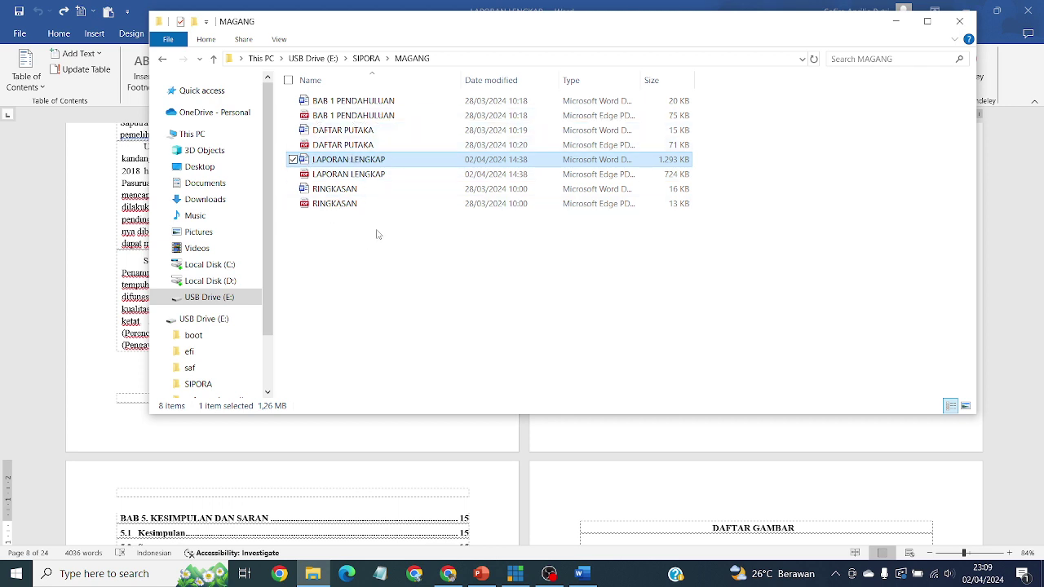
{"action": "left_click", "coordinate": [491, 356]}
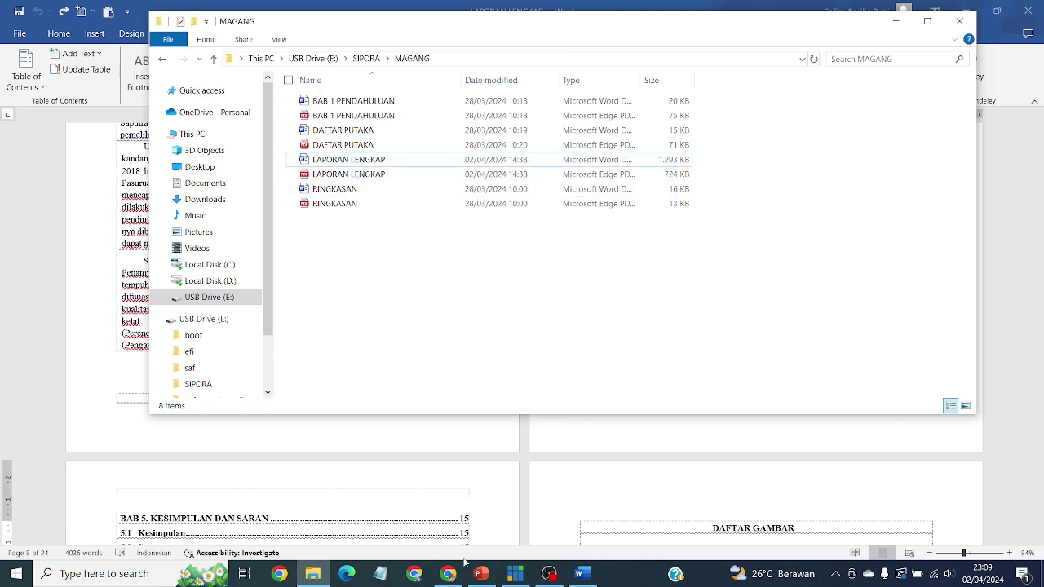
{"action": "mouse_move", "coordinate": [456, 584]}
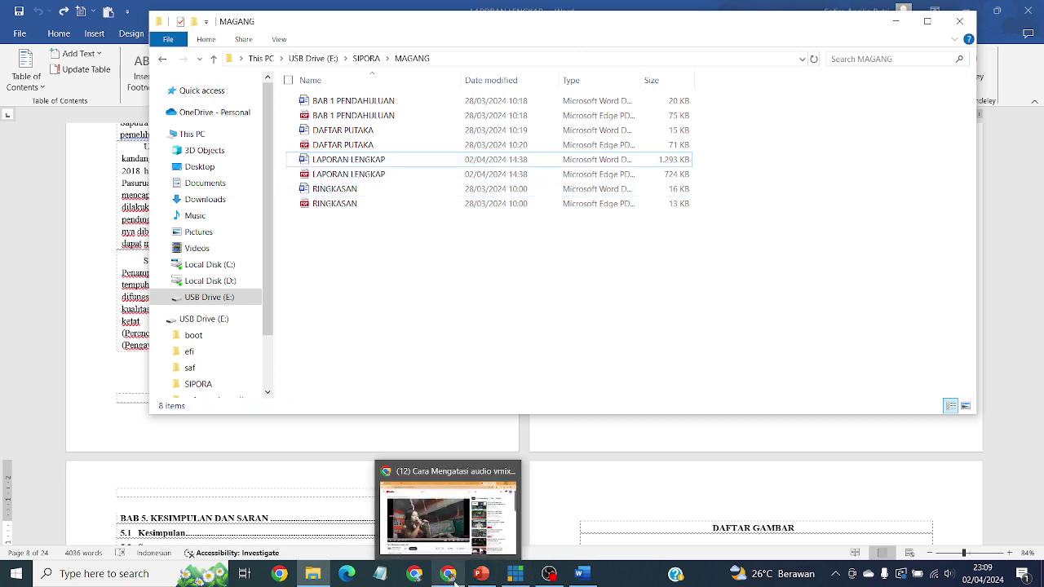
{"action": "left_click", "coordinate": [448, 514]}
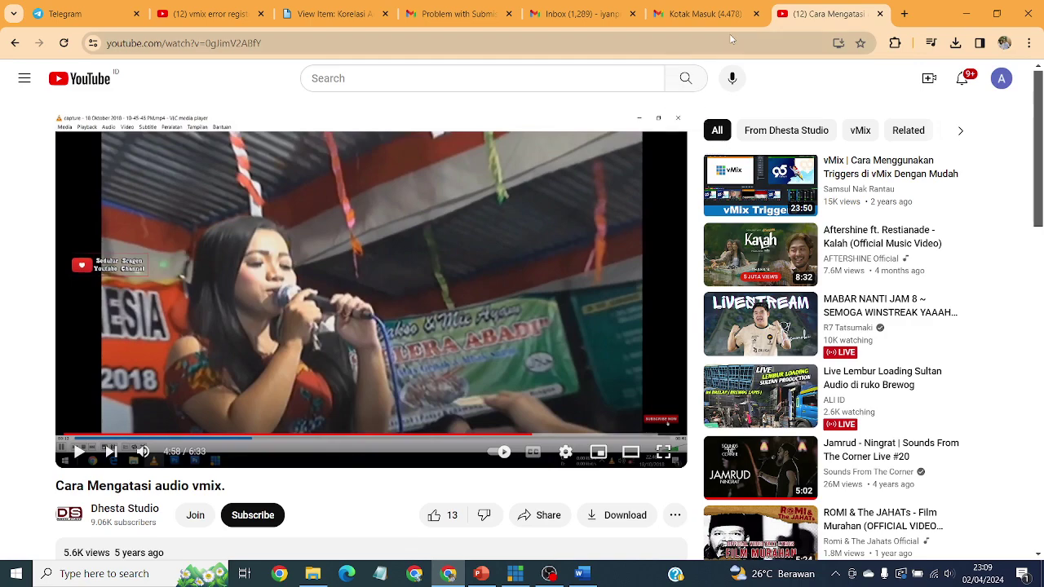
Step: Close the YouTube tab, log out from the SIPORA home page, and return to the Welcome page
{"action": "left_click", "coordinate": [879, 14]}
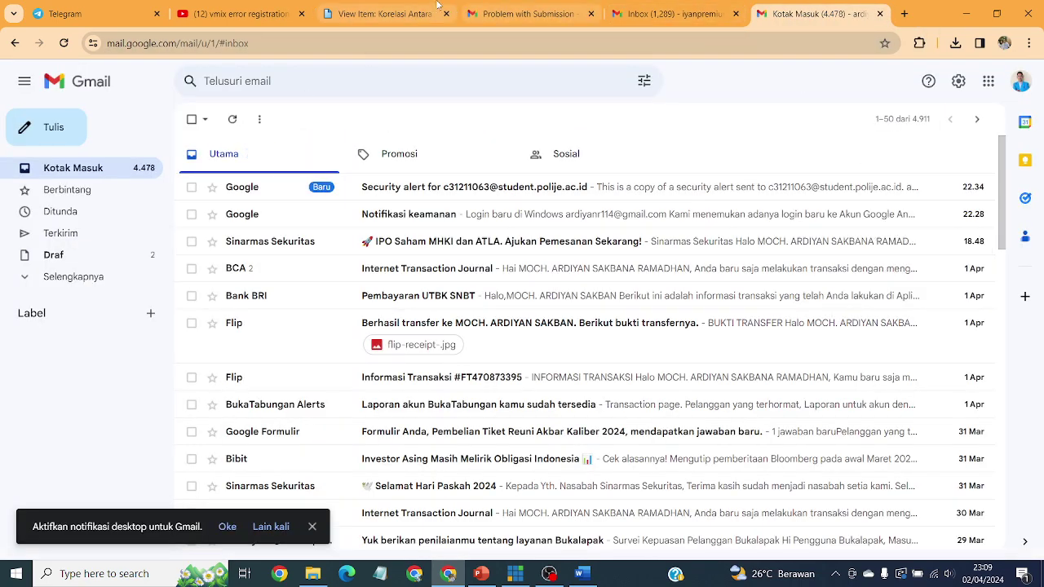
{"action": "left_click", "coordinate": [430, 4]}
{"action": "scroll", "coordinate": [48, 145], "scroll_direction": "up", "scroll_amount": 5}
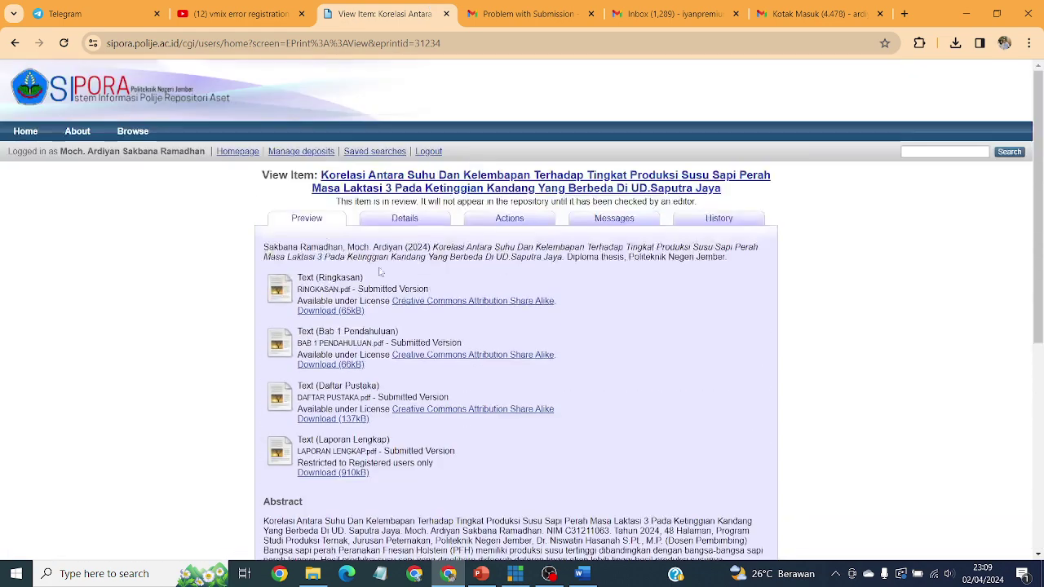
{"action": "left_click", "coordinate": [25, 132]}
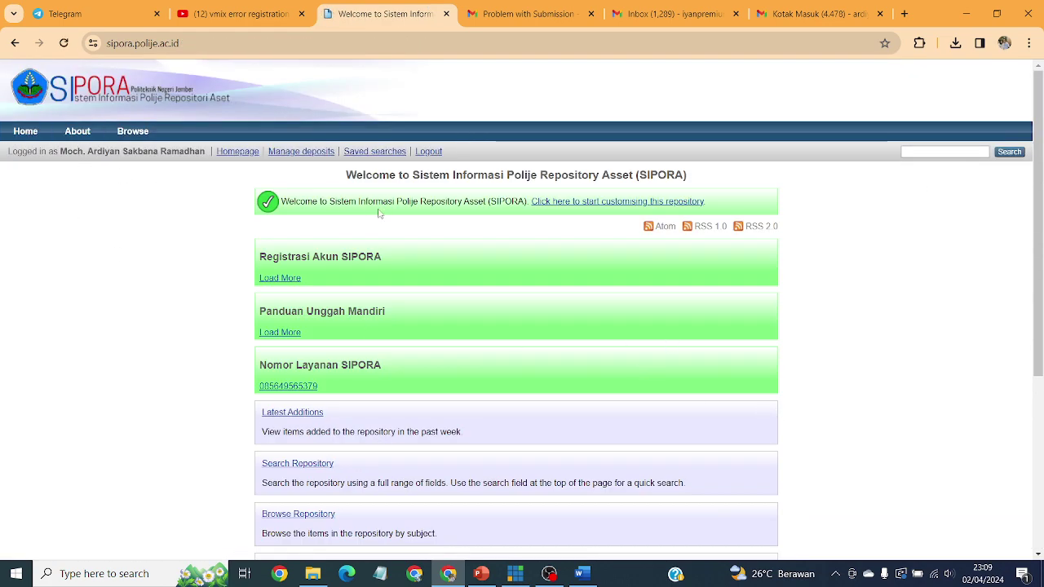
{"action": "left_click", "coordinate": [433, 153]}
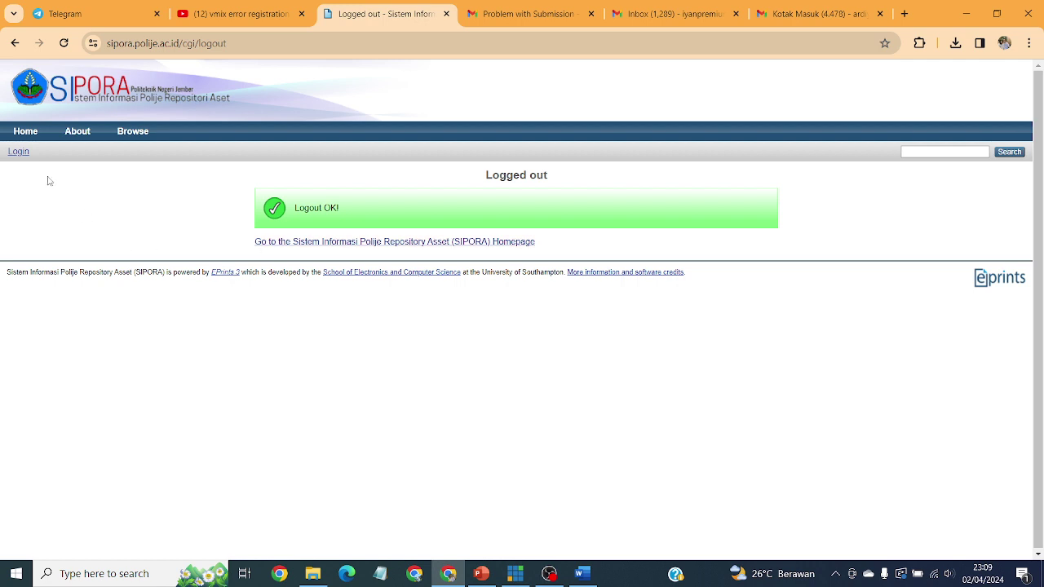
{"action": "left_click", "coordinate": [91, 88]}
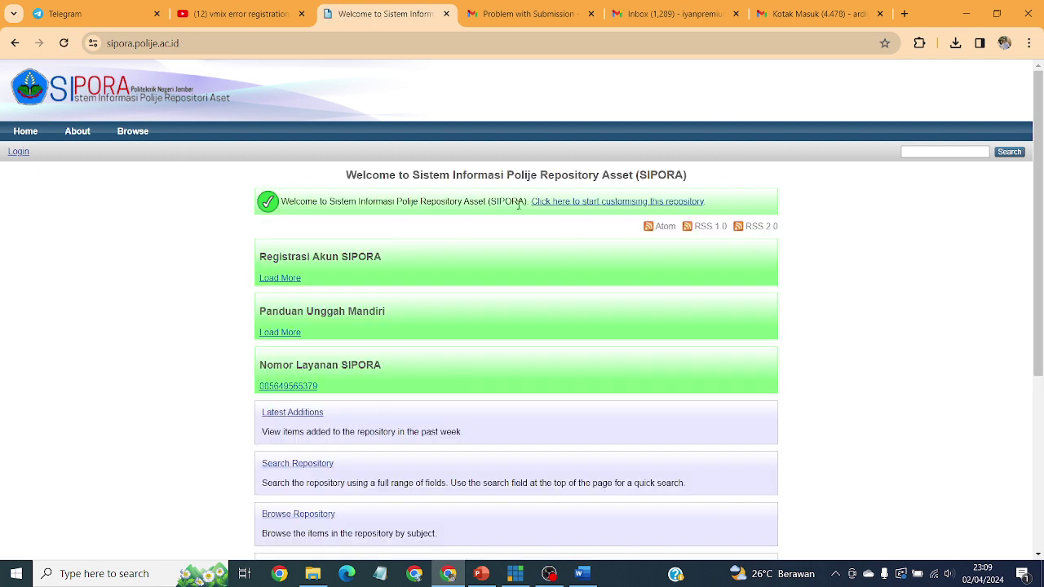
Step: Sign back into SIPORA with the saved credentials, declining to save the password
{"action": "left_click", "coordinate": [18, 152]}
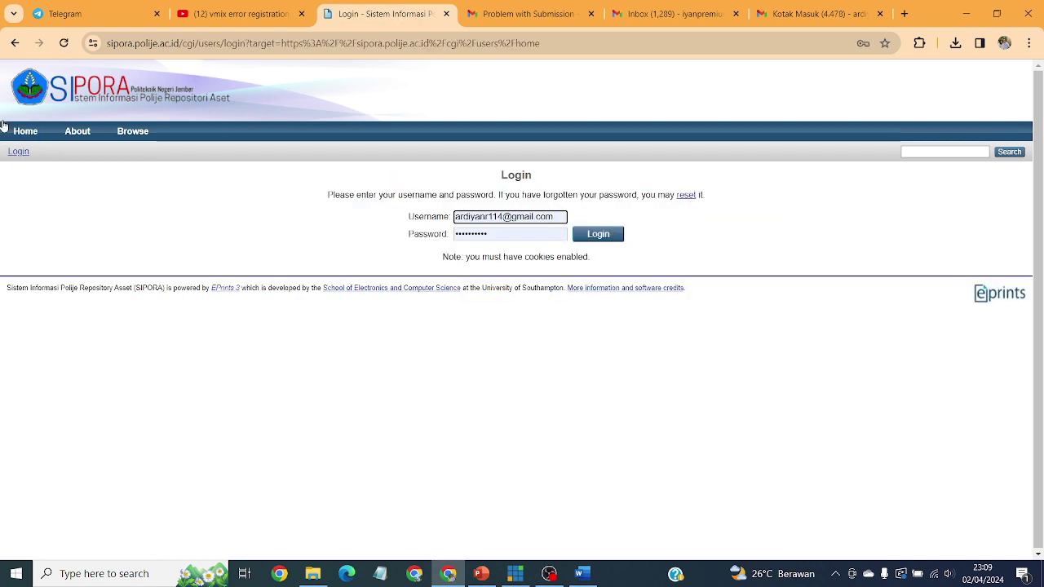
{"action": "left_click", "coordinate": [614, 237]}
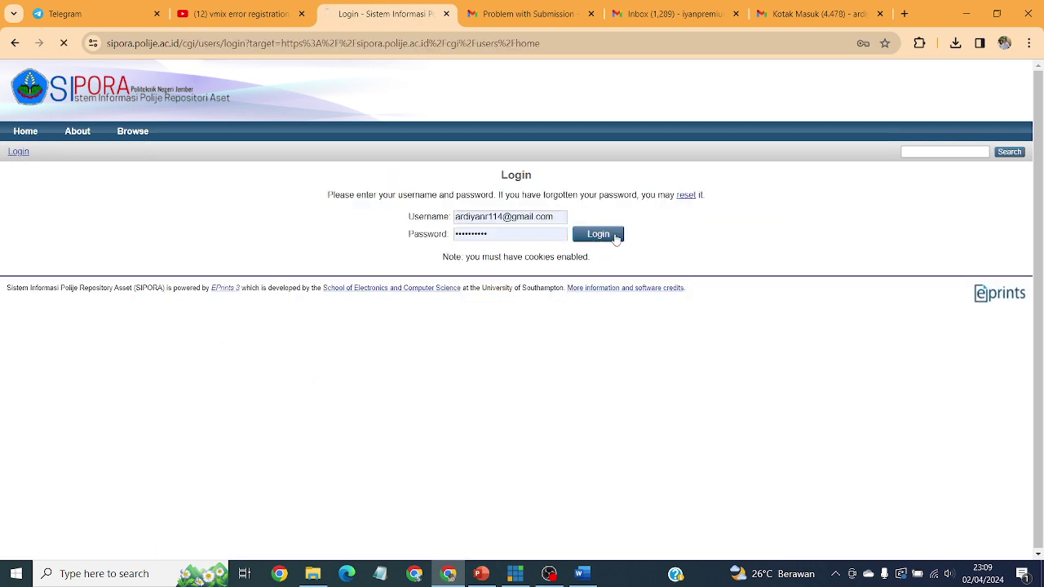
{"action": "left_click", "coordinate": [639, 248]}
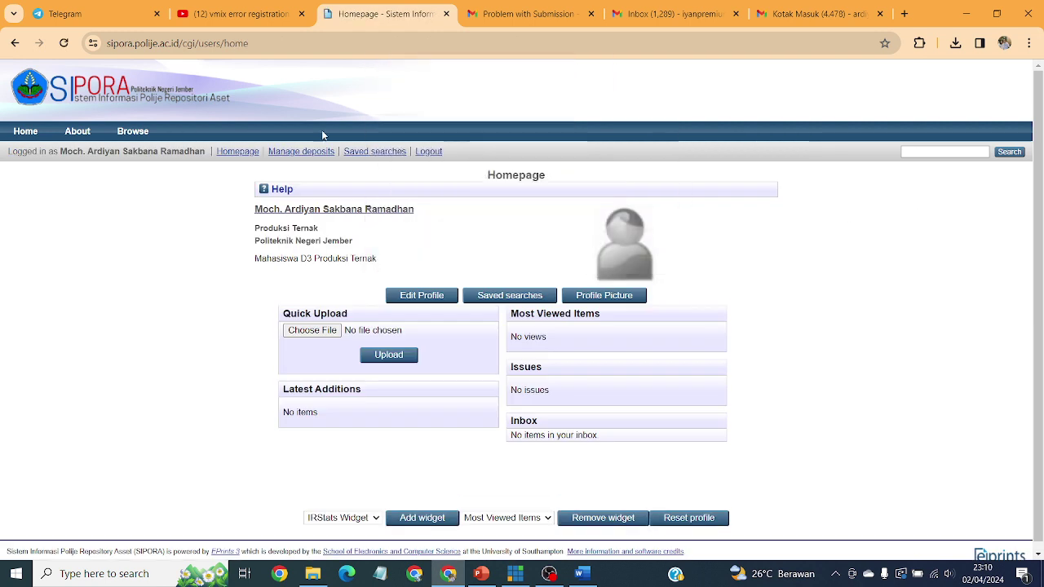
Step: Open Registrasi Akun SIPORA and open the student Register link in a new tab
{"action": "left_click", "coordinate": [25, 132]}
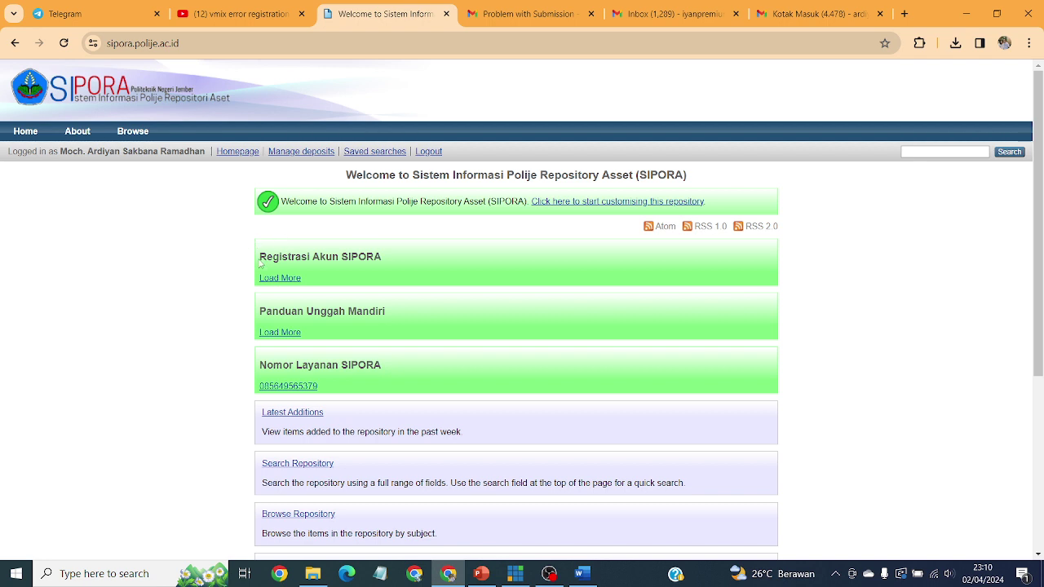
{"action": "left_click", "coordinate": [297, 279]}
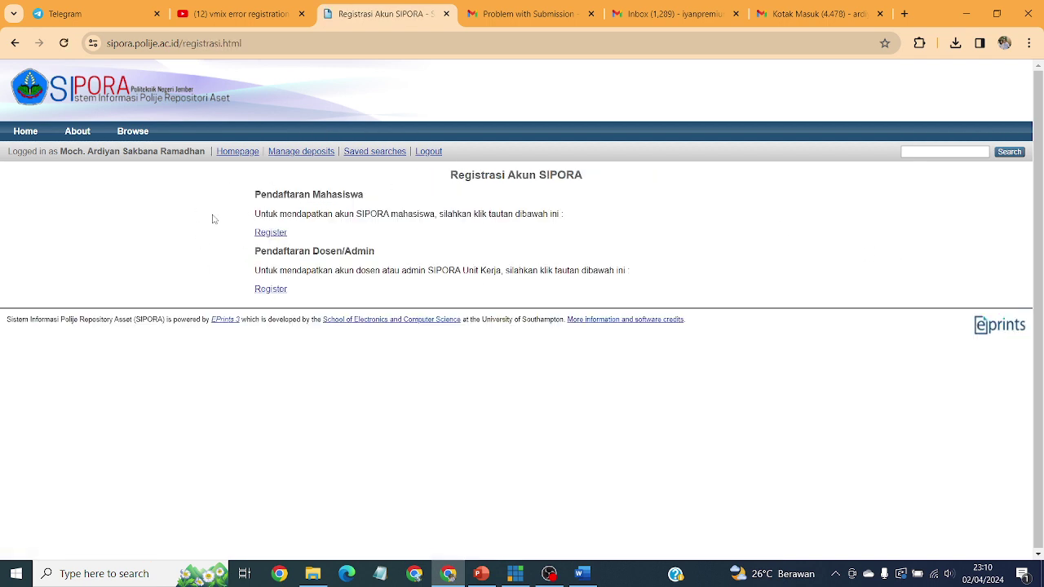
{"action": "right_click", "coordinate": [274, 233]}
{"action": "left_click", "coordinate": [326, 247]}
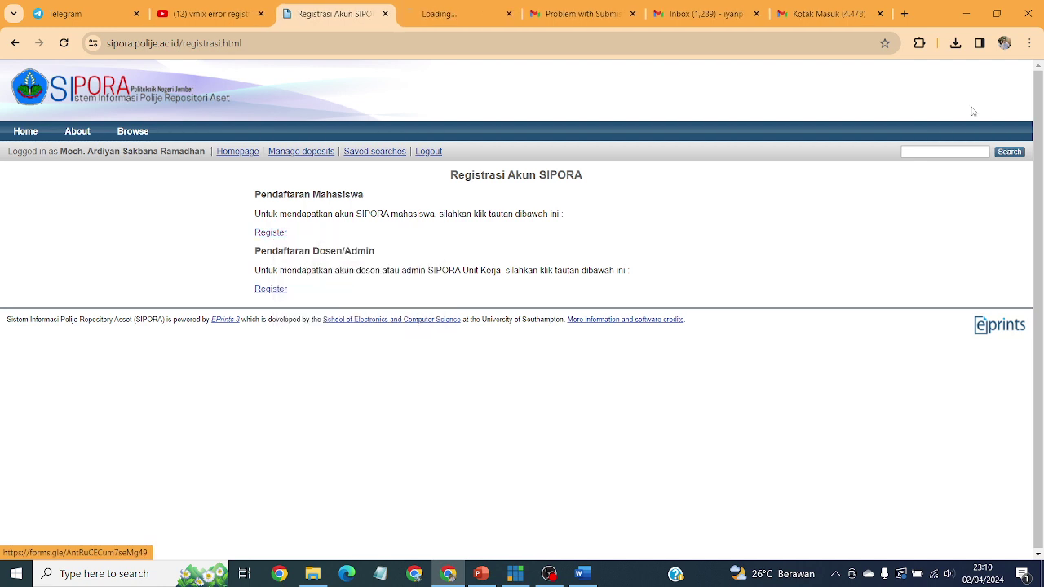
Step: Scroll through the student form's NIM, Nama Lengkap and Semester questions, then close the form tab
{"action": "left_click", "coordinate": [457, 15]}
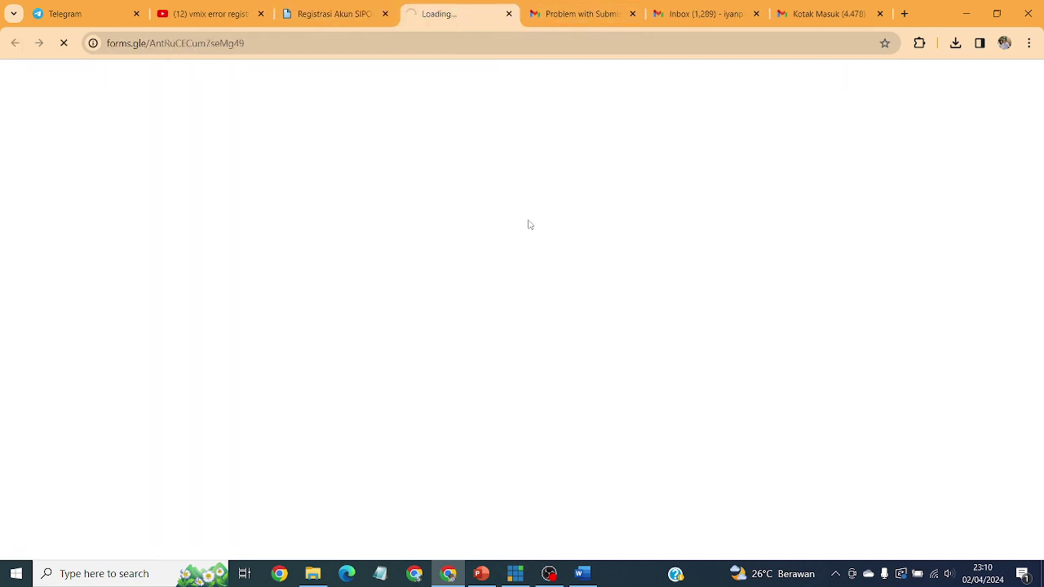
{"action": "scroll", "coordinate": [753, 308], "scroll_direction": "down", "scroll_amount": 8}
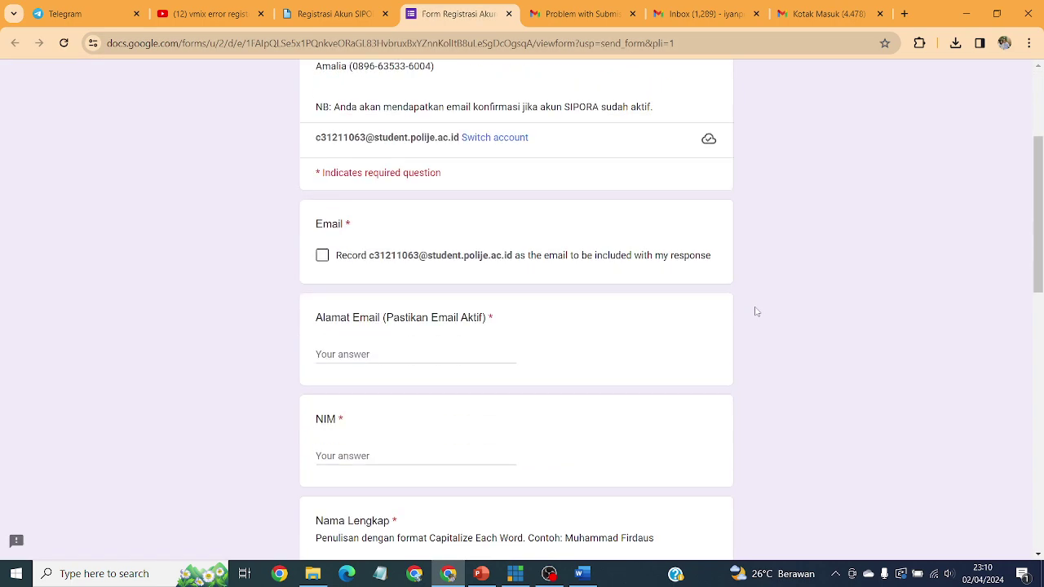
{"action": "scroll", "coordinate": [533, 337], "scroll_direction": "down", "scroll_amount": 5}
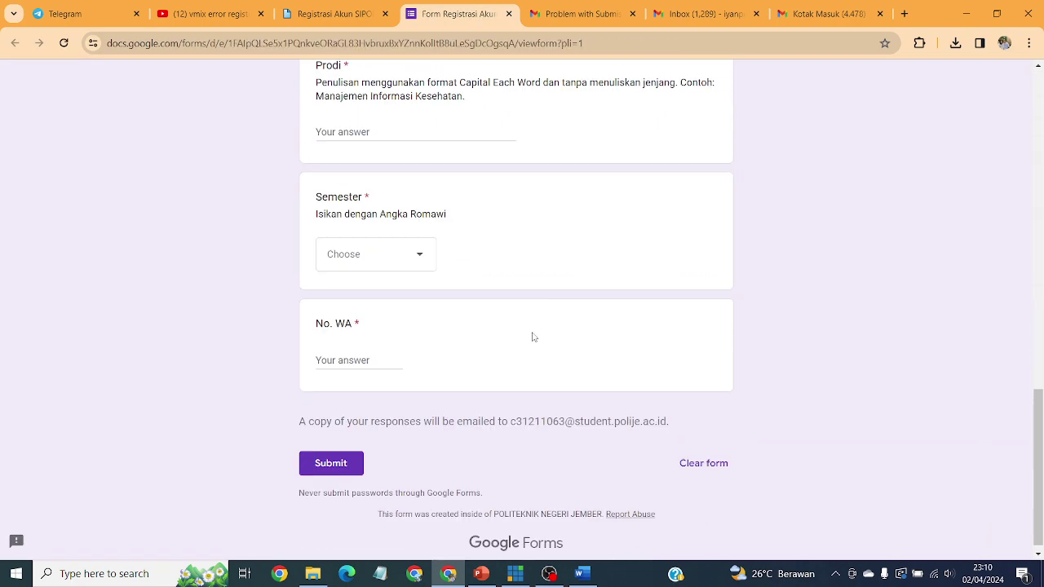
{"action": "scroll", "coordinate": [532, 336], "scroll_direction": "up", "scroll_amount": 6}
{"action": "scroll", "coordinate": [534, 337], "scroll_direction": "up", "scroll_amount": 3}
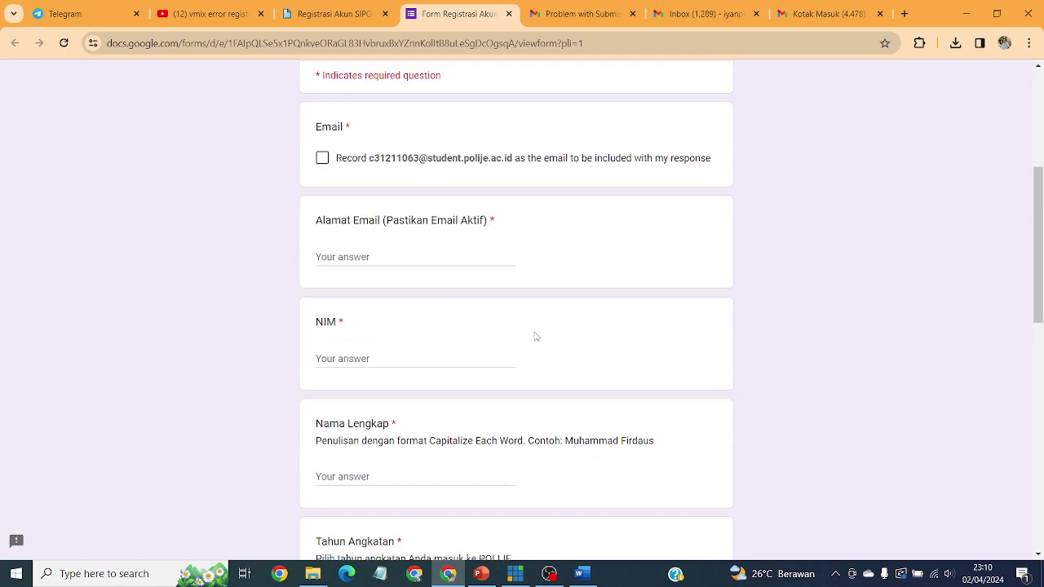
{"action": "scroll", "coordinate": [674, 375], "scroll_direction": "down", "scroll_amount": 2}
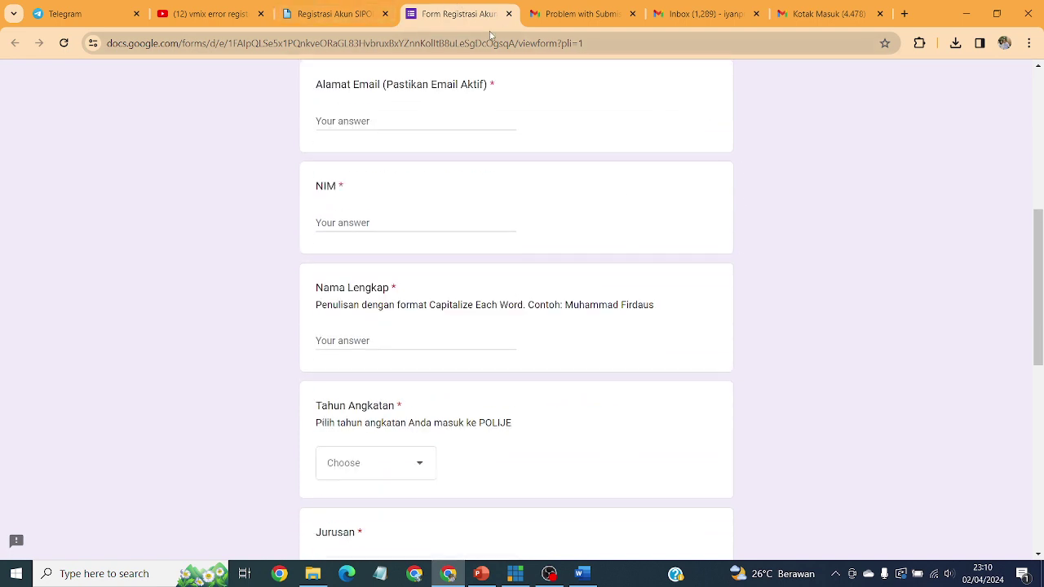
{"action": "left_click", "coordinate": [509, 14]}
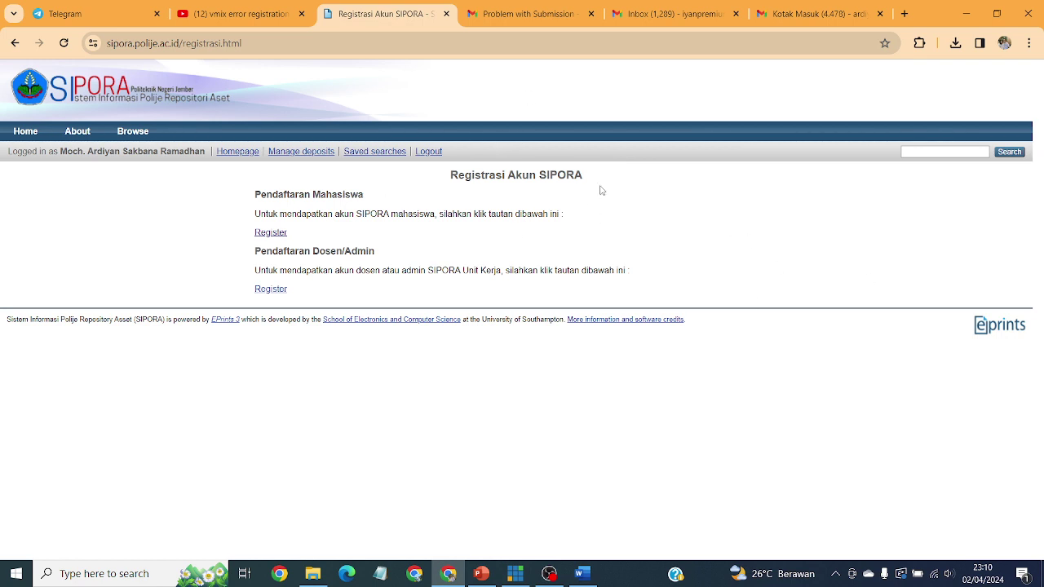
Step: Search the Gmail inbox for 'SIPORA' and open SIPORA's password email
{"action": "left_click", "coordinate": [518, 20]}
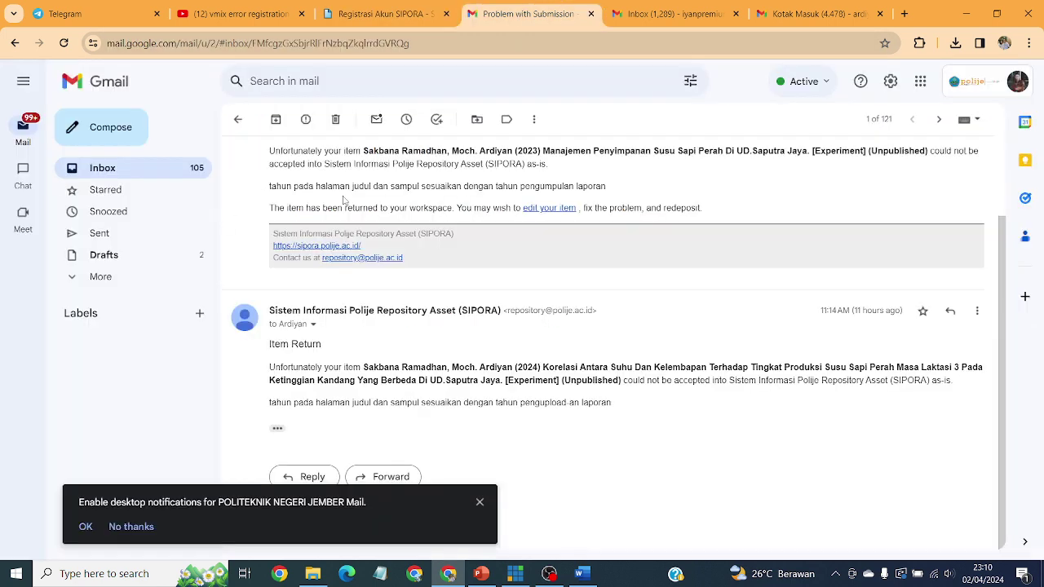
{"action": "left_click", "coordinate": [670, 13]}
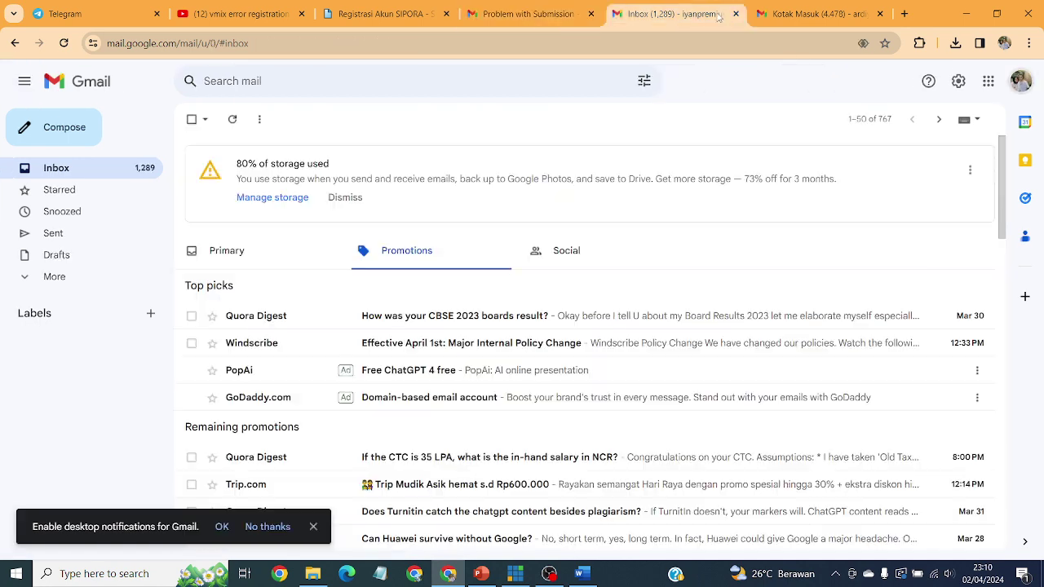
{"action": "left_click", "coordinate": [813, 18]}
{"action": "left_click", "coordinate": [297, 78]}
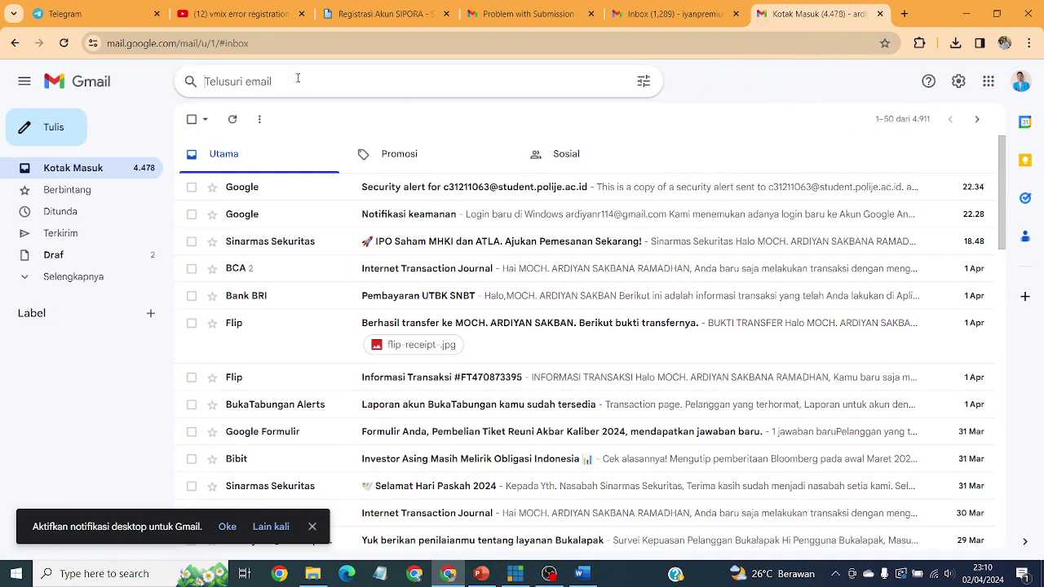
{"action": "type", "text": "SIPORA"}
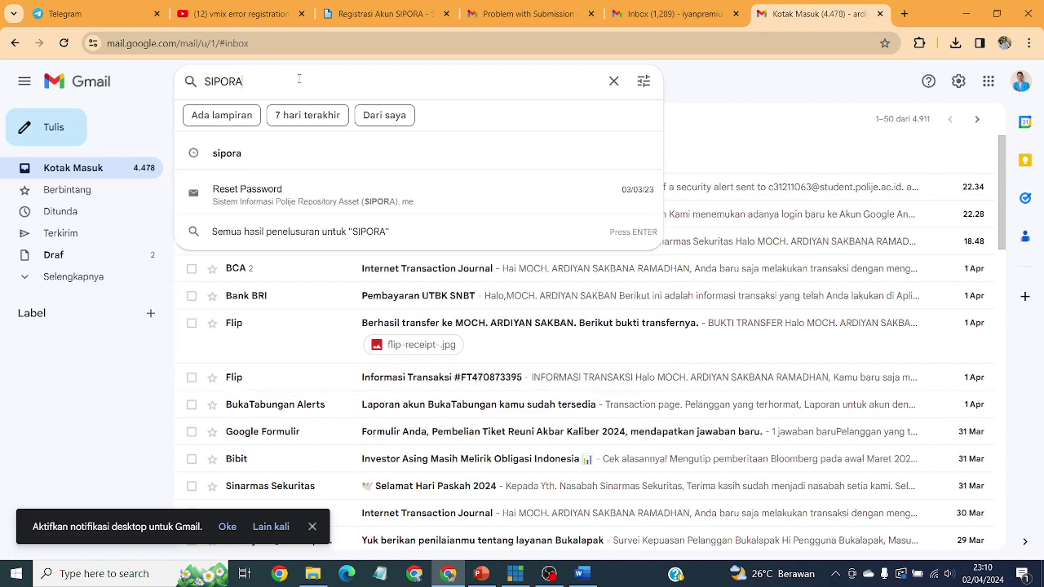
{"action": "left_click", "coordinate": [321, 201]}
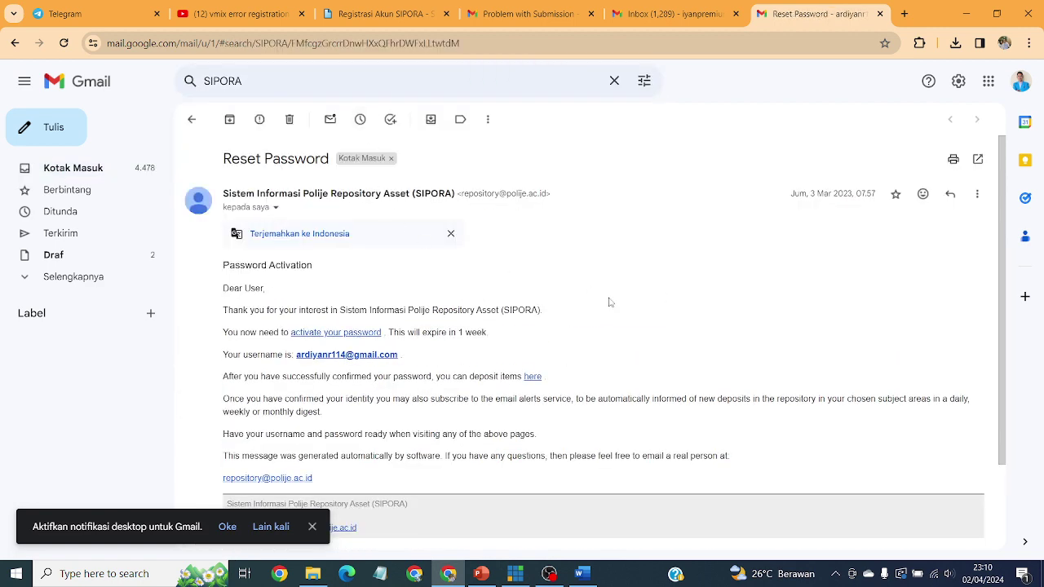
Step: Highlight the note that the activation link expires in 1 week, then return to Registrasi Akun SIPORA
{"action": "scroll", "coordinate": [608, 302], "scroll_direction": "down", "scroll_amount": 2}
{"action": "scroll", "coordinate": [490, 285], "scroll_direction": "up", "scroll_amount": 1}
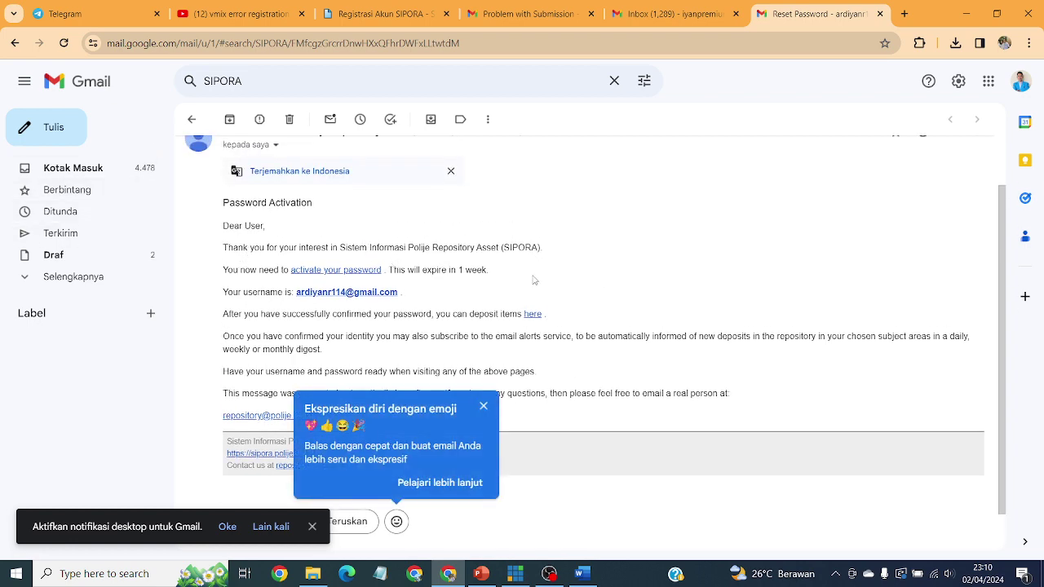
{"action": "scroll", "coordinate": [584, 265], "scroll_direction": "down", "scroll_amount": 1}
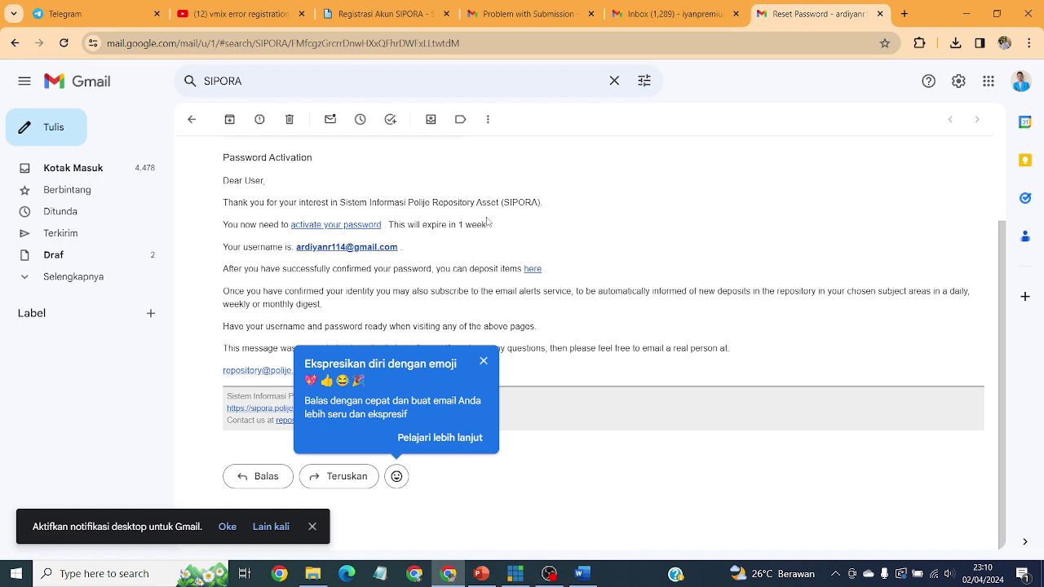
{"action": "left_click_drag", "start_coordinate": [394, 224], "coordinate": [502, 228]}
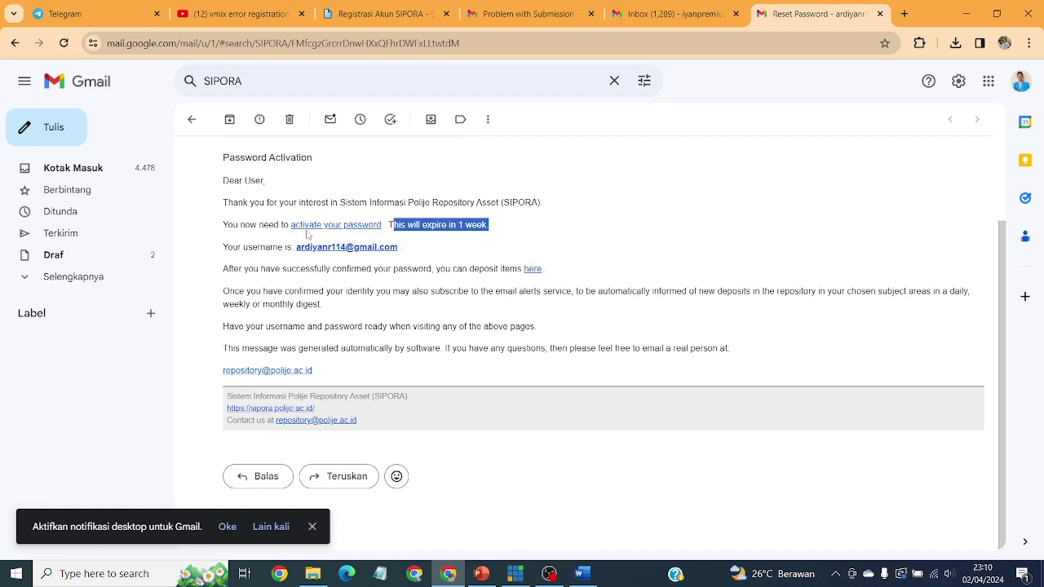
{"action": "left_click", "coordinate": [381, 13]}
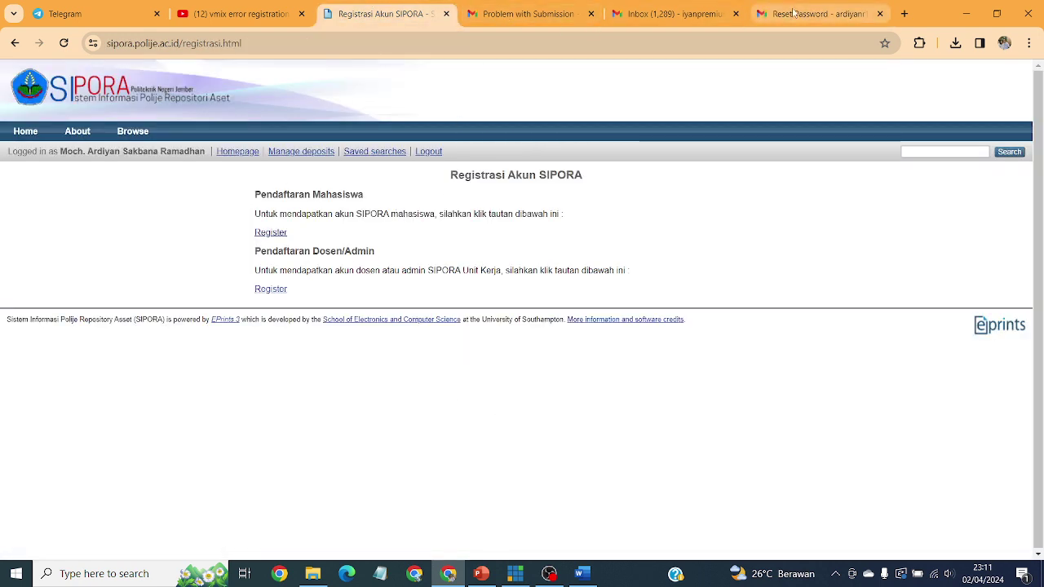
Step: From the SIPORA homepage, list Manage deposits showing the Thesis and dairy milk storage Experiment under review
{"action": "left_click", "coordinate": [765, 14]}
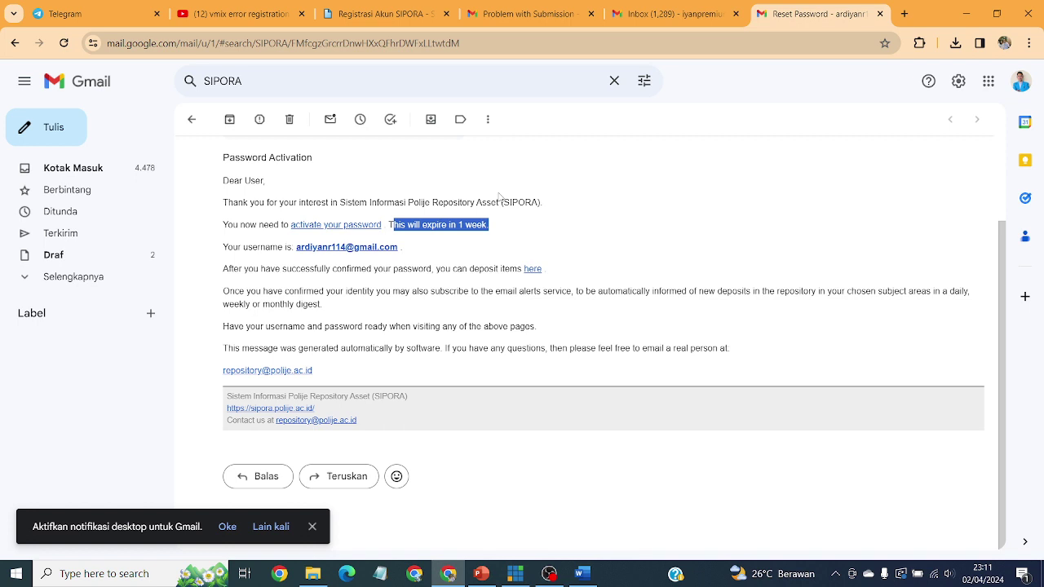
{"action": "left_click", "coordinate": [374, 14]}
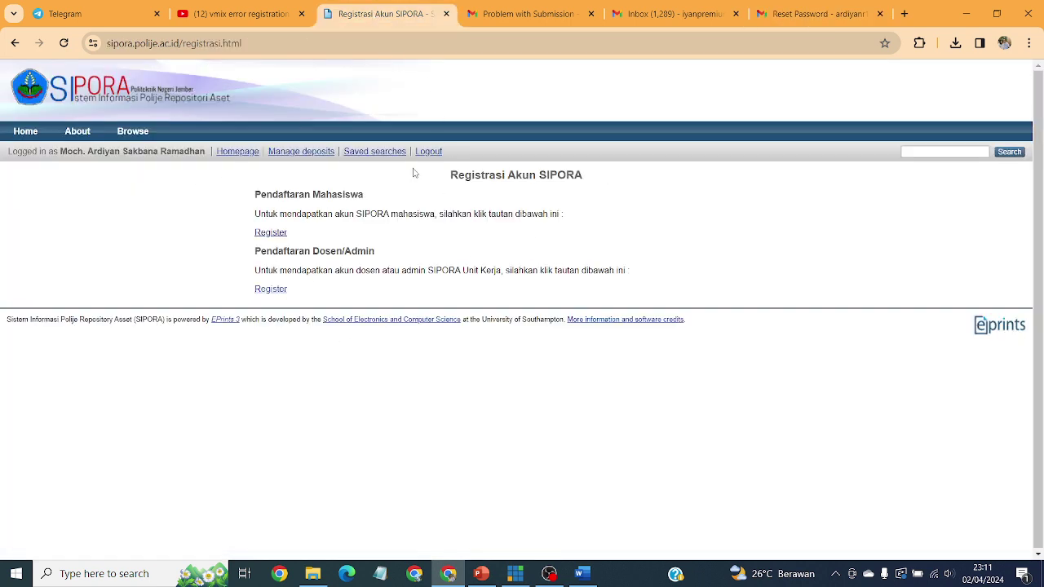
{"action": "left_click", "coordinate": [25, 131]}
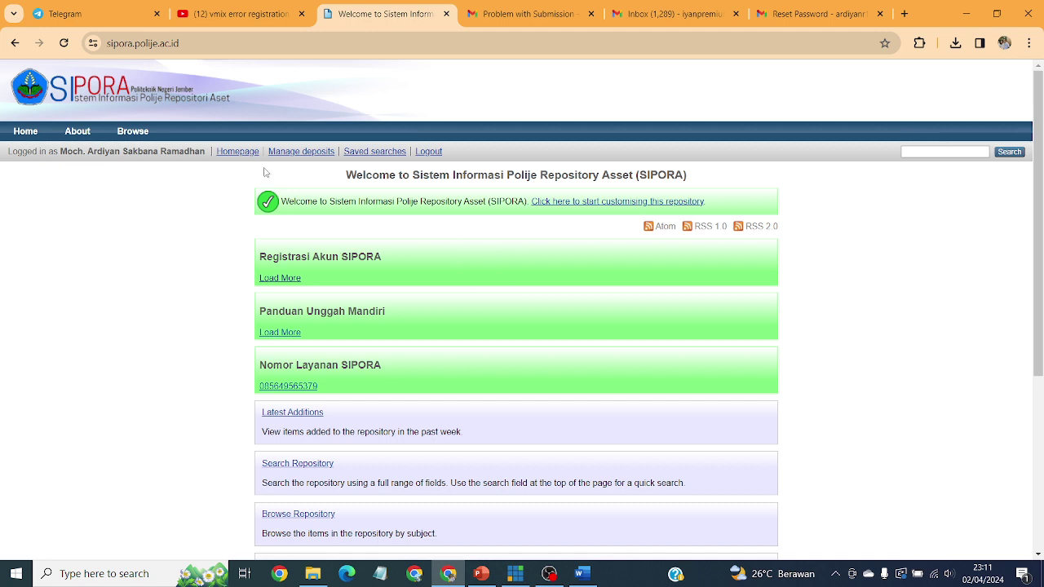
{"action": "left_click", "coordinate": [310, 156]}
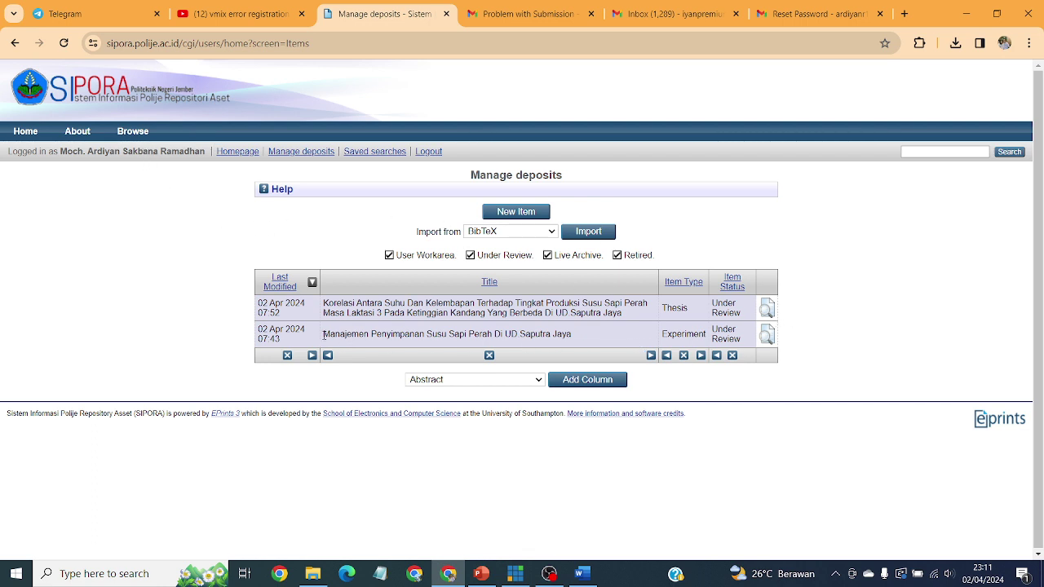
{"action": "left_click_drag", "start_coordinate": [324, 336], "coordinate": [593, 340]}
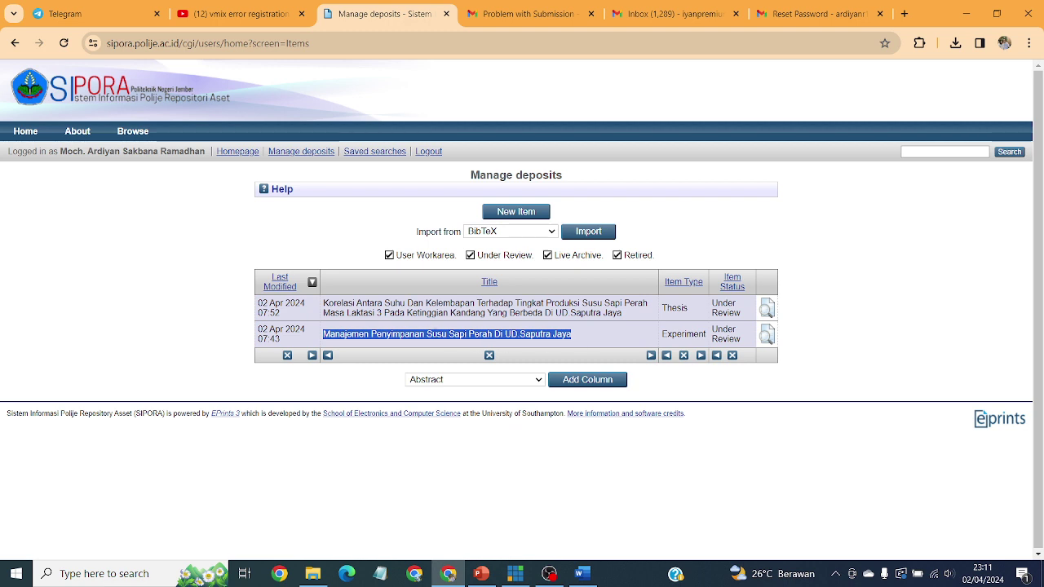
{"action": "left_click", "coordinate": [875, 320]}
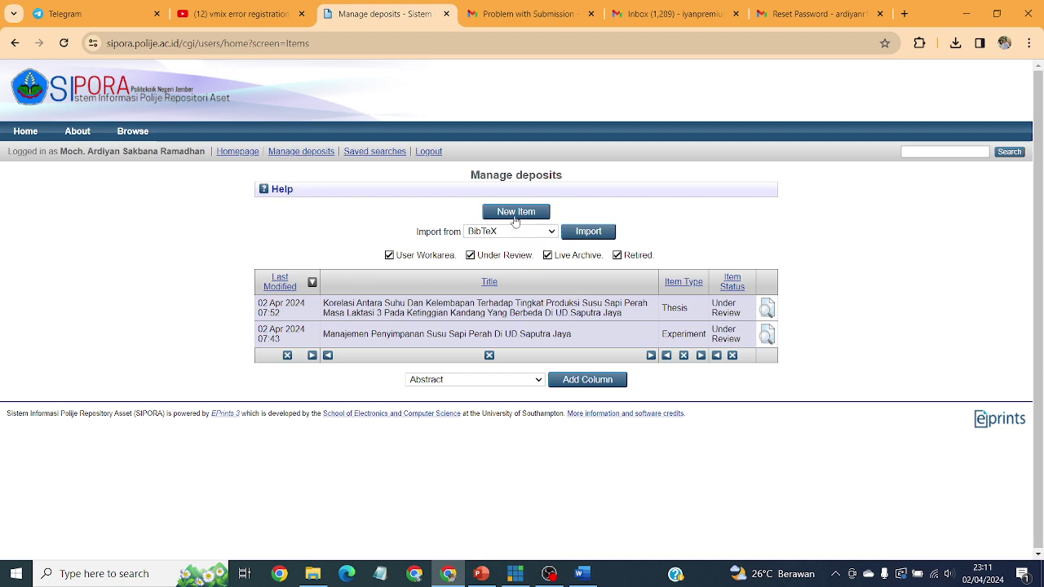
Step: Create new item #31413 with item type Experiment and advance to its Upload step
{"action": "left_click", "coordinate": [503, 218]}
{"action": "scroll", "coordinate": [862, 288], "scroll_direction": "down", "scroll_amount": 1}
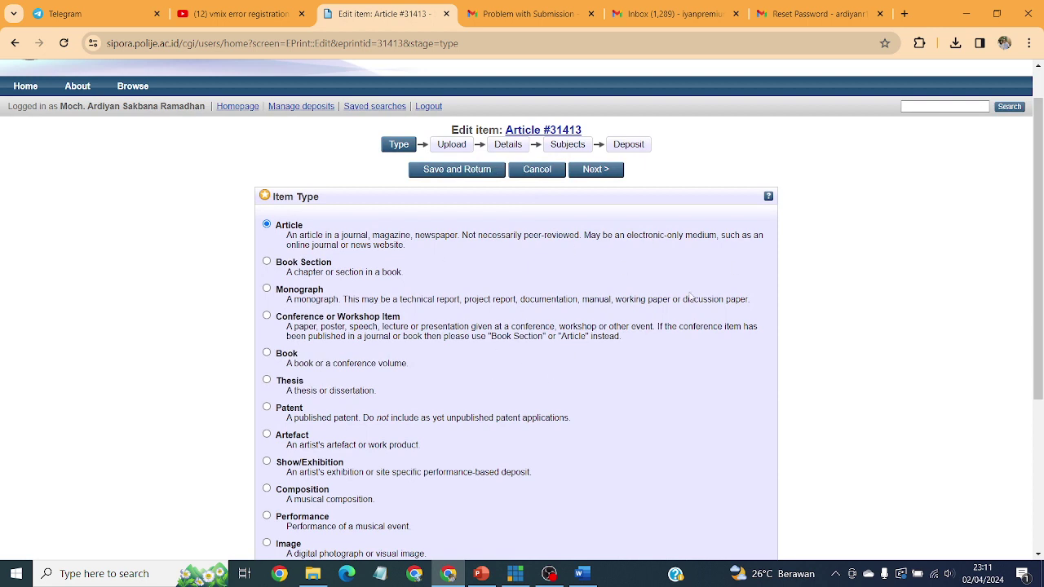
{"action": "scroll", "coordinate": [710, 354], "scroll_direction": "down", "scroll_amount": 3}
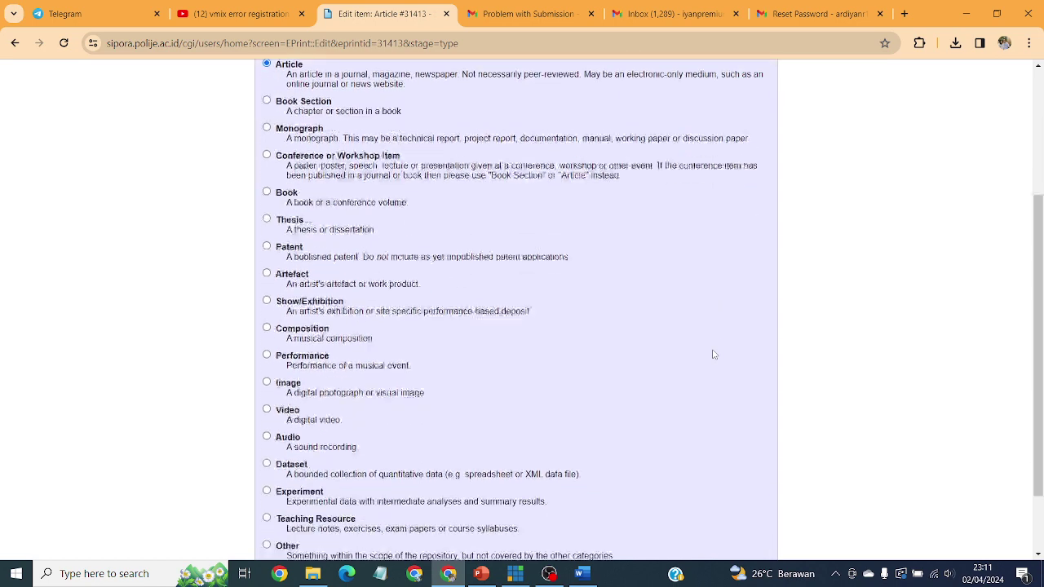
{"action": "left_click", "coordinate": [267, 426]}
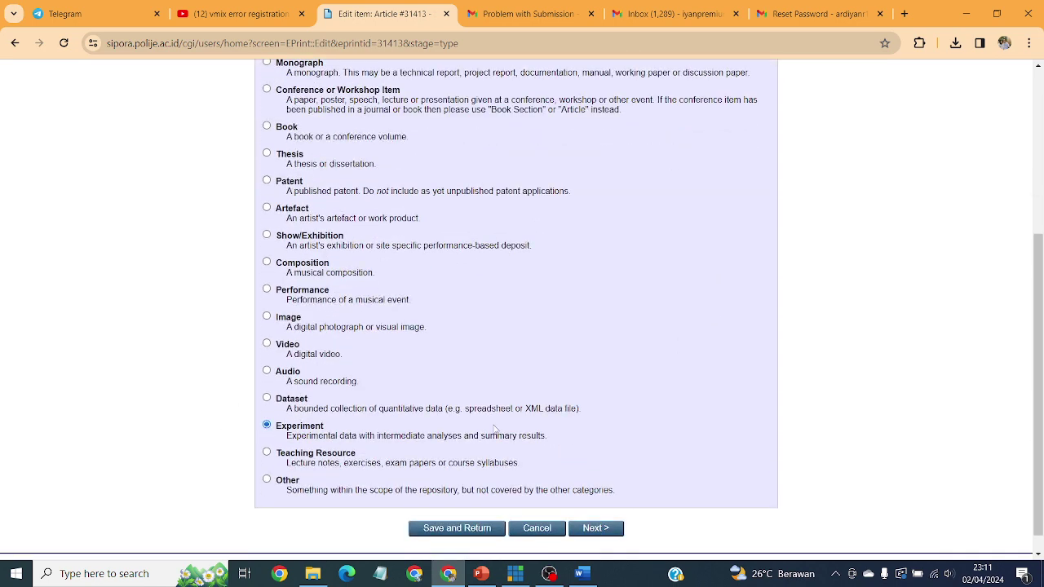
{"action": "scroll", "coordinate": [672, 416], "scroll_direction": "up", "scroll_amount": 1}
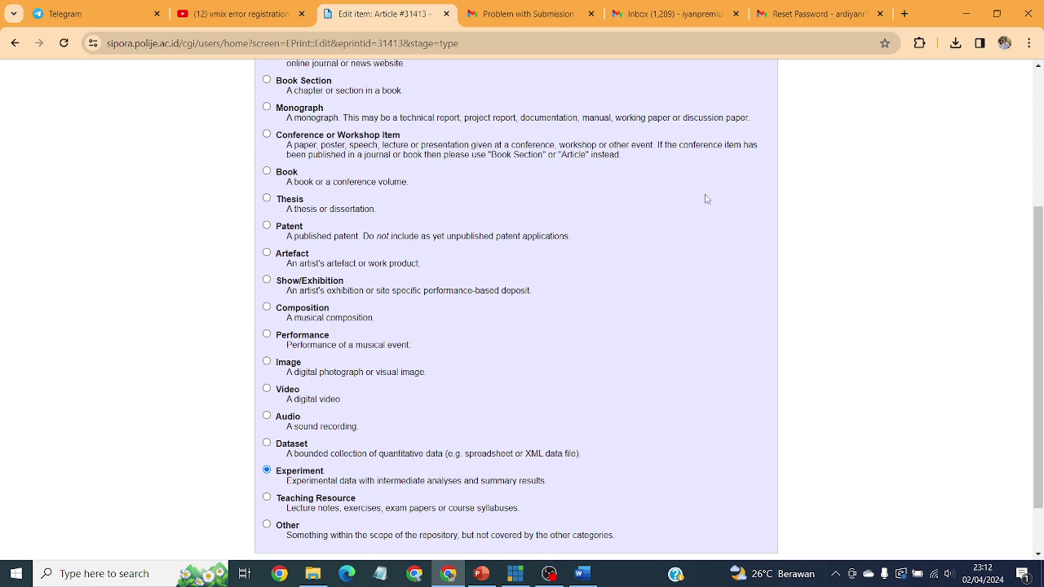
{"action": "left_click", "coordinate": [268, 199]}
{"action": "left_click", "coordinate": [295, 476]}
{"action": "left_click", "coordinate": [286, 203]}
{"action": "scroll", "coordinate": [531, 273], "scroll_direction": "down", "scroll_amount": 1}
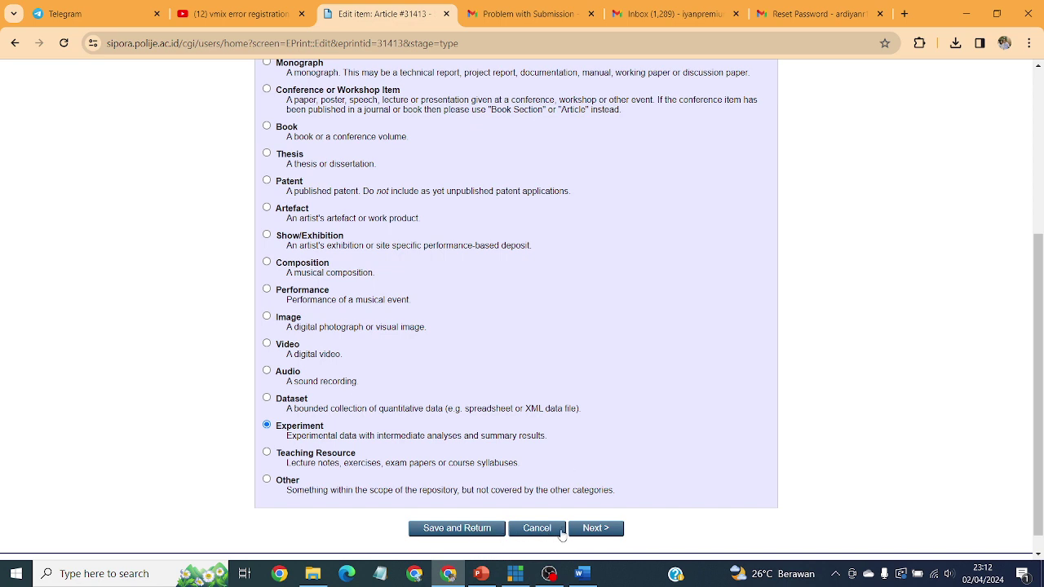
{"action": "left_click", "coordinate": [595, 529]}
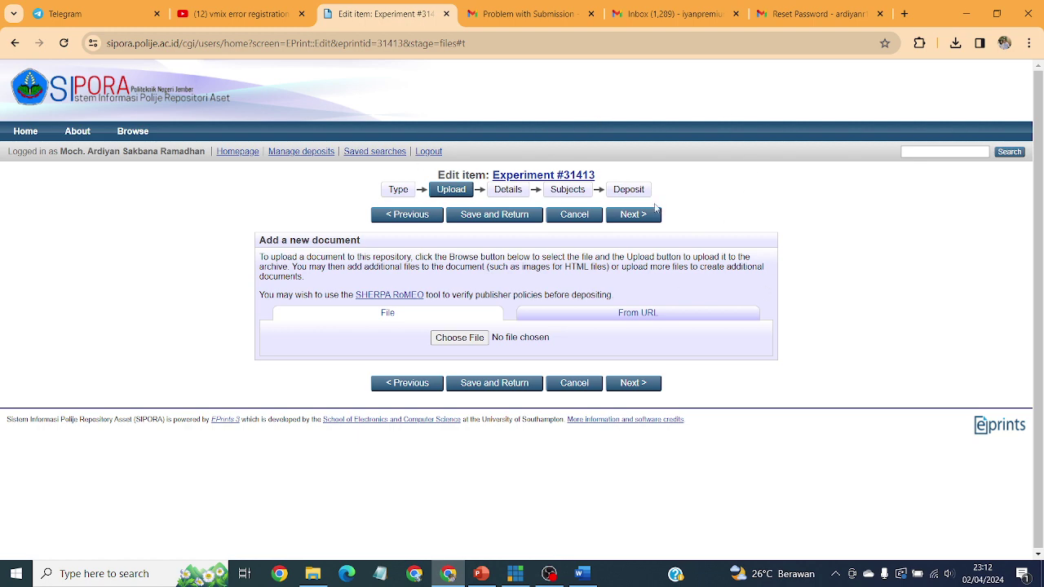
Step: Upload the RINGKASAN and BAB 1 PENDAHULUAN PDFs from USB Drive > SIPORA > MAGANG
{"action": "left_click", "coordinate": [454, 338]}
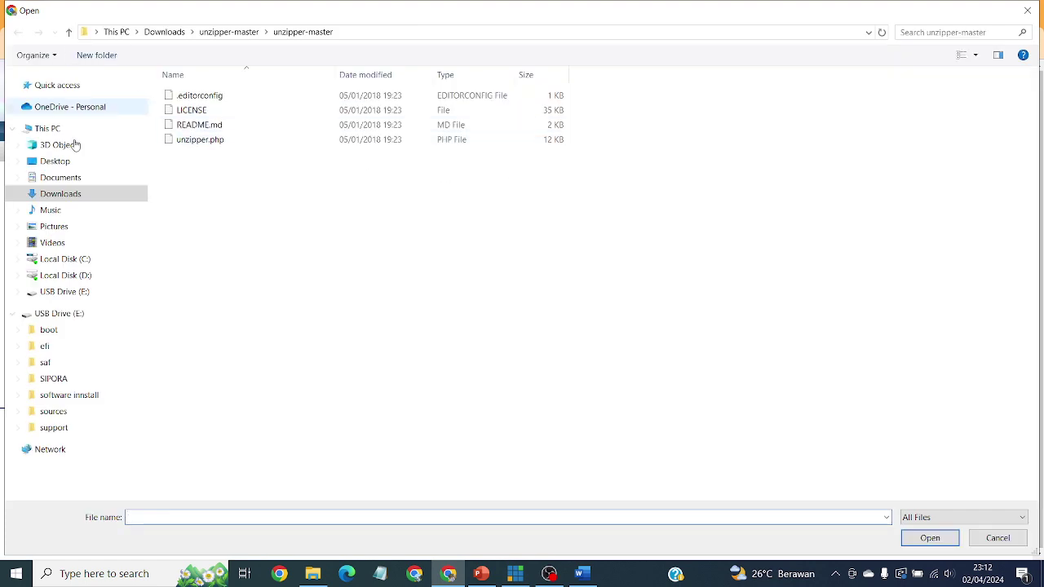
{"action": "left_click", "coordinate": [62, 384]}
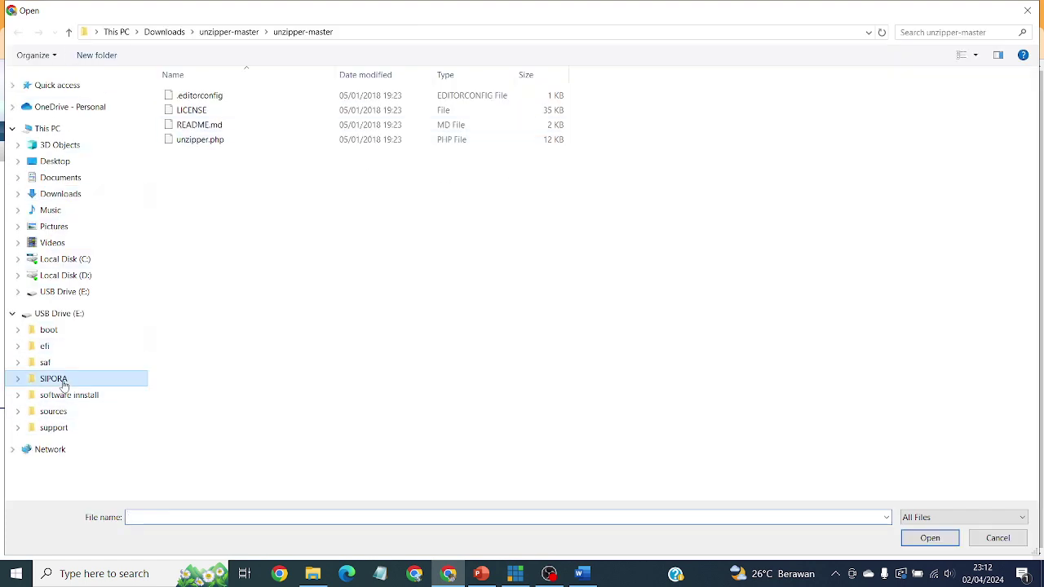
{"action": "double_click", "coordinate": [217, 97]}
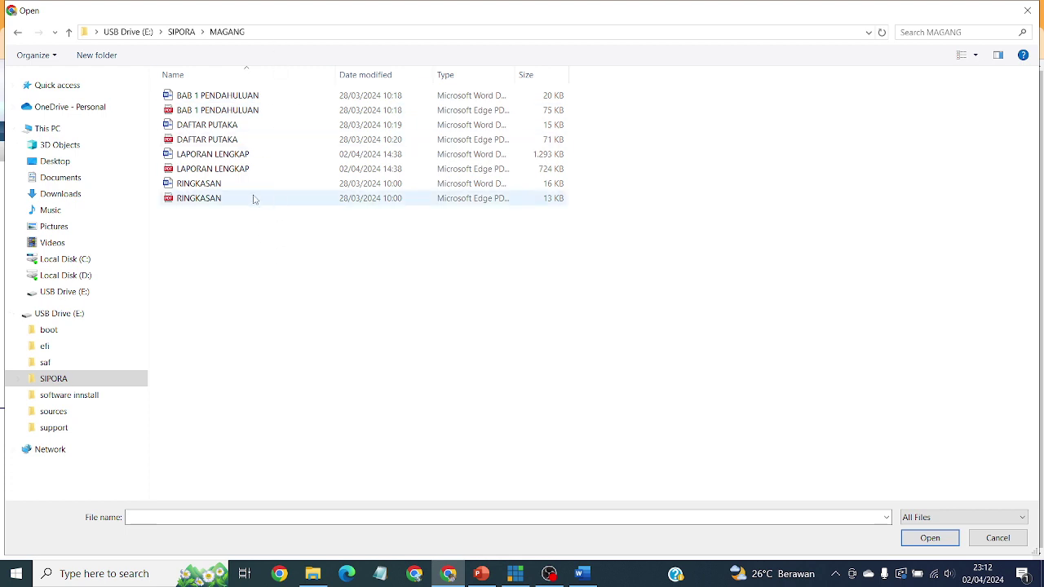
{"action": "left_click", "coordinate": [312, 198]}
{"action": "left_click", "coordinate": [930, 538]}
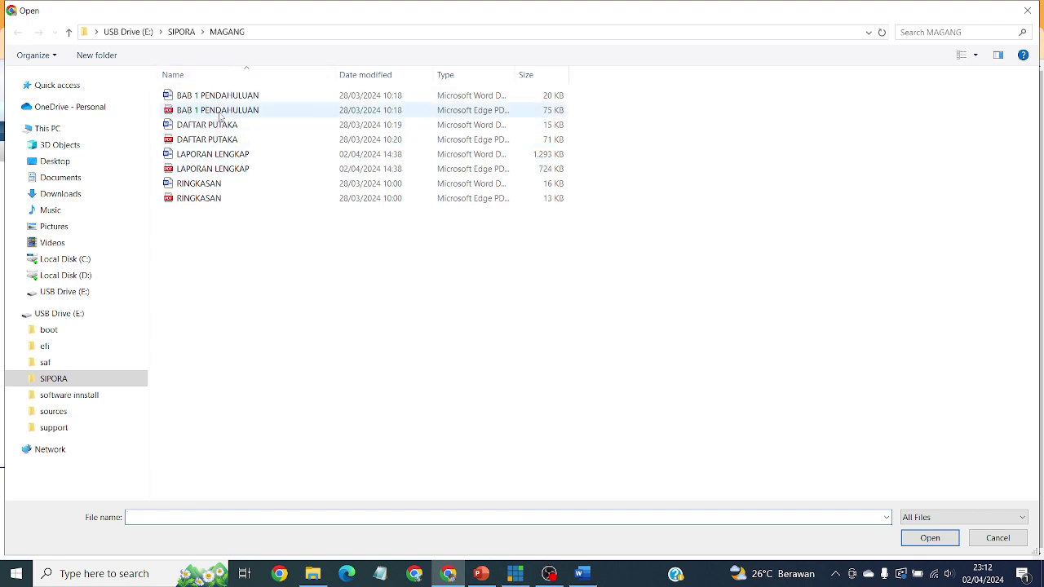
{"action": "left_click", "coordinate": [217, 109]}
{"action": "left_click", "coordinate": [930, 539]}
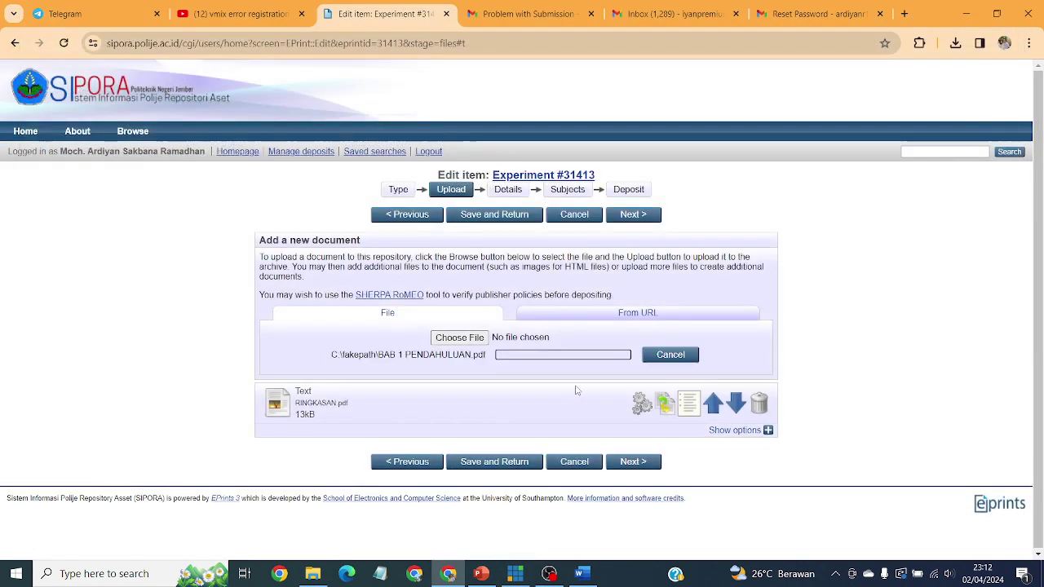
Step: Upload the DAFTAR PUTAKA and LAPORAN LENGKAP PDFs from the same MAGANG folder
{"action": "left_click", "coordinate": [461, 337]}
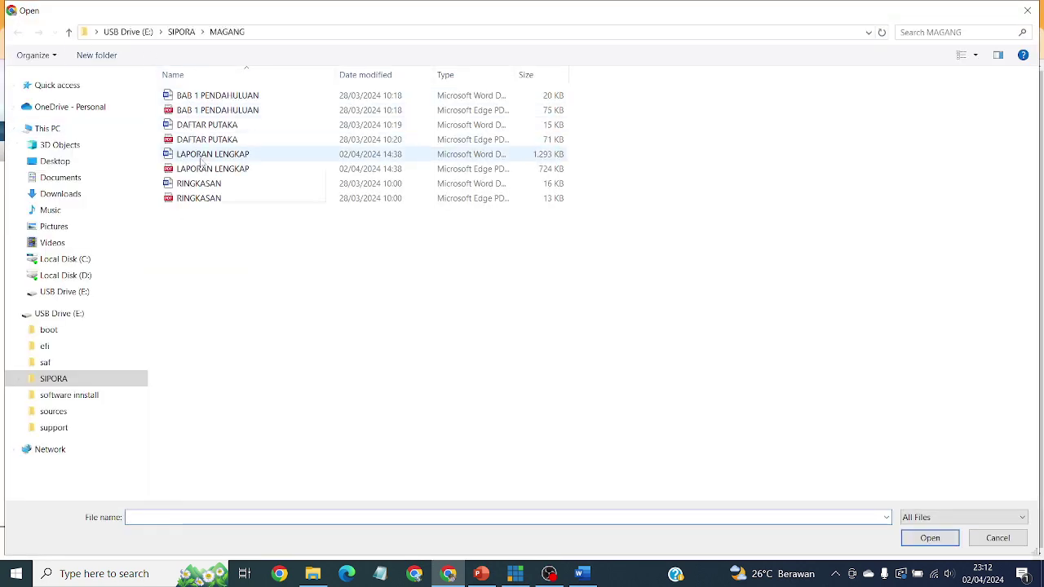
{"action": "left_click", "coordinate": [219, 141]}
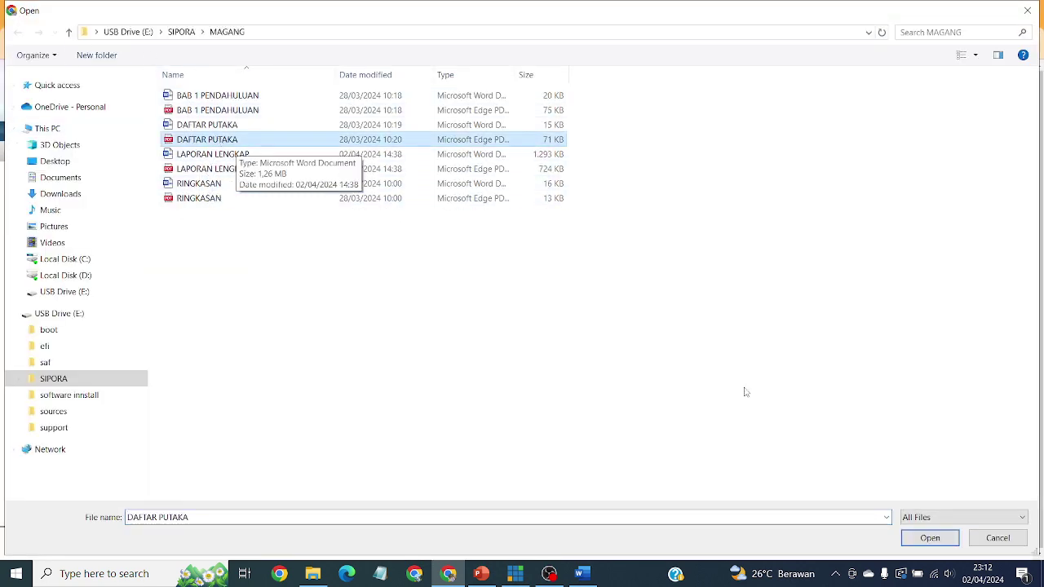
{"action": "key", "text": "Return"}
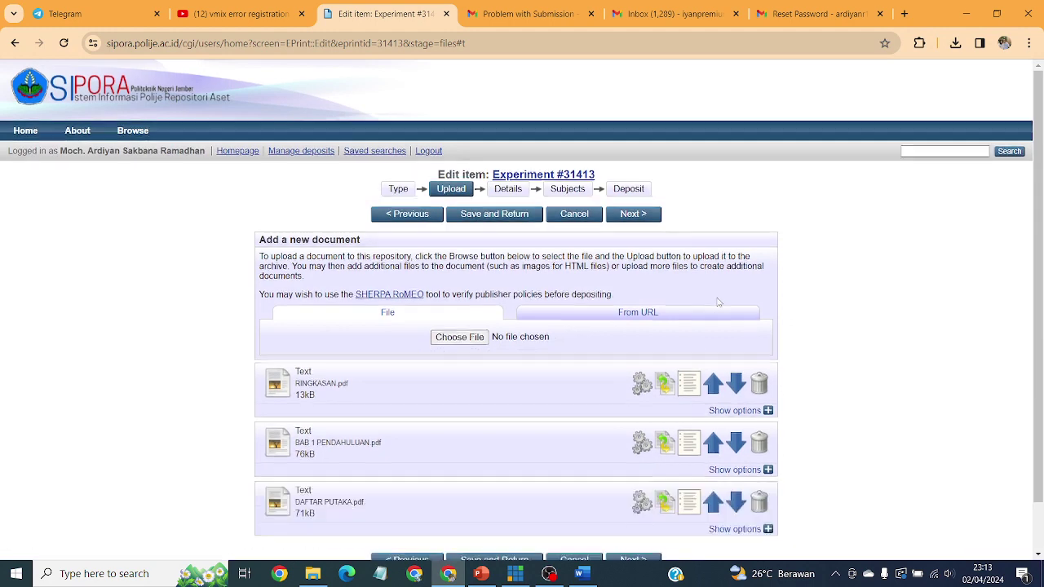
{"action": "left_click", "coordinate": [460, 336]}
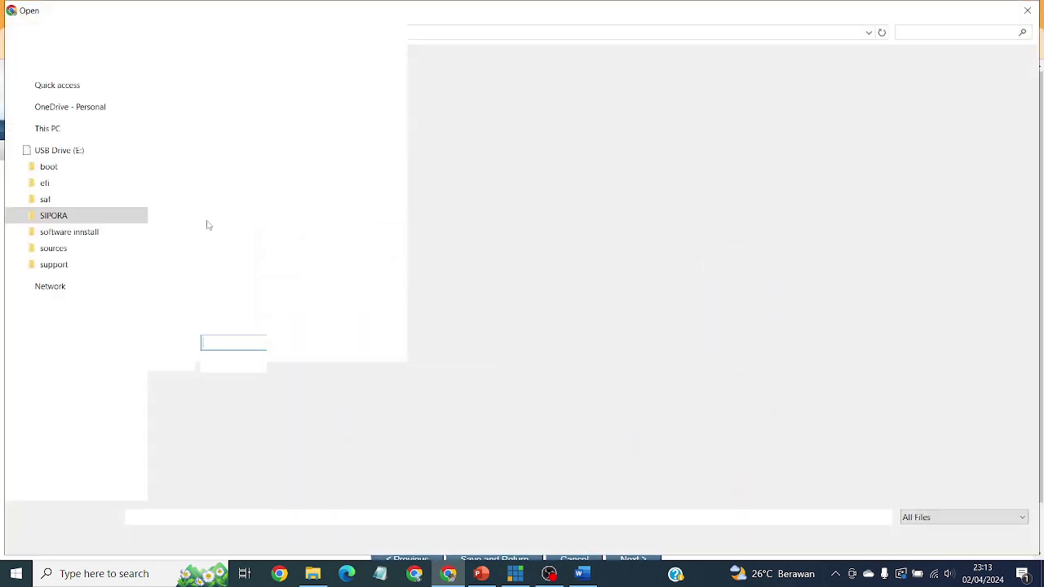
{"action": "left_click", "coordinate": [229, 169]}
{"action": "left_click", "coordinate": [944, 538]}
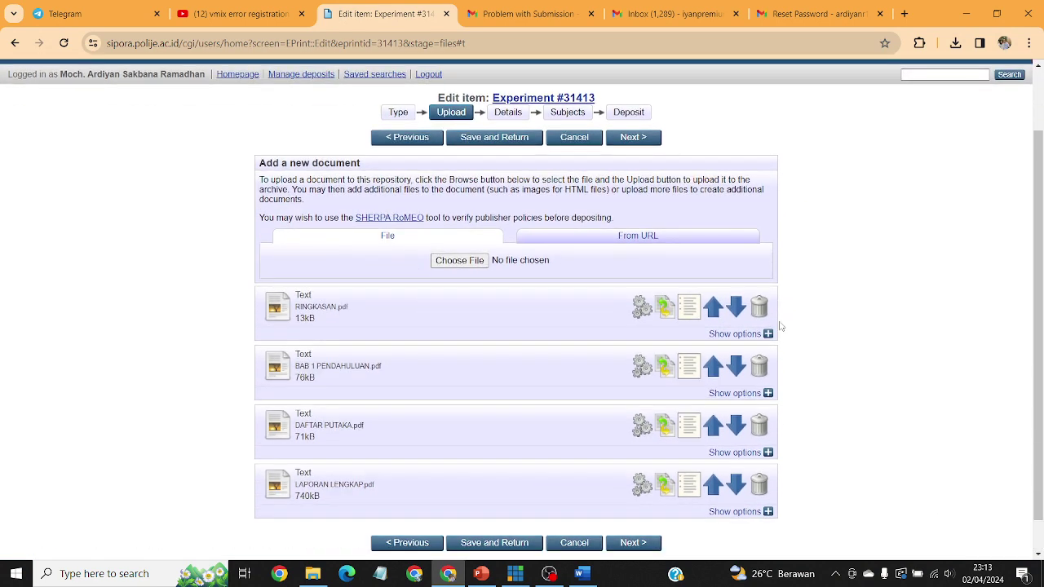
{"action": "scroll", "coordinate": [816, 294], "scroll_direction": "down", "scroll_amount": 1}
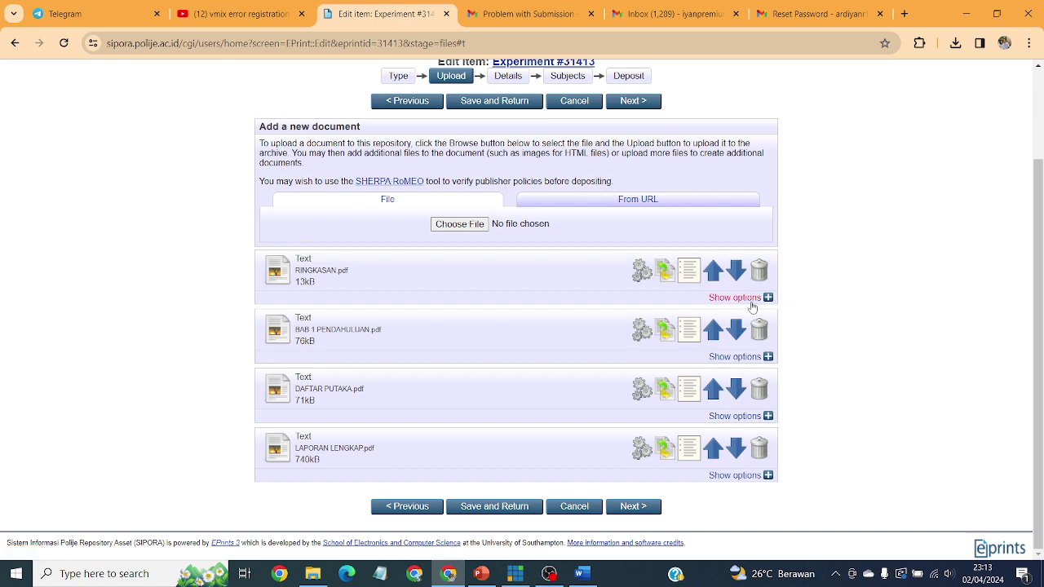
Step: Set RINGKASAN.pdf to Submitted Version, description Ringkasan, visible to Anyone, licensed CC Attribution-Share Alike 4.0
{"action": "left_click", "coordinate": [734, 298]}
{"action": "scroll", "coordinate": [494, 245], "scroll_direction": "down", "scroll_amount": 1}
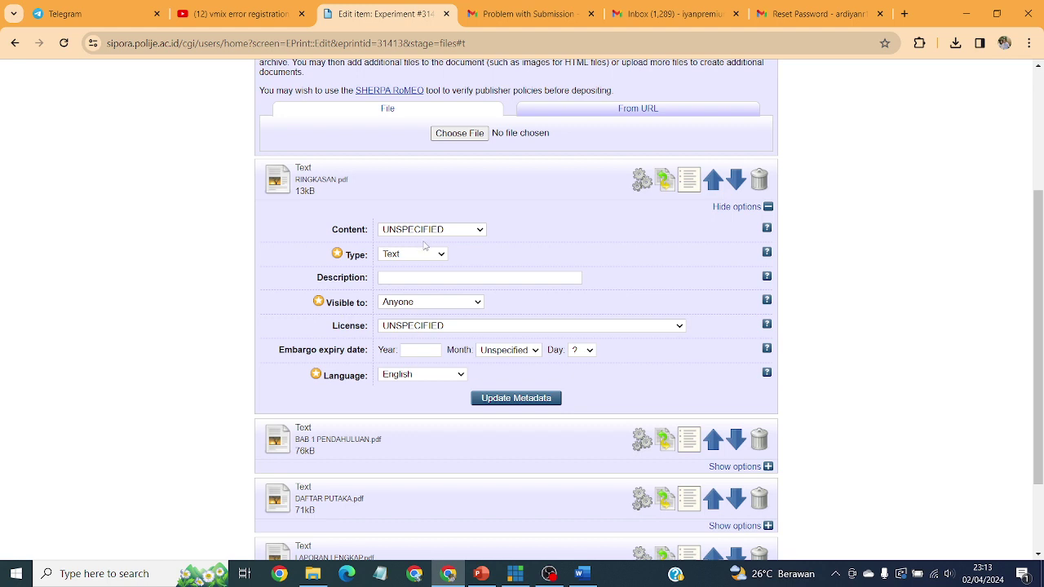
{"action": "left_click", "coordinate": [479, 232]}
{"action": "left_click", "coordinate": [486, 269]}
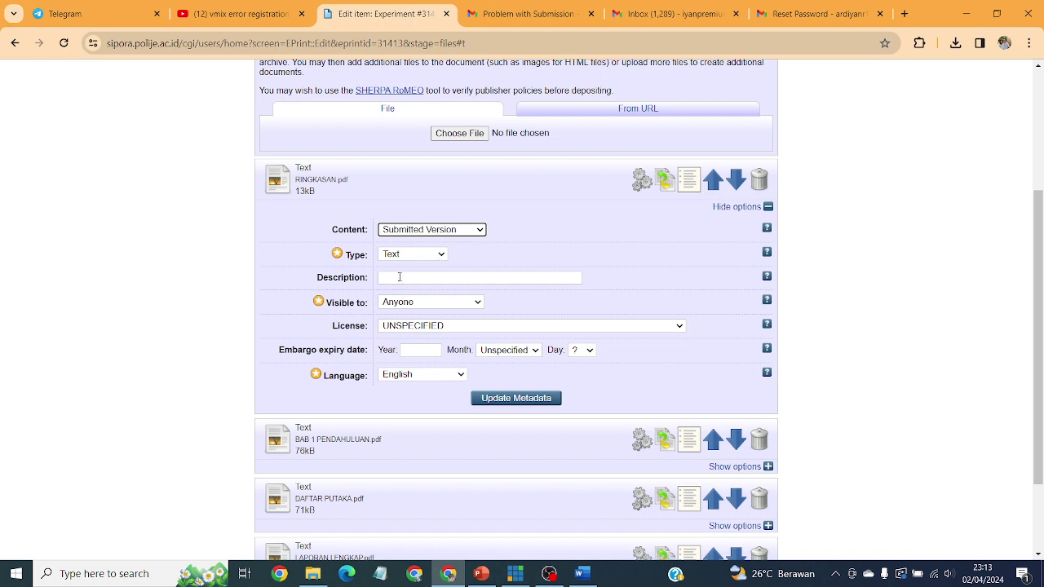
{"action": "left_click", "coordinate": [400, 277]}
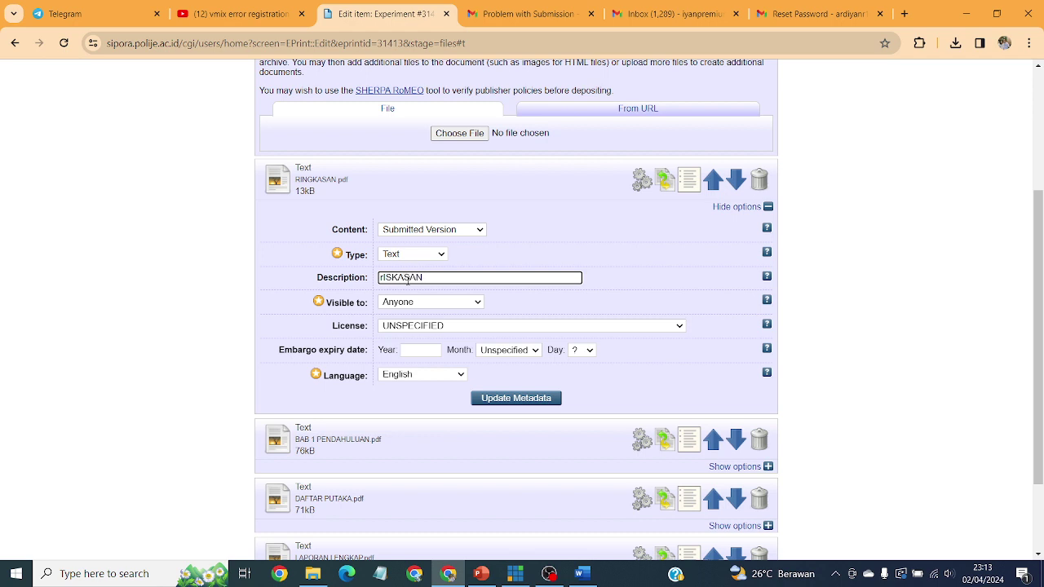
{"action": "key", "text": "BackSpace"}
{"action": "key", "text": "BackSpace"}
{"action": "key", "text": "BackSpace"}
{"action": "key", "text": "BackSpace"}
{"action": "key", "text": "BackSpace"}
{"action": "key", "text": "BackSpace"}
{"action": "key", "text": "BackSpace"}
{"action": "left_click", "coordinate": [435, 306]}
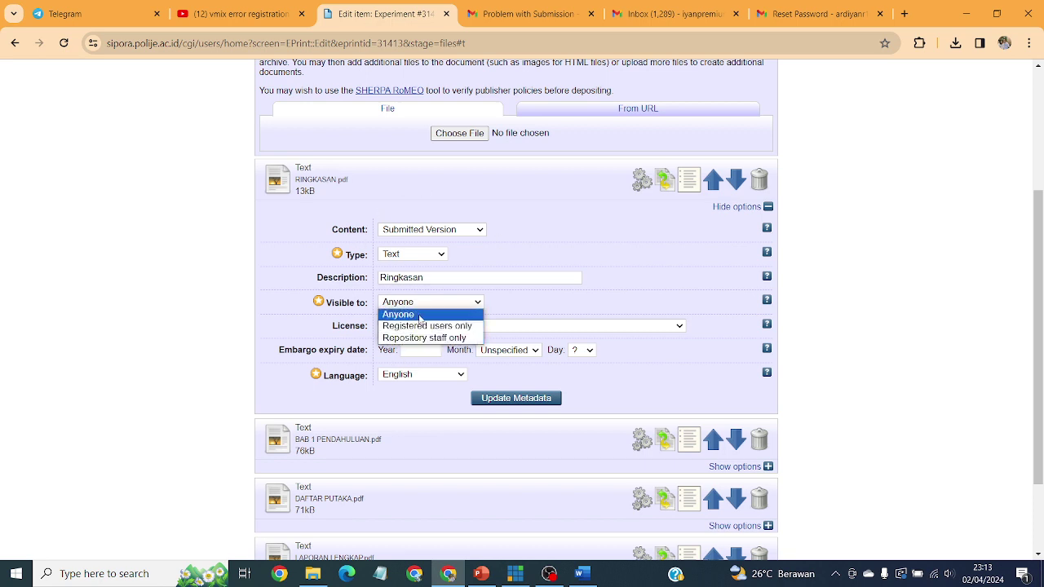
{"action": "left_click", "coordinate": [421, 317]}
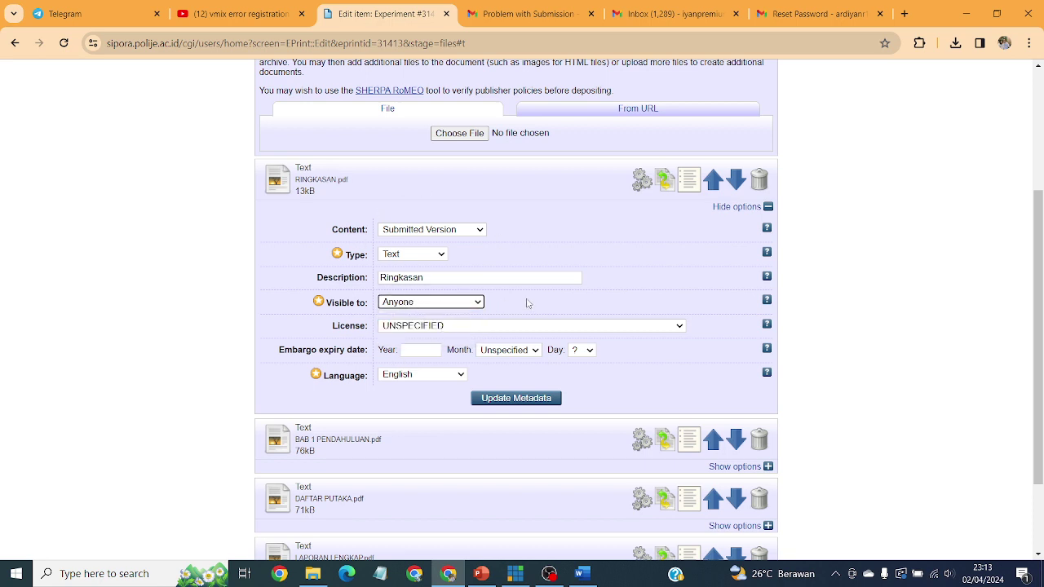
{"action": "left_click", "coordinate": [453, 328]}
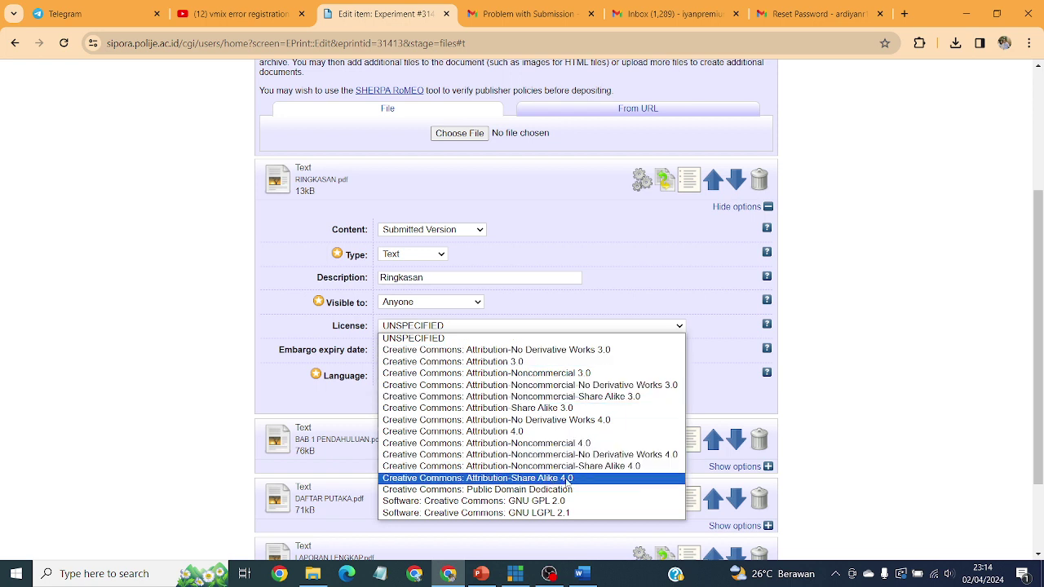
{"action": "left_click", "coordinate": [577, 479]}
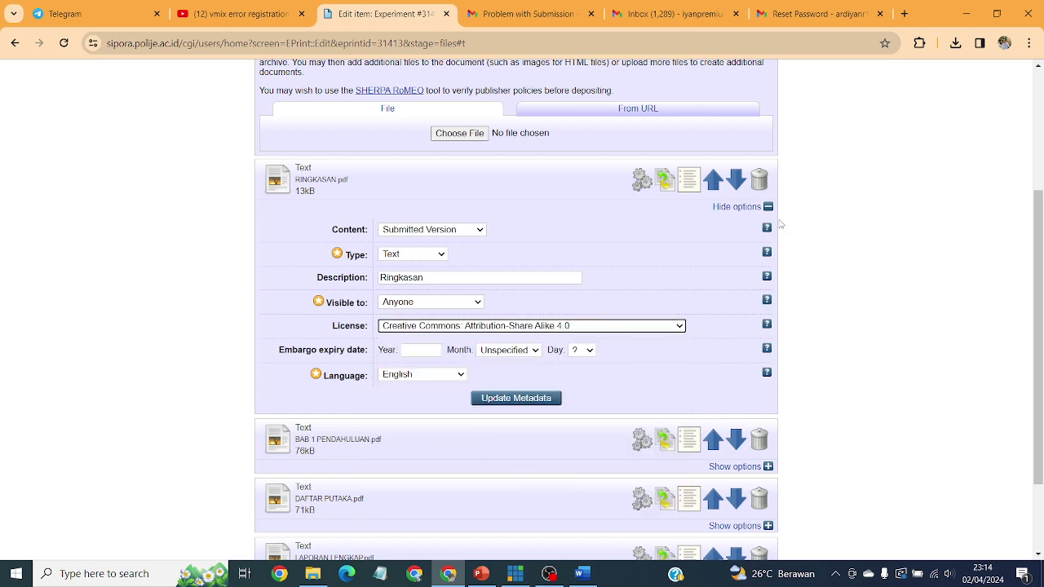
{"action": "scroll", "coordinate": [701, 310], "scroll_direction": "down", "scroll_amount": 3}
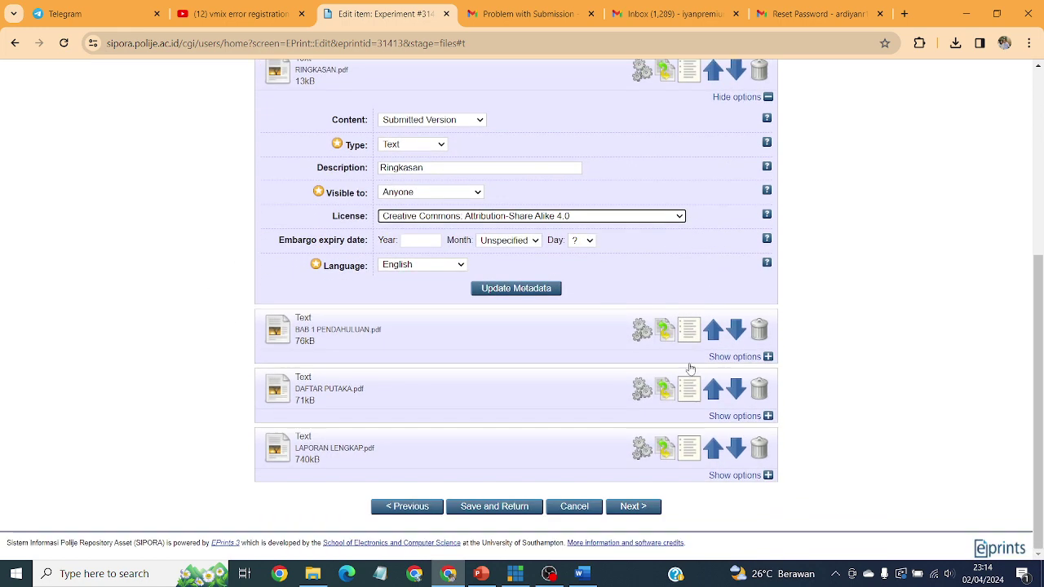
Step: Give BAB 1 PENDAHULUAN.pdf Submitted Version content, description Bab 1 Pendahuluan, and CC Attribution-Share Alike 4.0 licence
{"action": "left_click", "coordinate": [737, 356]}
{"action": "scroll", "coordinate": [576, 275], "scroll_direction": "down", "scroll_amount": 1}
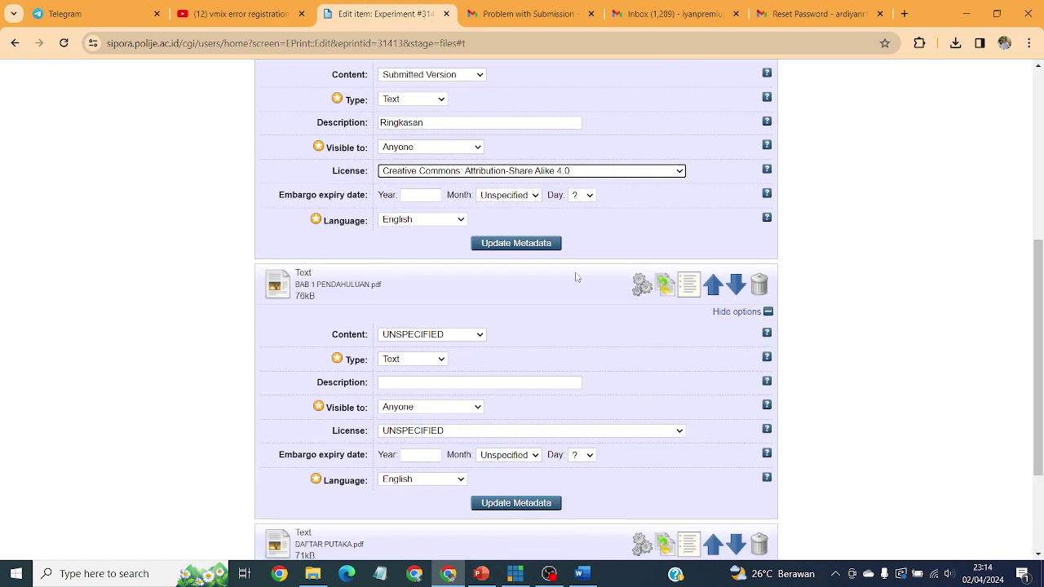
{"action": "left_click", "coordinate": [465, 334]}
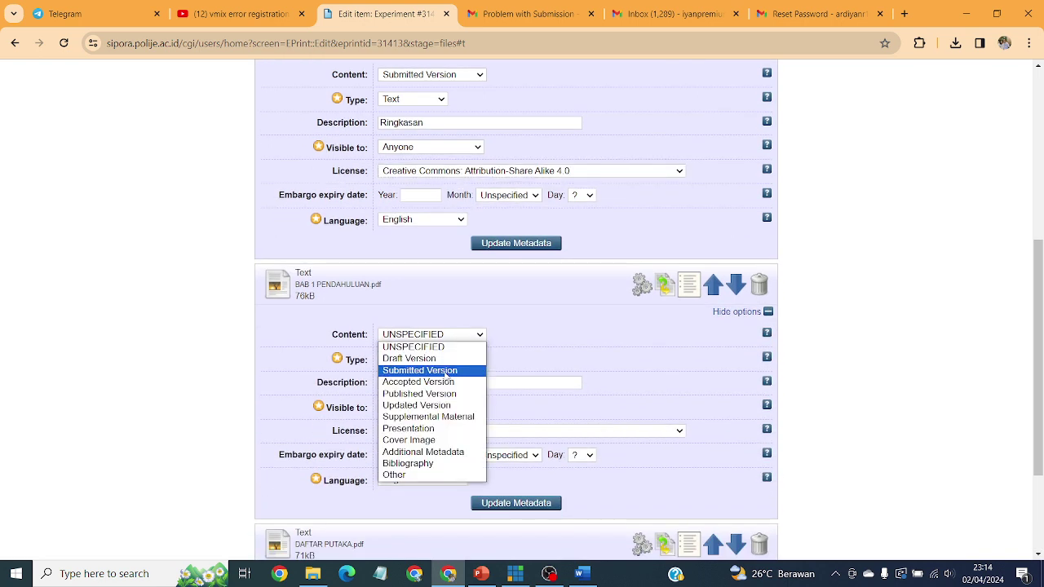
{"action": "left_click", "coordinate": [446, 372]}
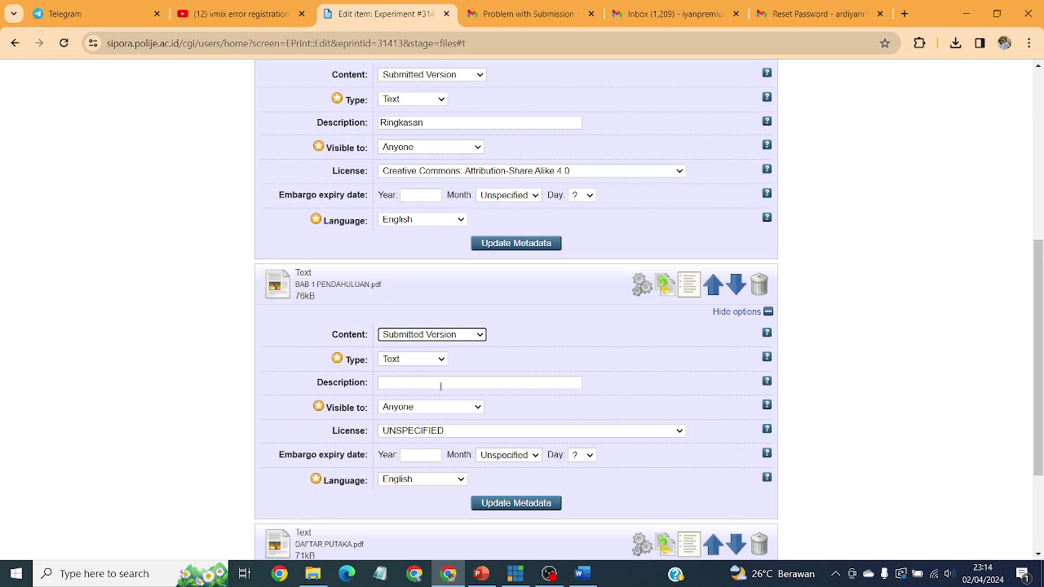
{"action": "left_click", "coordinate": [434, 383]}
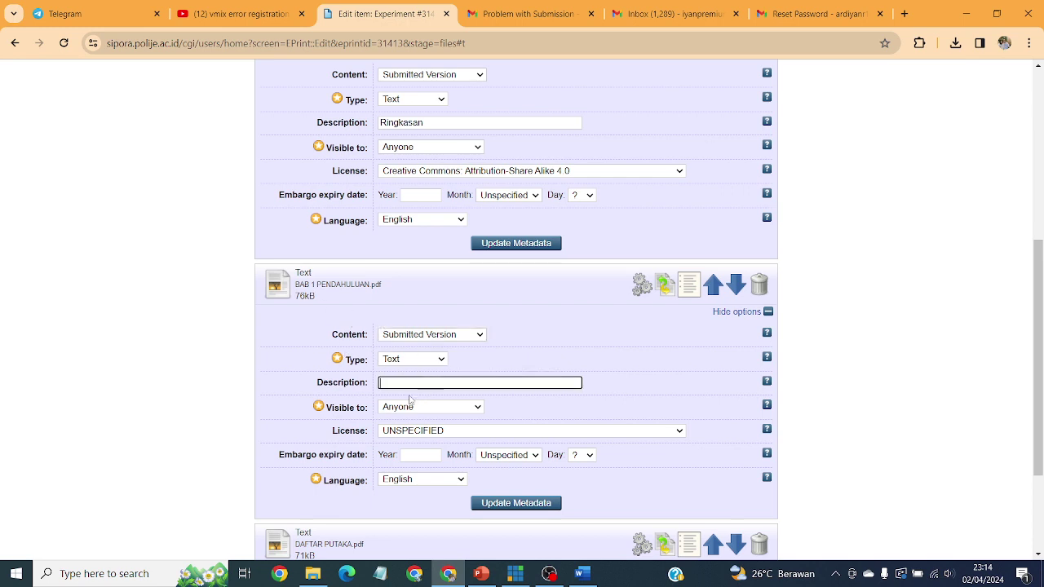
{"action": "type", "text": "Bab 1 Pendahuluan"}
{"action": "left_click", "coordinate": [446, 433]}
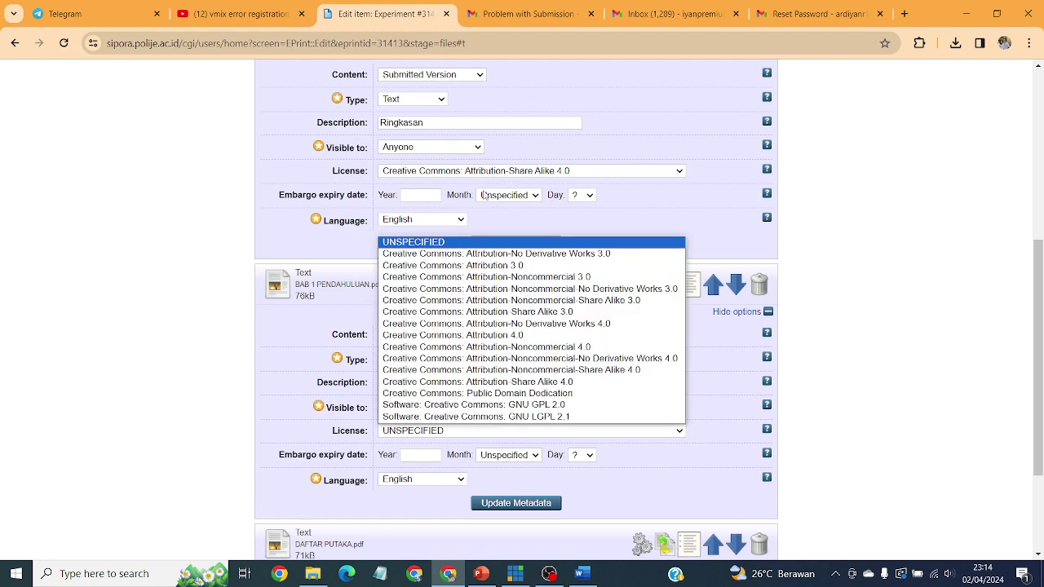
{"action": "left_click", "coordinate": [531, 382]}
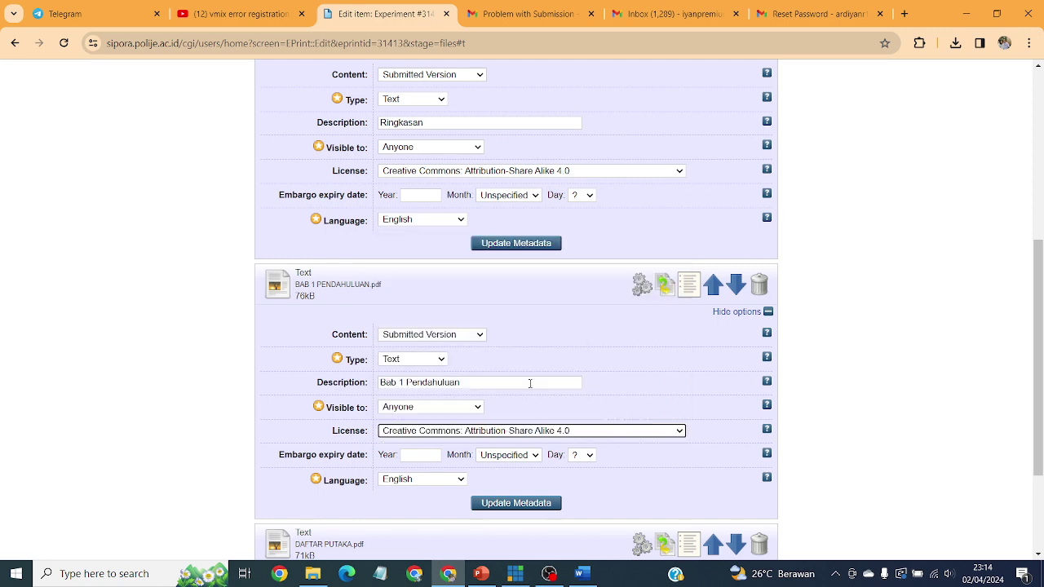
{"action": "scroll", "coordinate": [714, 398], "scroll_direction": "down", "scroll_amount": 4}
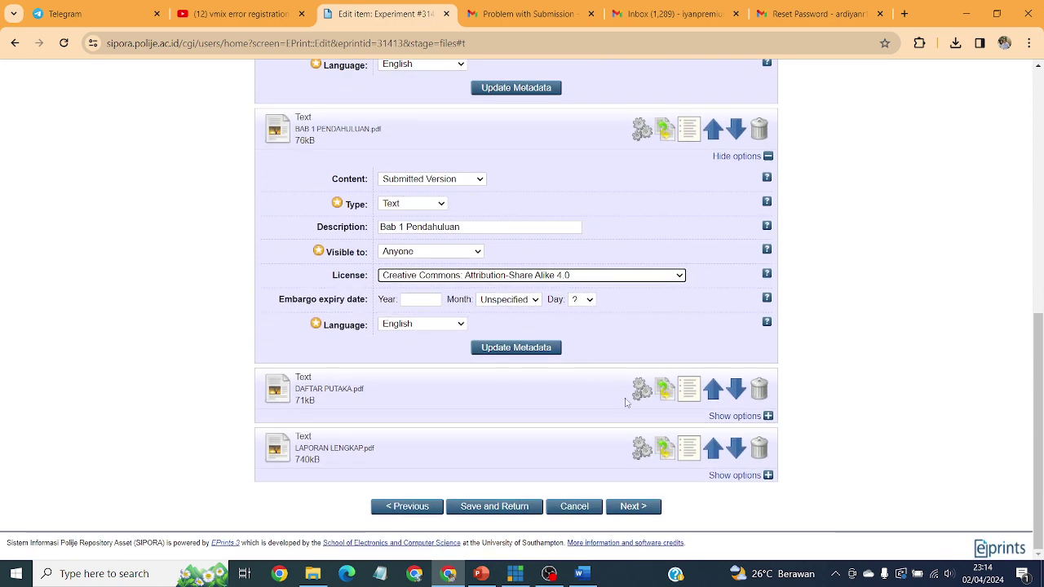
{"action": "left_click", "coordinate": [734, 416]}
Step: Give DAFTAR PUTAKA.pdf Submitted Version, description Daftar Pustaka, Anyone visibility and CC Attribution-Share Alike 4.0 licence
{"action": "scroll", "coordinate": [433, 350], "scroll_direction": "down", "scroll_amount": 2}
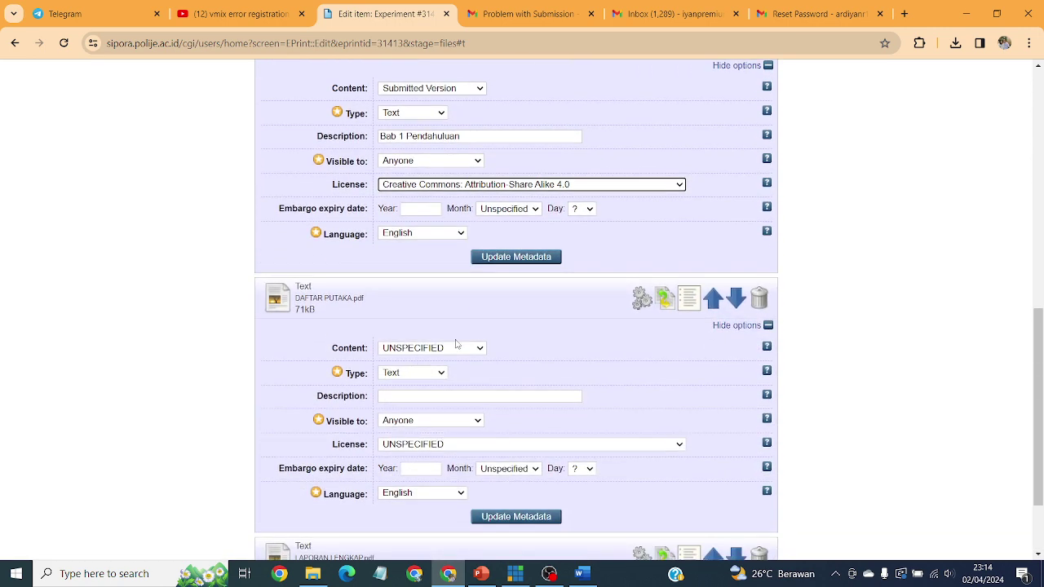
{"action": "left_click", "coordinate": [458, 348]}
{"action": "left_click", "coordinate": [439, 382]}
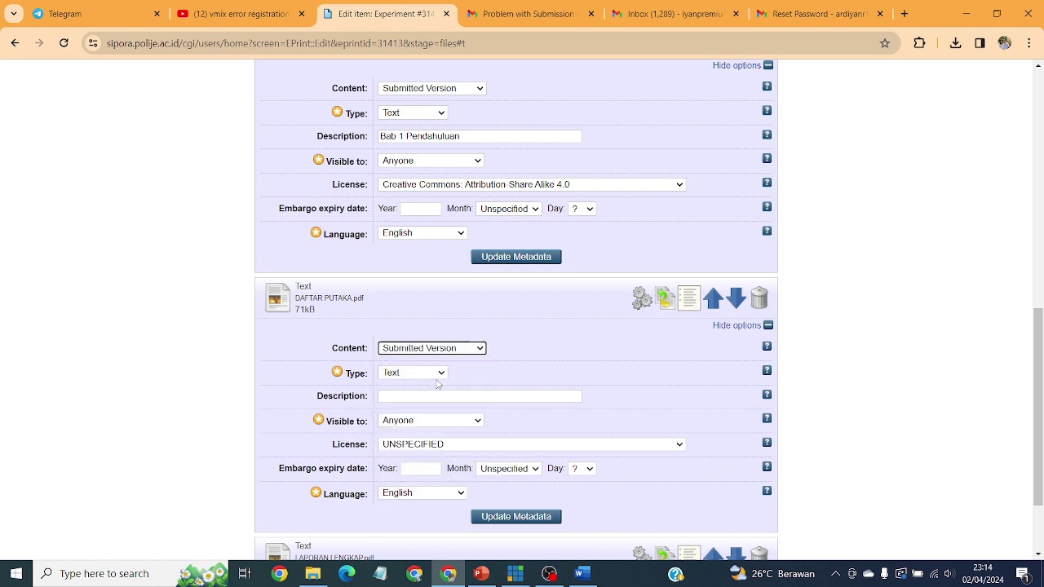
{"action": "left_click", "coordinate": [416, 396]}
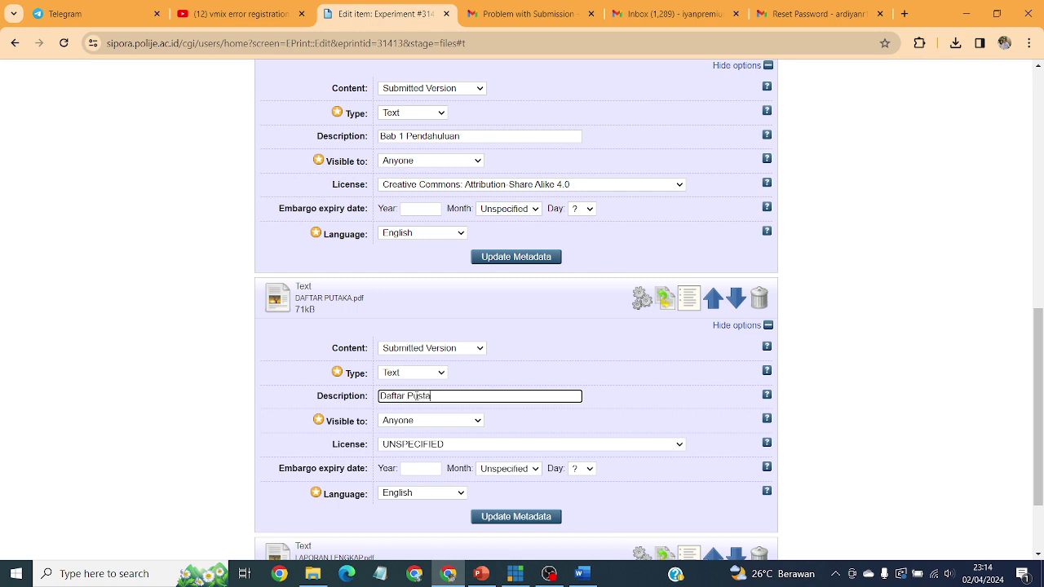
{"action": "scroll", "coordinate": [414, 396], "scroll_direction": "down", "scroll_amount": 1}
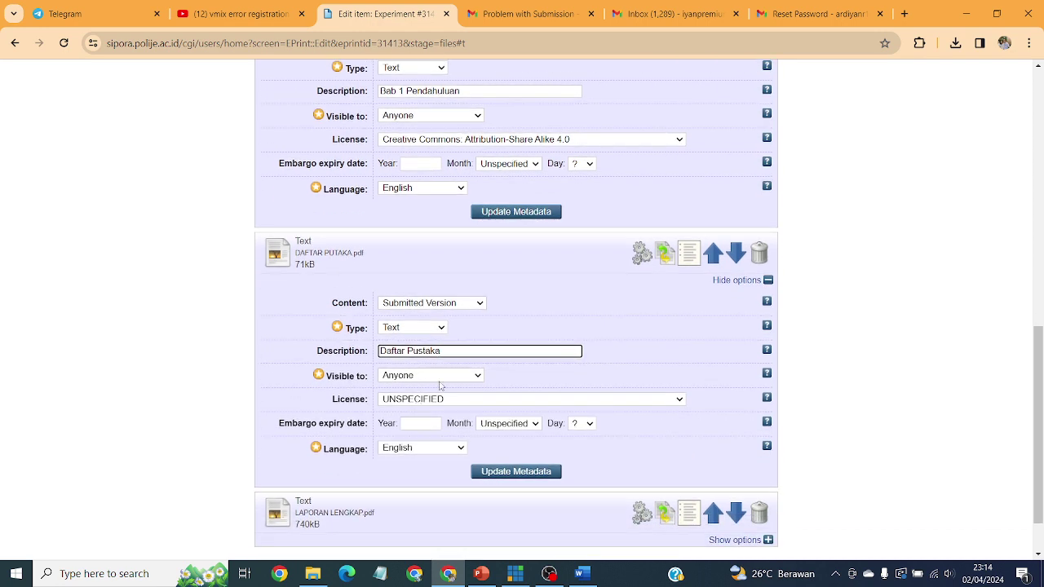
{"action": "left_click", "coordinate": [465, 377]}
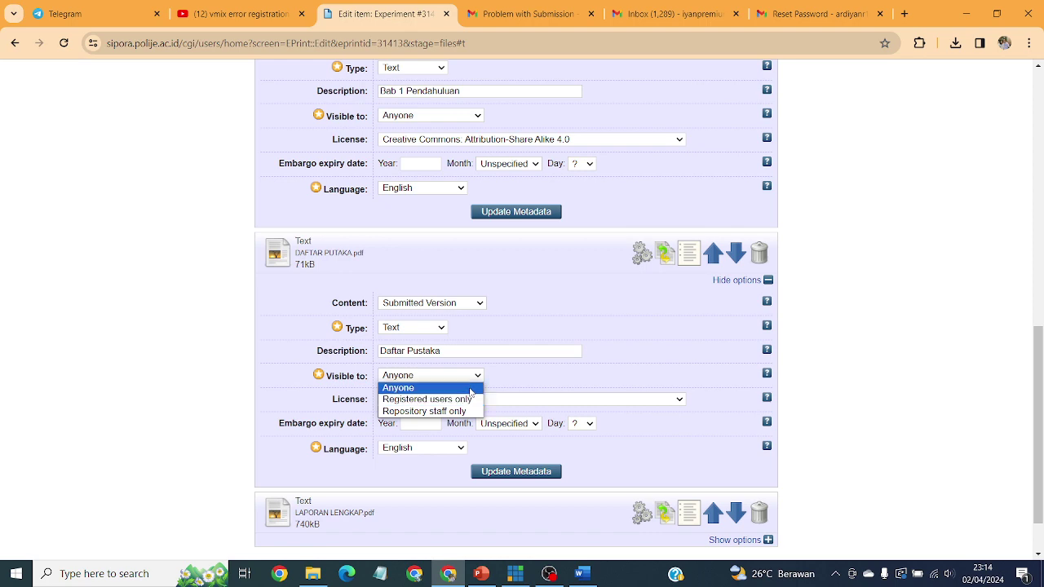
{"action": "left_click", "coordinate": [562, 402]}
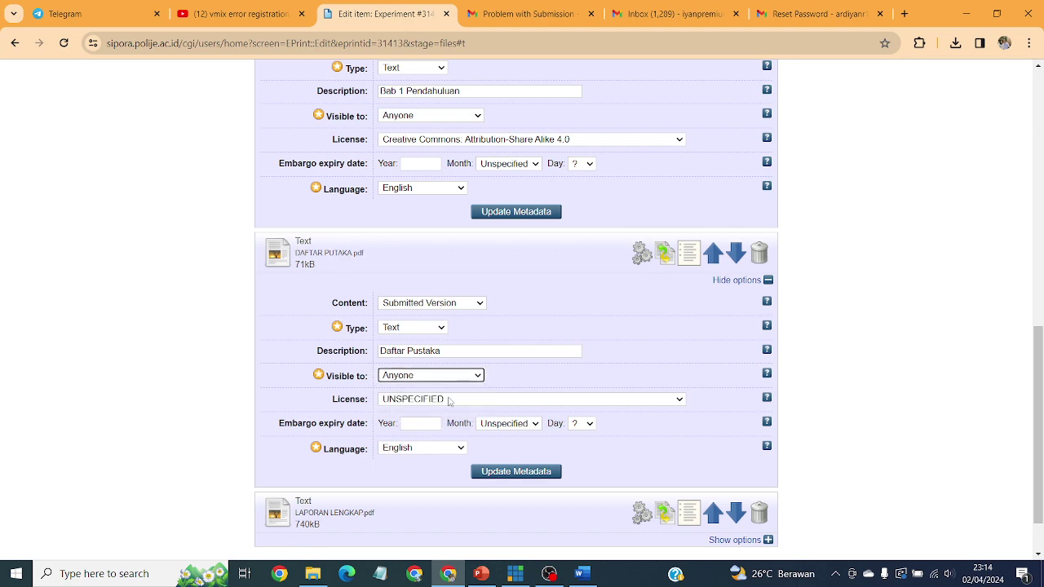
{"action": "left_click", "coordinate": [448, 400]}
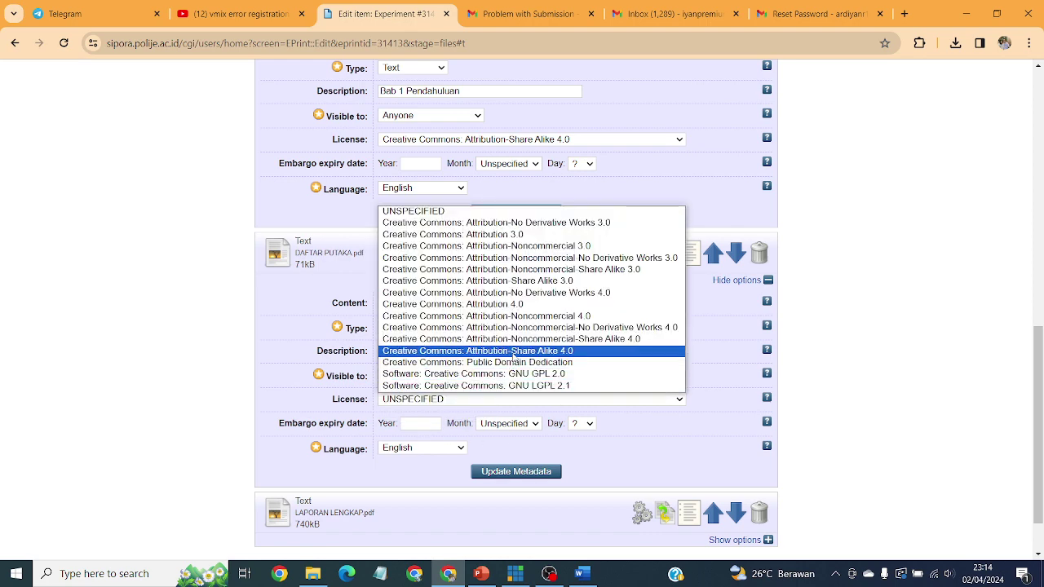
{"action": "left_click", "coordinate": [514, 351]}
{"action": "scroll", "coordinate": [590, 368], "scroll_direction": "down", "scroll_amount": 3}
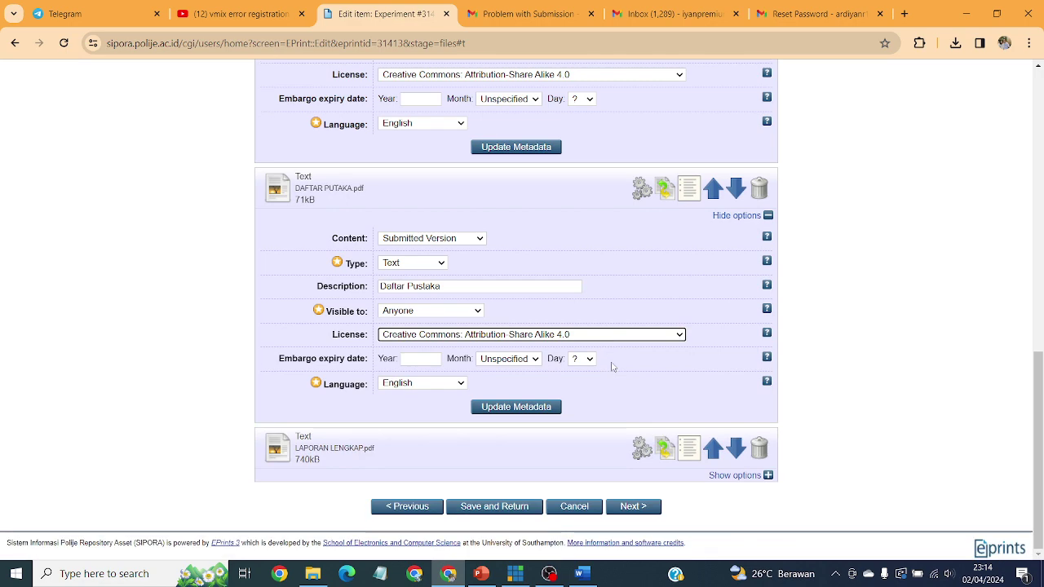
{"action": "left_click", "coordinate": [735, 475]}
{"action": "scroll", "coordinate": [575, 380], "scroll_direction": "down", "scroll_amount": 5}
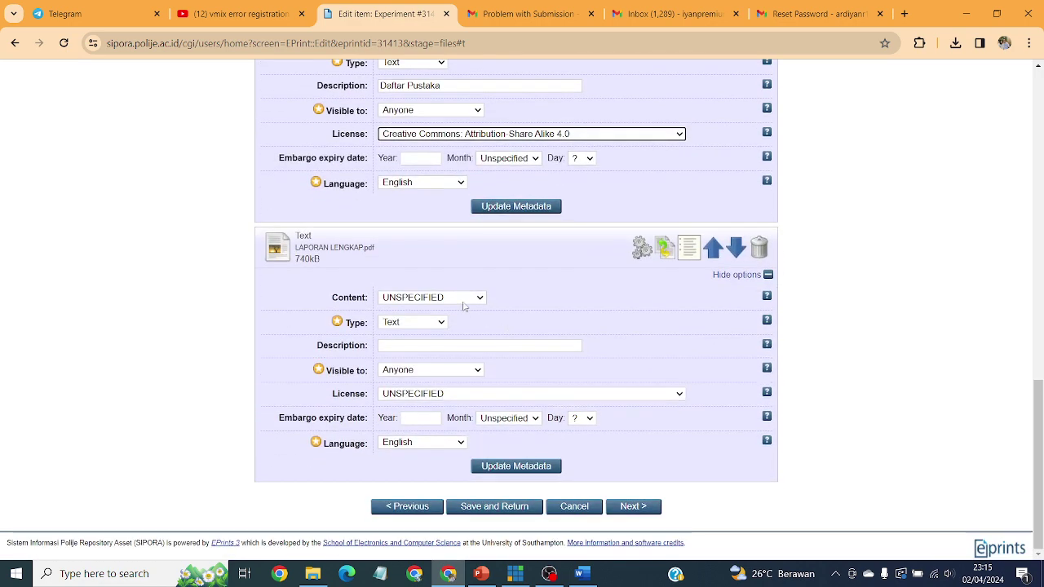
Step: Set LAPORAN LENGKAP.pdf to Submitted Version, description Laporan Lengkap, visible to registered users only
{"action": "left_click", "coordinate": [464, 298]}
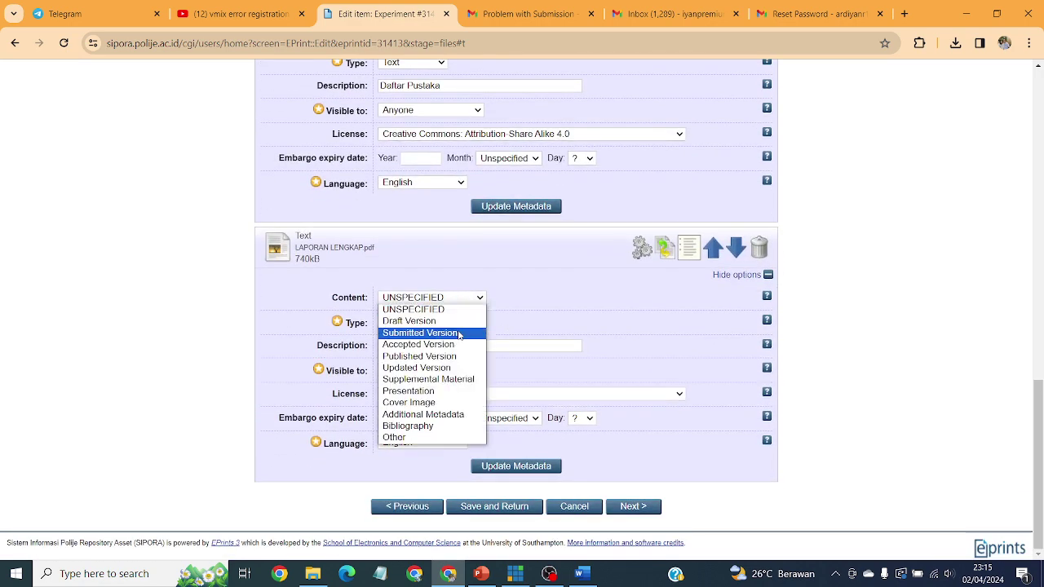
{"action": "left_click", "coordinate": [539, 253]}
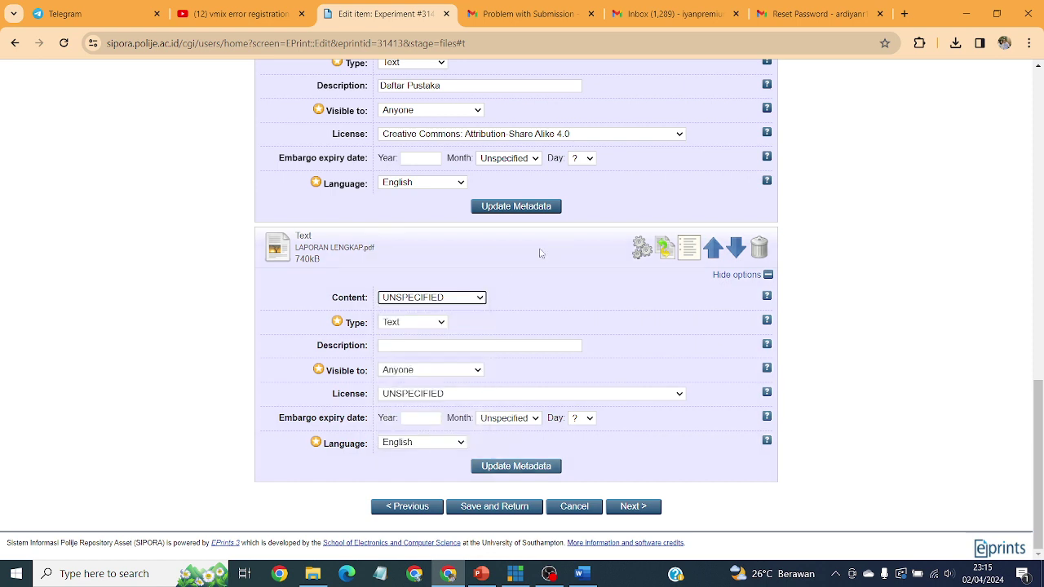
{"action": "left_click", "coordinate": [481, 298]}
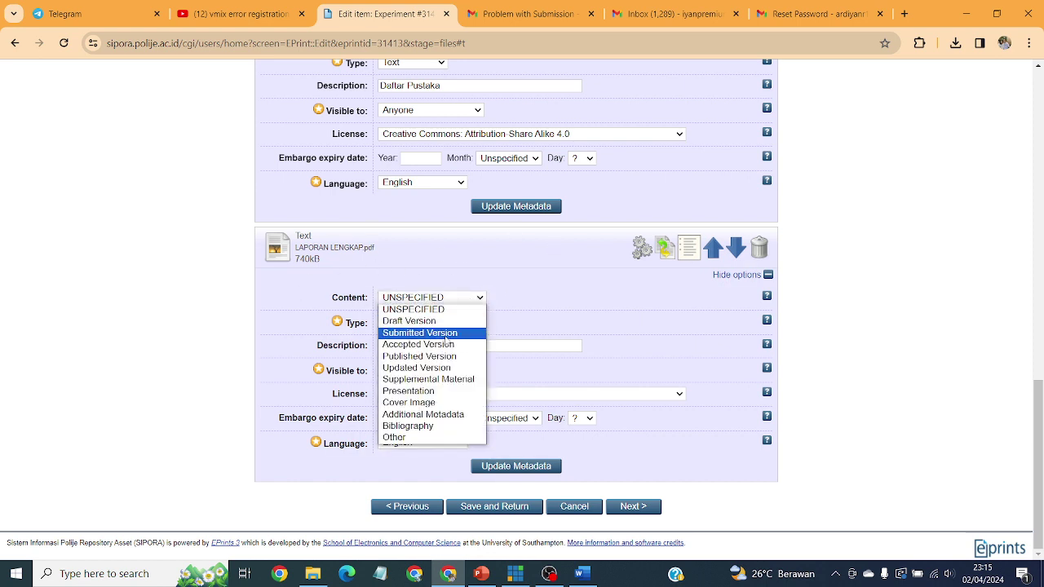
{"action": "left_click", "coordinate": [440, 333]}
{"action": "left_click", "coordinate": [421, 345]}
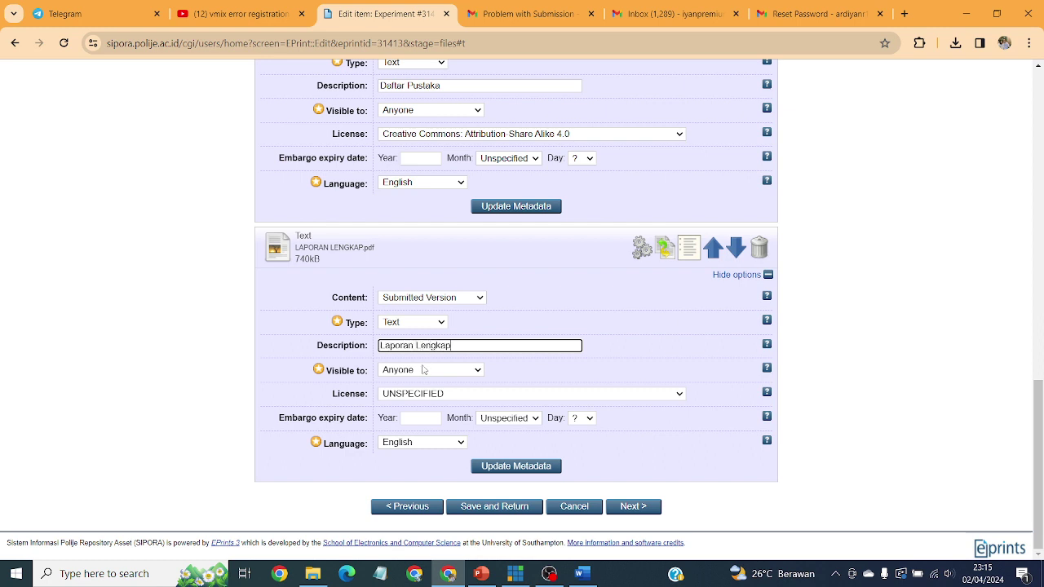
{"action": "left_click", "coordinate": [426, 372]}
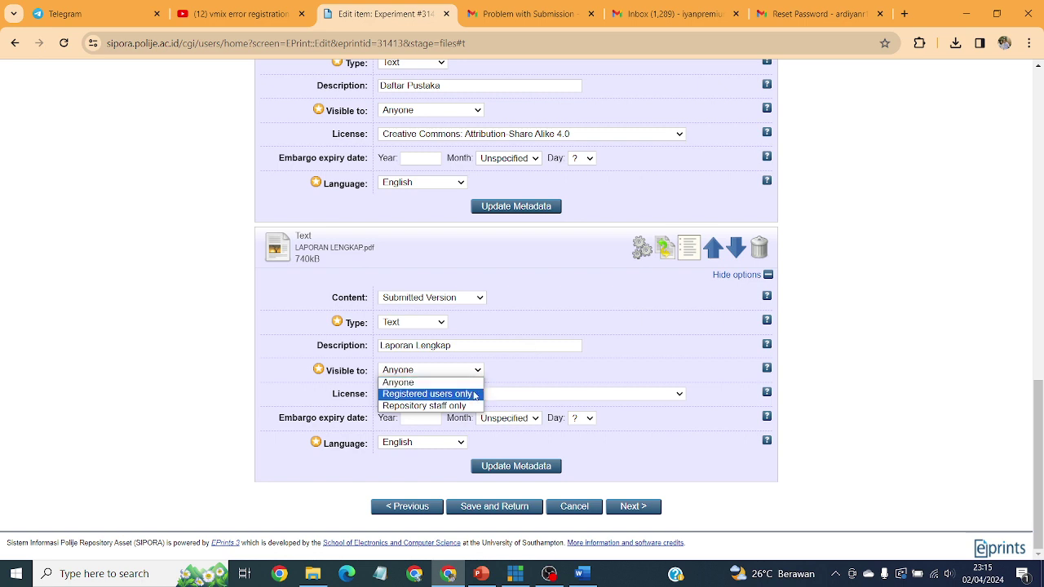
{"action": "left_click", "coordinate": [475, 394]}
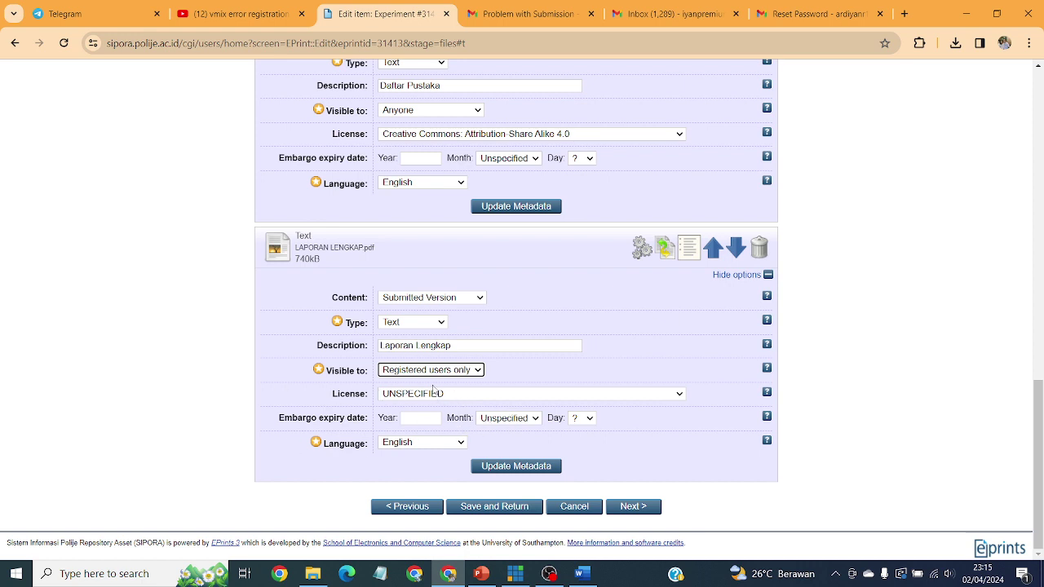
Step: Advance from the file uploads to the Details stage of the deposit
{"action": "scroll", "coordinate": [552, 371], "scroll_direction": "up", "scroll_amount": 10}
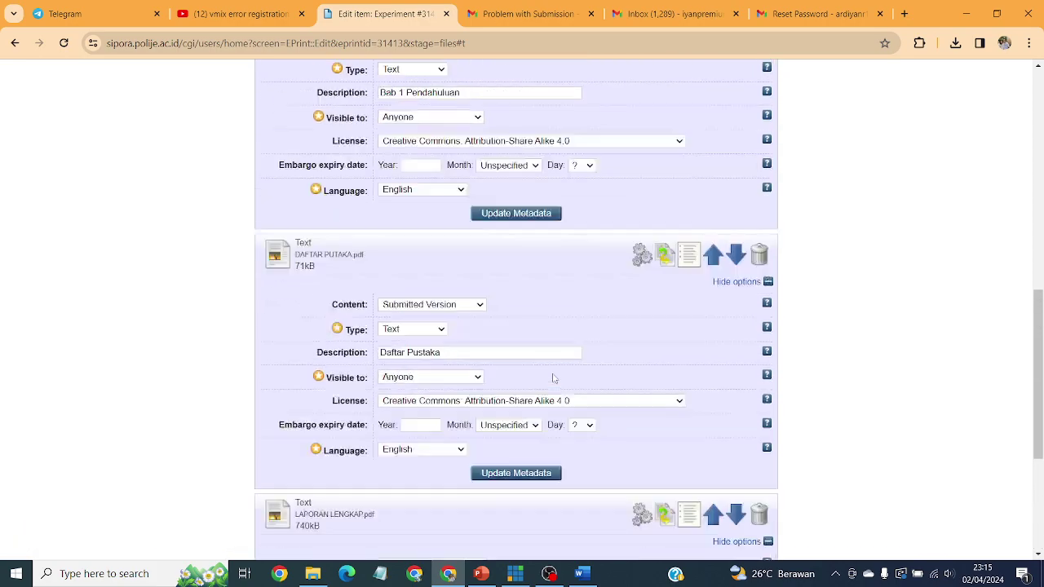
{"action": "scroll", "coordinate": [556, 387], "scroll_direction": "up", "scroll_amount": 3}
{"action": "scroll", "coordinate": [556, 387], "scroll_direction": "down", "scroll_amount": 9}
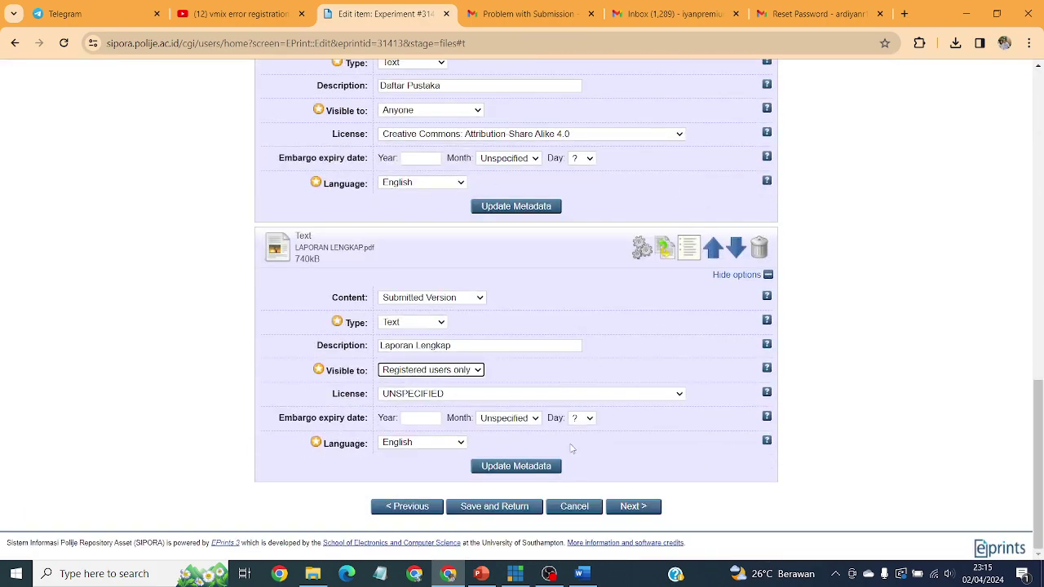
{"action": "left_click", "coordinate": [633, 507]}
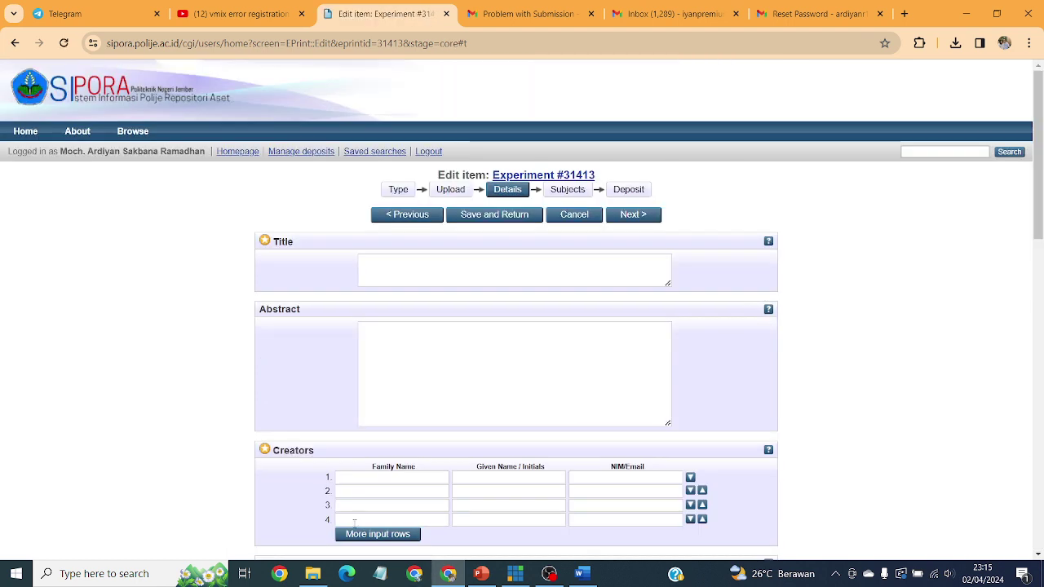
{"action": "left_click", "coordinate": [398, 256]}
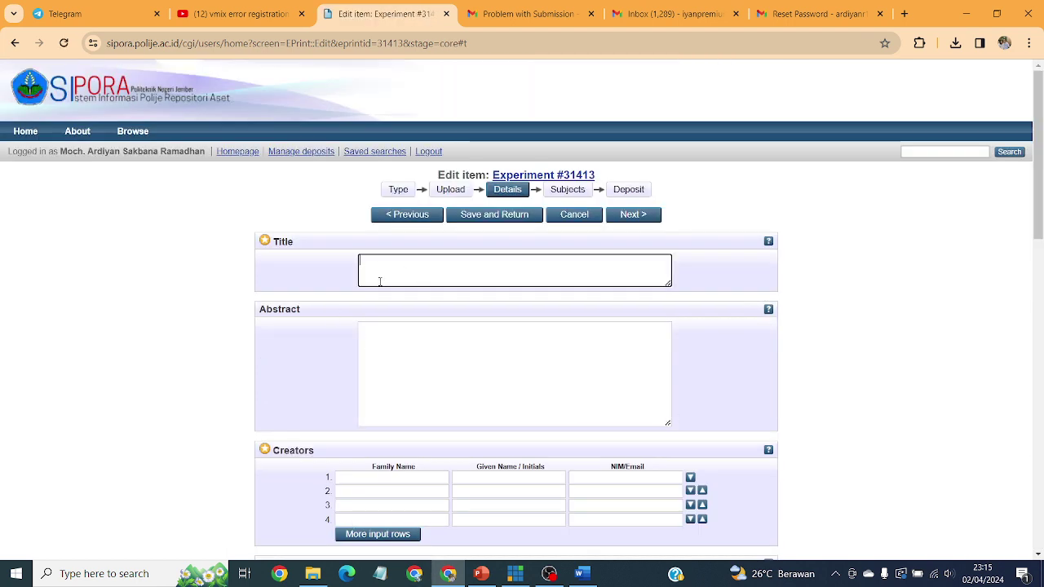
Step: Convert the Word report's cover title to Capitalize Each Word case
{"action": "left_click", "coordinate": [580, 573]}
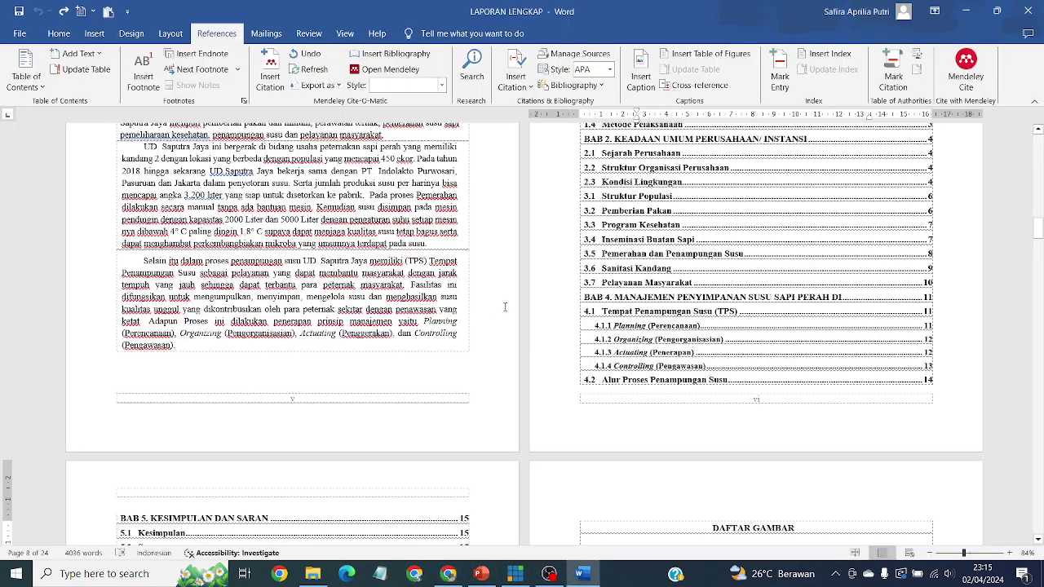
{"action": "scroll", "coordinate": [506, 306], "scroll_direction": "up", "scroll_amount": 6}
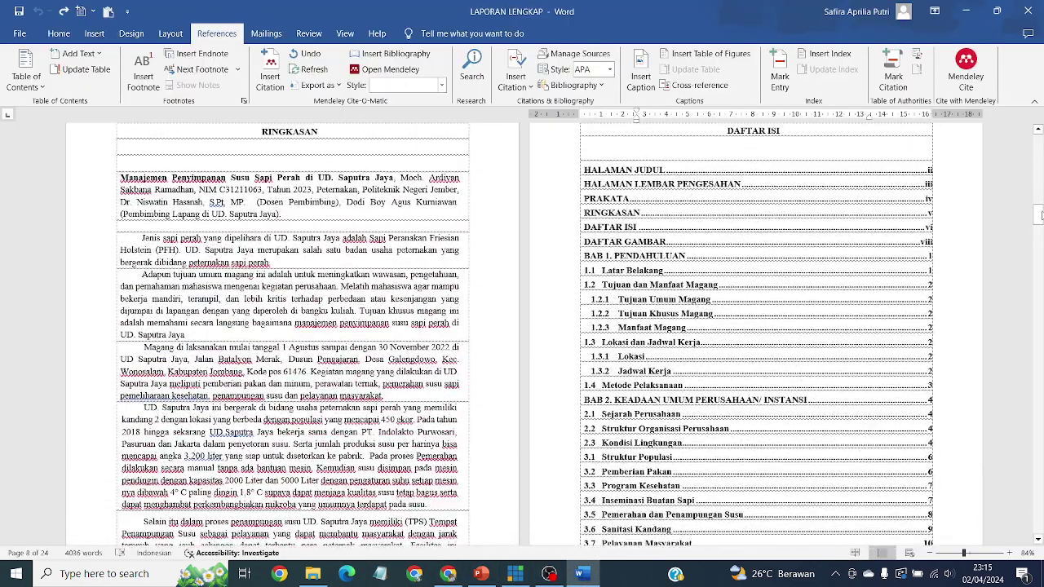
{"action": "left_click_drag", "start_coordinate": [1040, 214], "coordinate": [1038, 143]}
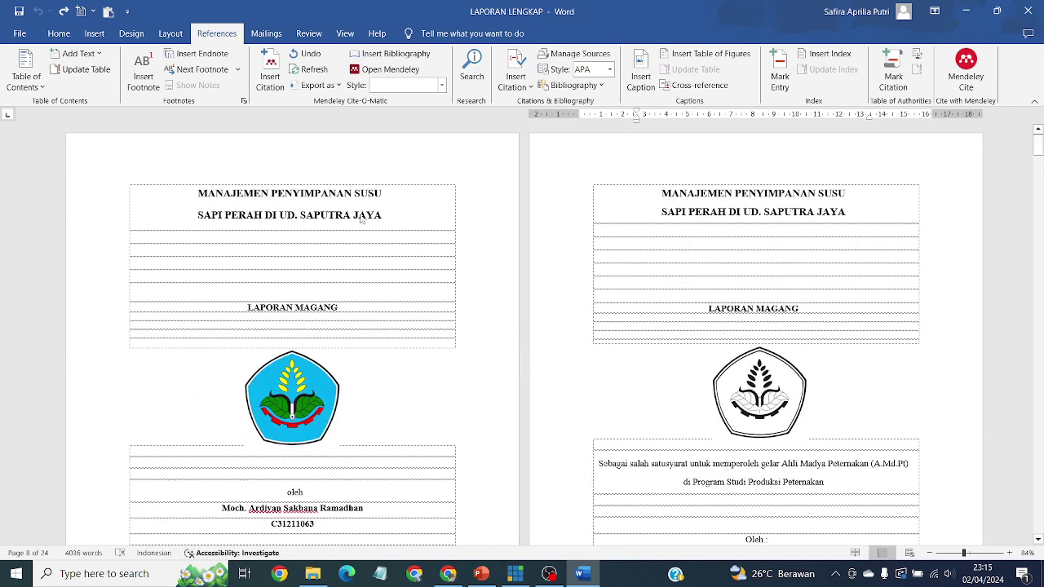
{"action": "left_click", "coordinate": [389, 221]}
{"action": "left_click", "coordinate": [217, 195], "text": "shift"}
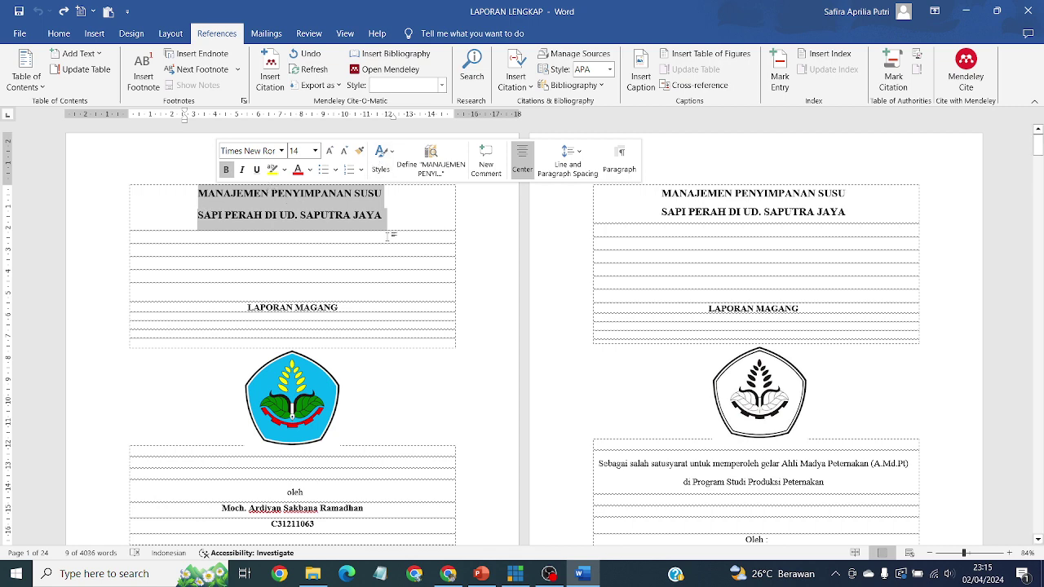
{"action": "left_click", "coordinate": [58, 33]}
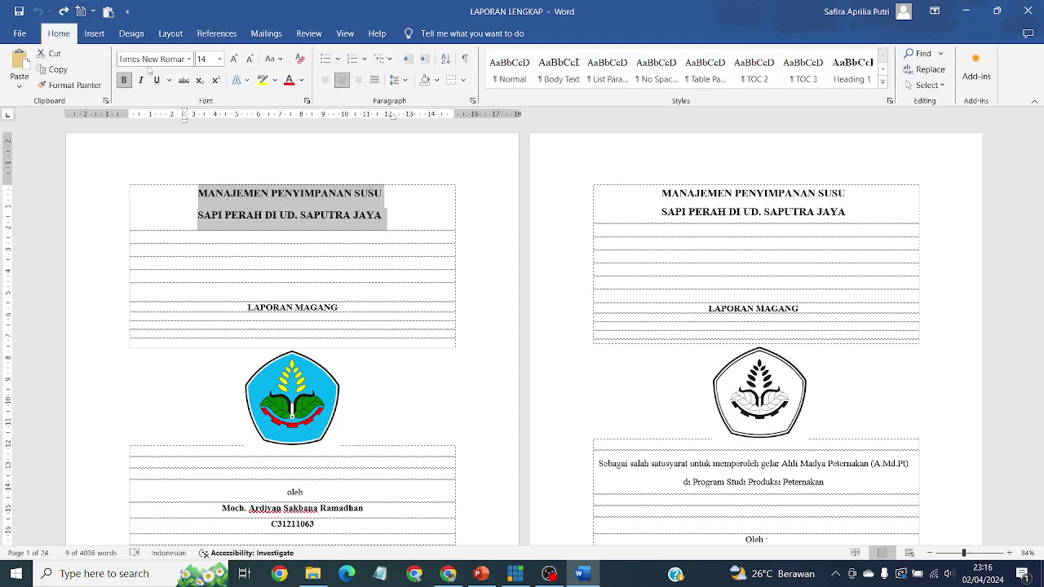
{"action": "left_click", "coordinate": [278, 60]}
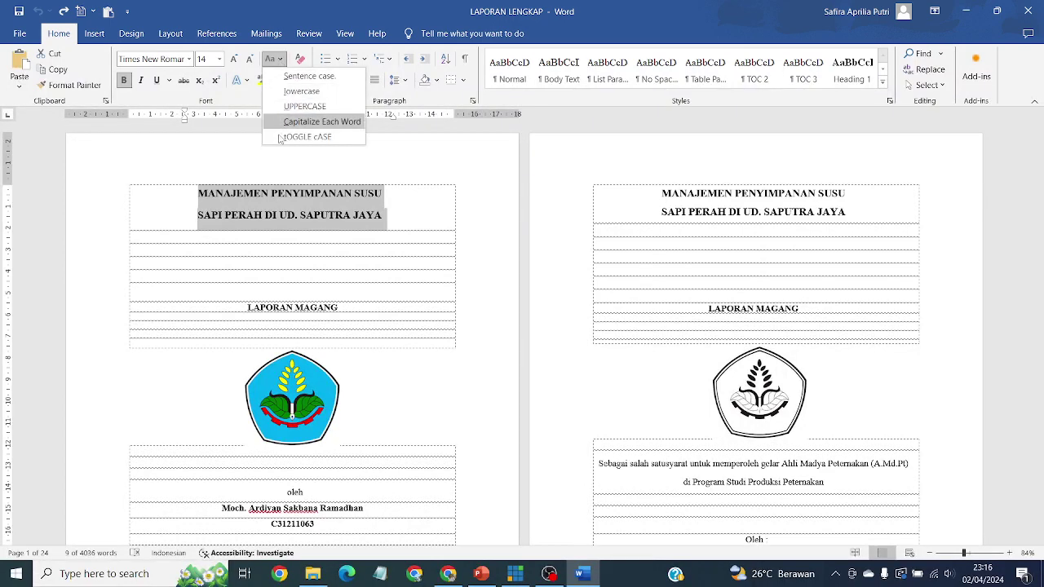
{"action": "left_click", "coordinate": [318, 121]}
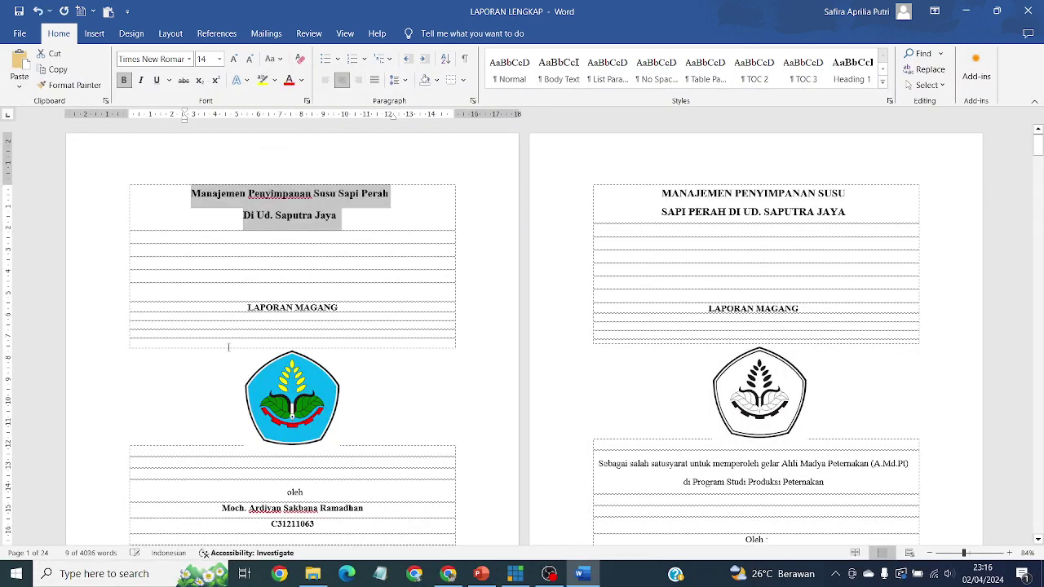
Step: Correct 'Ud.' to 'UD.' in the title and reselect both title lines
{"action": "left_click", "coordinate": [243, 215]}
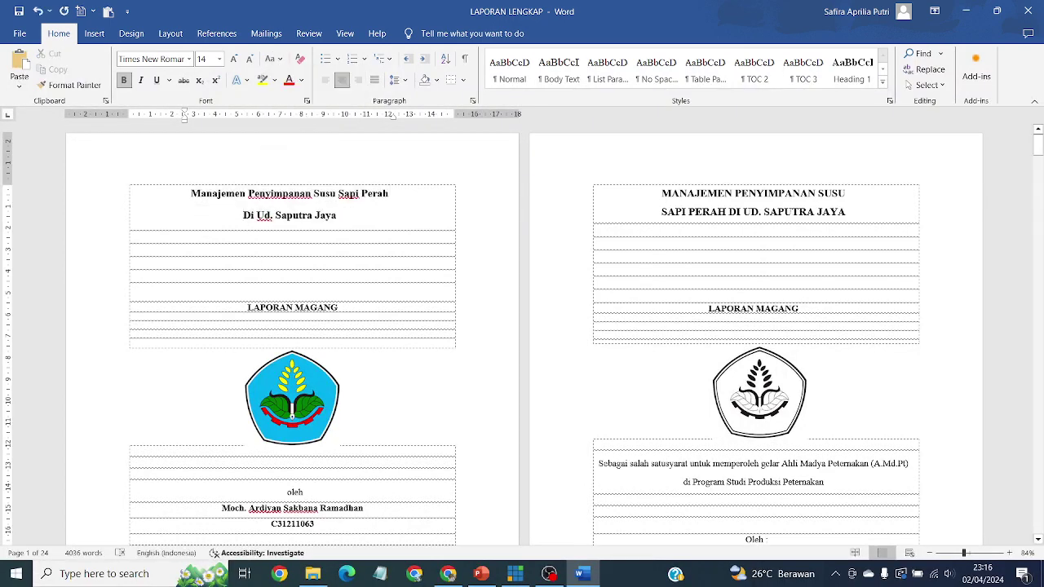
{"action": "key", "text": "BackSpace"}
{"action": "key", "text": "Return"}
{"action": "key", "text": "BackSpace"}
{"action": "type", "text": "D"}
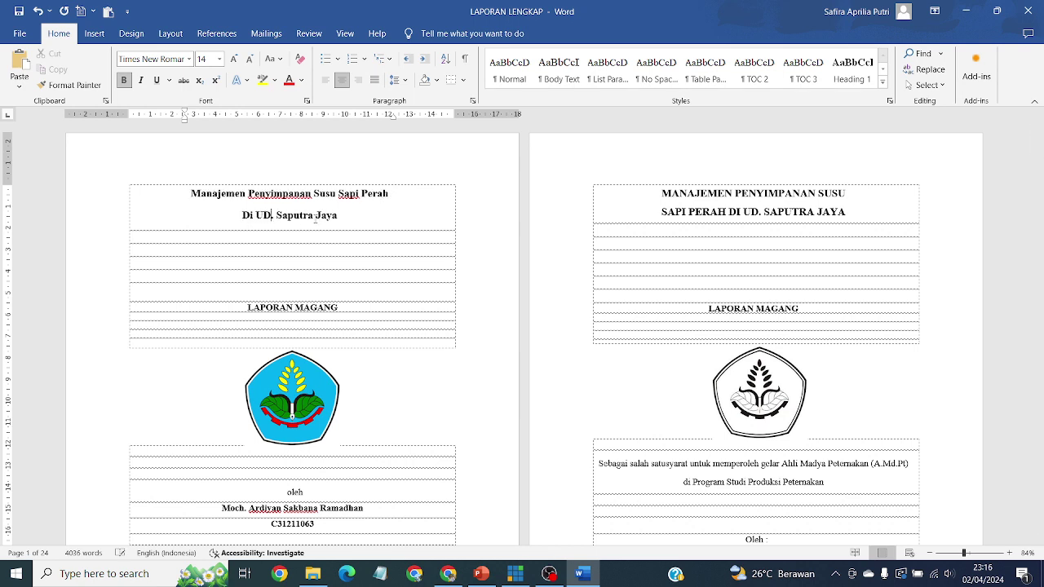
{"action": "left_click_drag", "start_coordinate": [356, 220], "coordinate": [190, 193]}
{"action": "key", "text": "ctrl+c"}
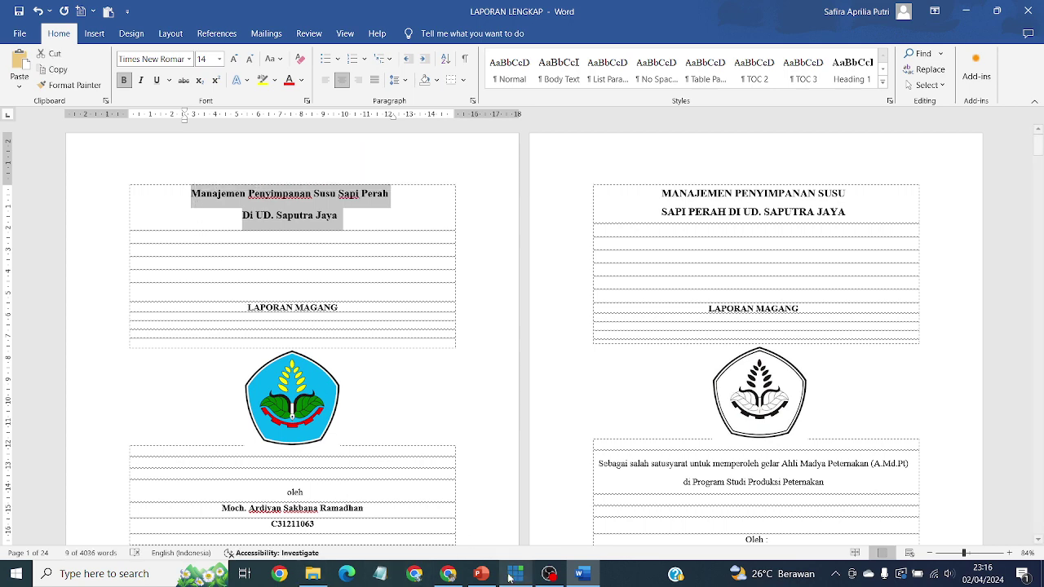
Step: Paste 'Manajemen Penyimpanan Susu Sapi Perah Di UD. Saputra Jaya' into the SIPORA Title field
{"action": "left_click", "coordinate": [444, 577]}
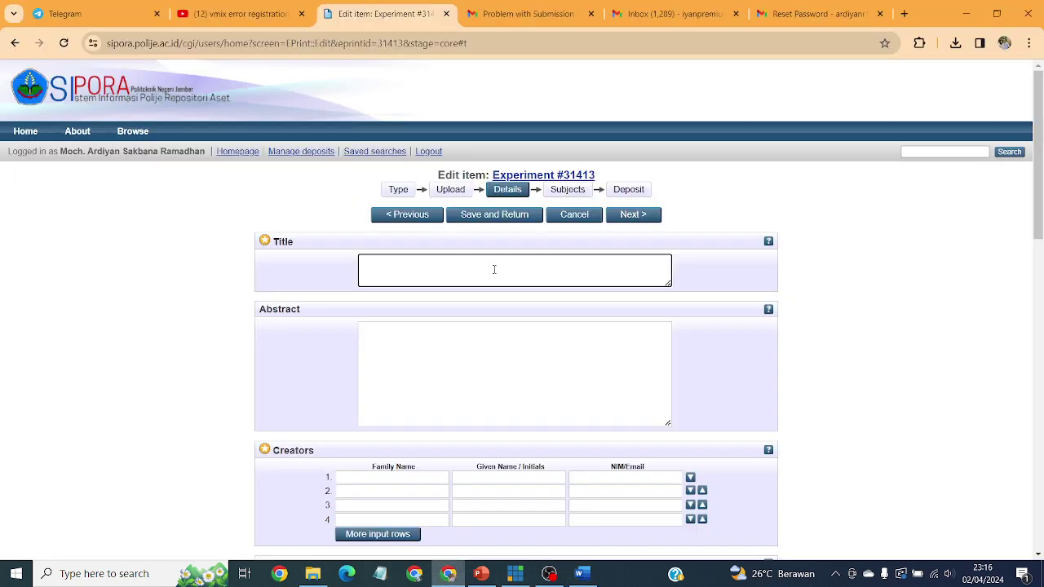
{"action": "key", "text": "ctrl+v"}
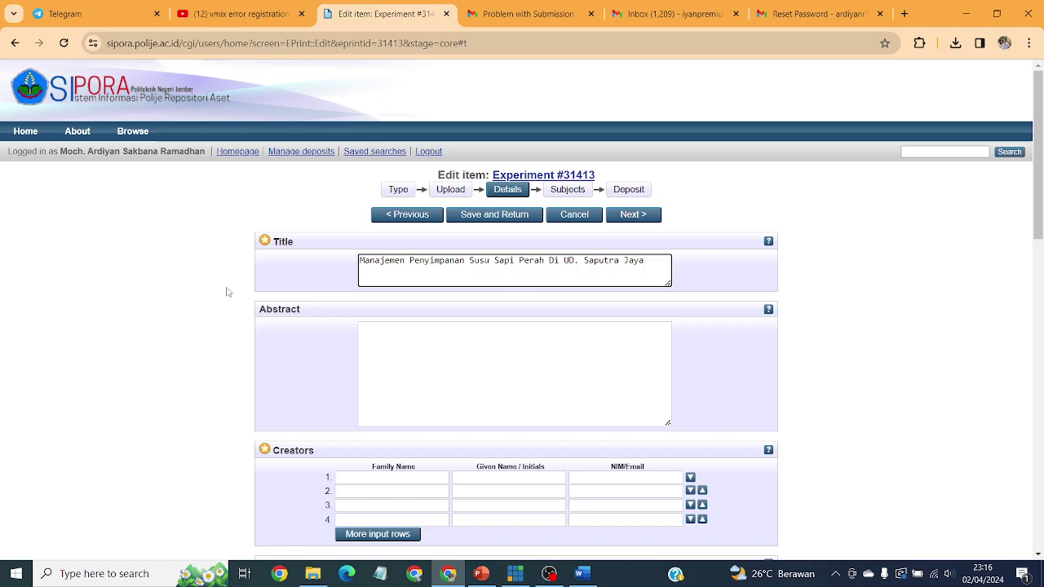
Step: Copy the Word report's RINGKASAN summary text and paste it into SIPORA's Abstract box
{"action": "left_click", "coordinate": [581, 574]}
{"action": "scroll", "coordinate": [571, 326], "scroll_direction": "down", "scroll_amount": 5}
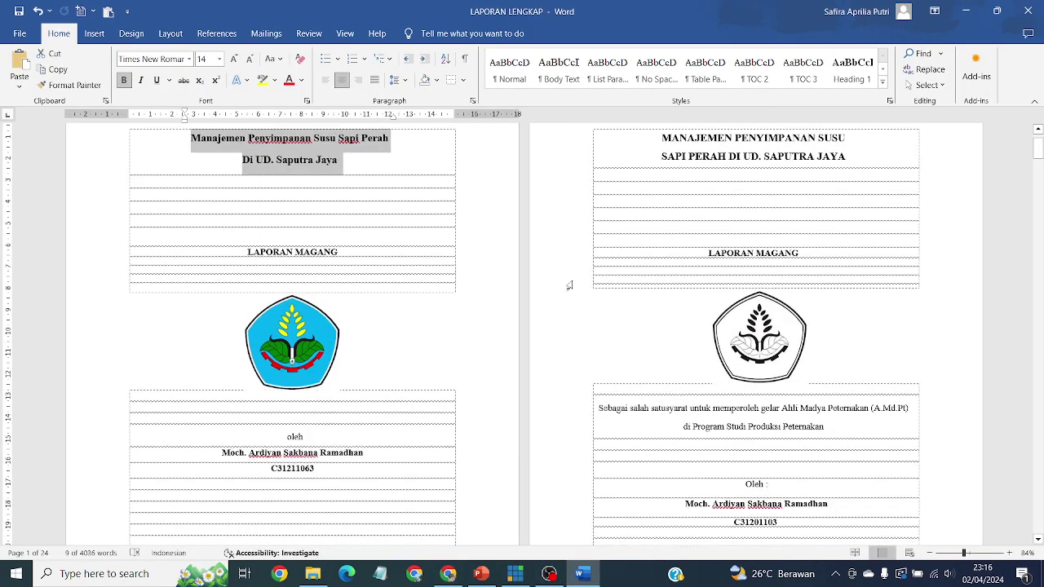
{"action": "scroll", "coordinate": [587, 351], "scroll_direction": "down", "scroll_amount": 15}
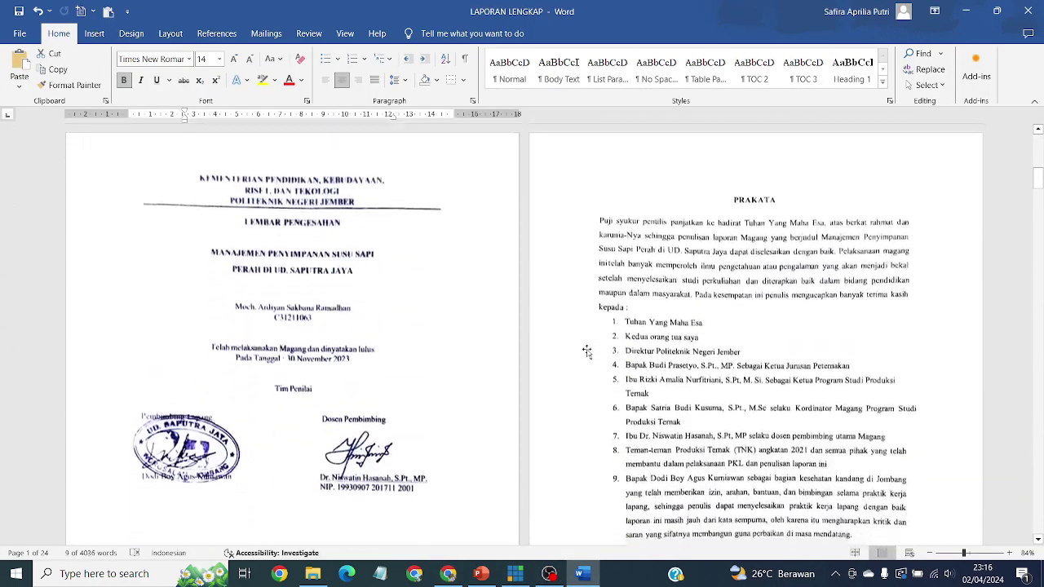
{"action": "scroll", "coordinate": [588, 349], "scroll_direction": "down", "scroll_amount": 15}
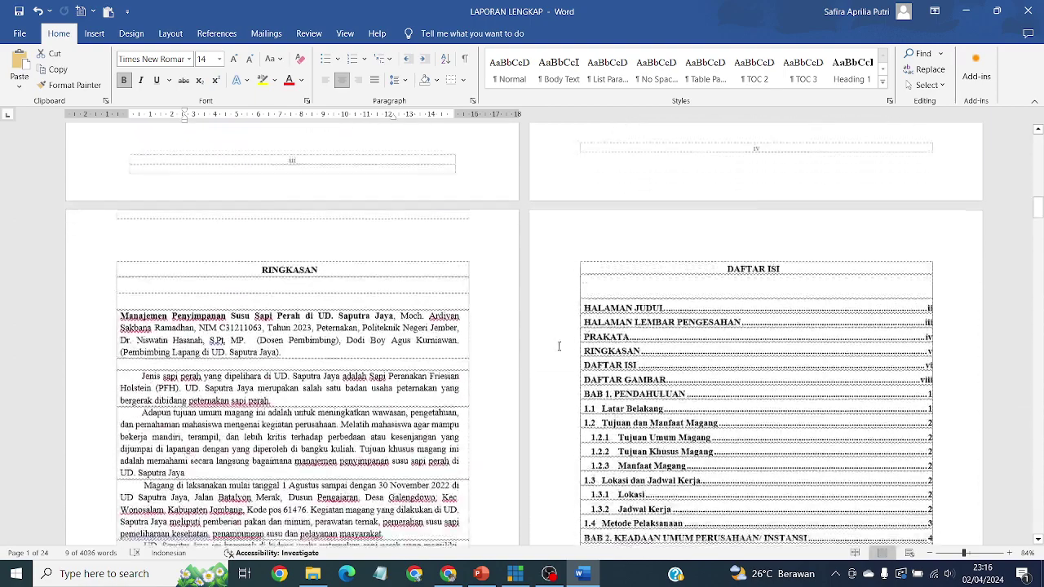
{"action": "left_click", "coordinate": [178, 246]}
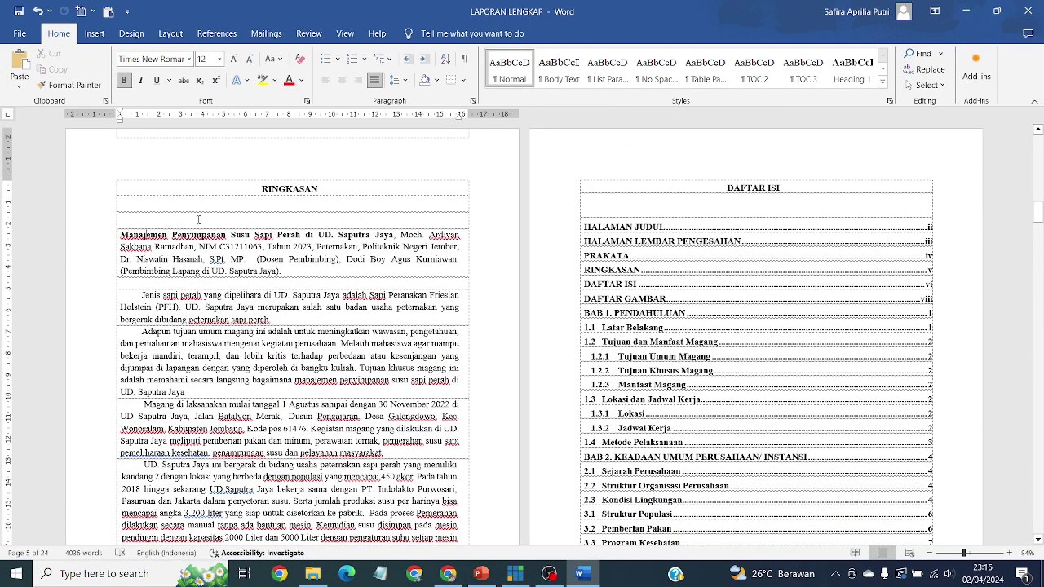
{"action": "mouse_move", "coordinate": [120, 236]}
{"action": "left_mouse_down"}
{"action": "mouse_move", "coordinate": [264, 296]}
{"action": "mouse_move", "coordinate": [399, 506]}
{"action": "mouse_move", "coordinate": [412, 544]}
{"action": "mouse_move", "coordinate": [423, 347]}
{"action": "mouse_move", "coordinate": [361, 380]}
{"action": "left_mouse_up"}
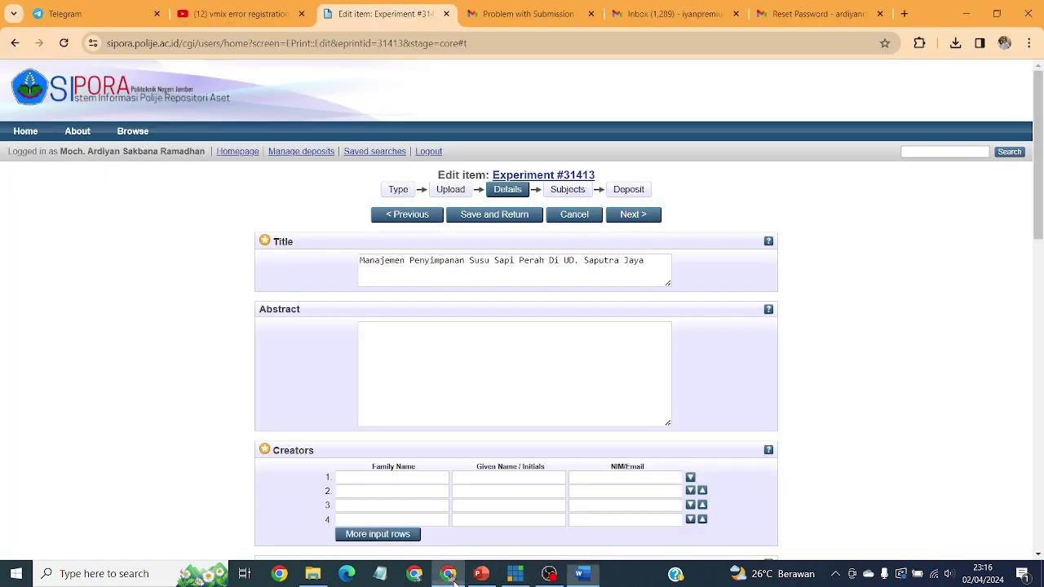
{"action": "left_click", "coordinate": [448, 573]}
{"action": "left_click", "coordinate": [486, 355]}
{"action": "key", "text": "ctrl+v"}
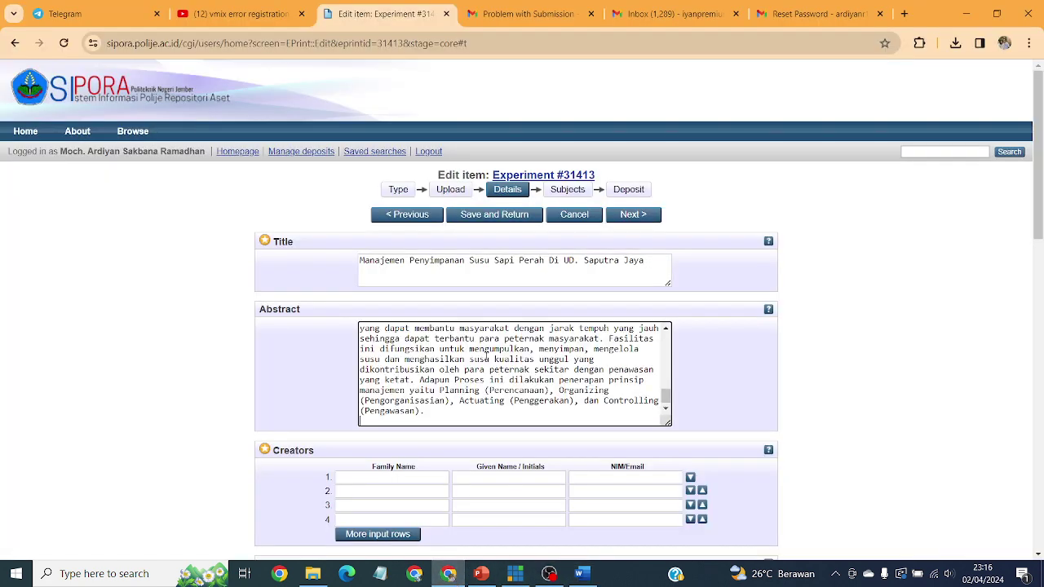
{"action": "scroll", "coordinate": [560, 329], "scroll_direction": "up", "scroll_amount": 10}
{"action": "scroll", "coordinate": [560, 330], "scroll_direction": "up", "scroll_amount": 2}
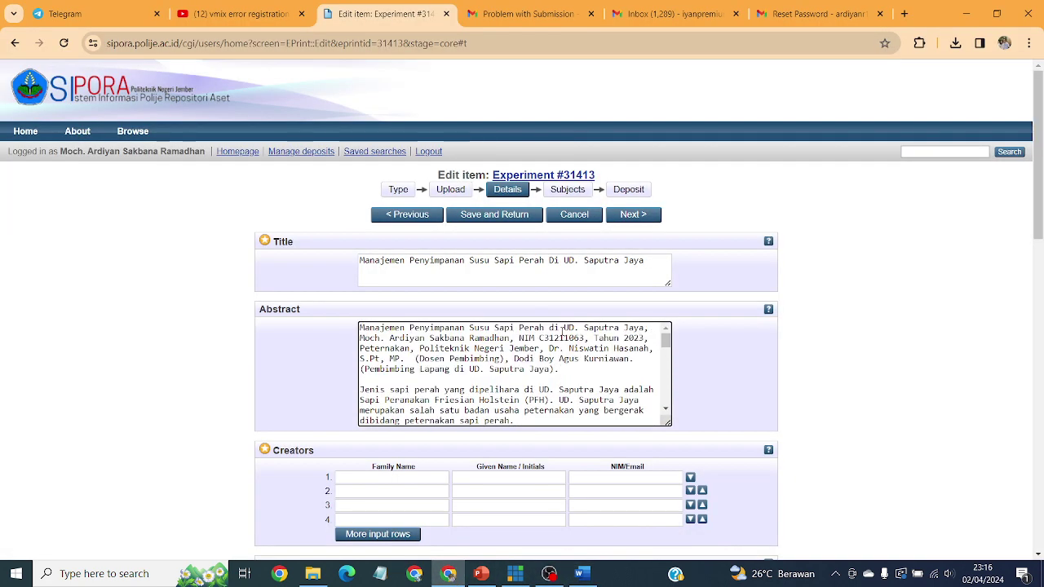
{"action": "scroll", "coordinate": [395, 353], "scroll_direction": "down", "scroll_amount": 2}
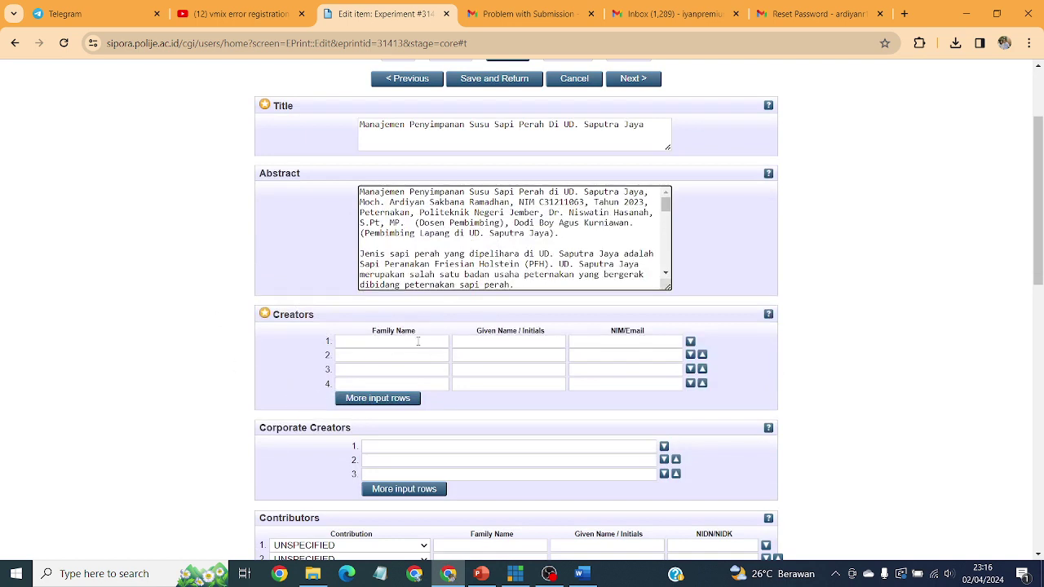
{"action": "left_click", "coordinate": [417, 341]}
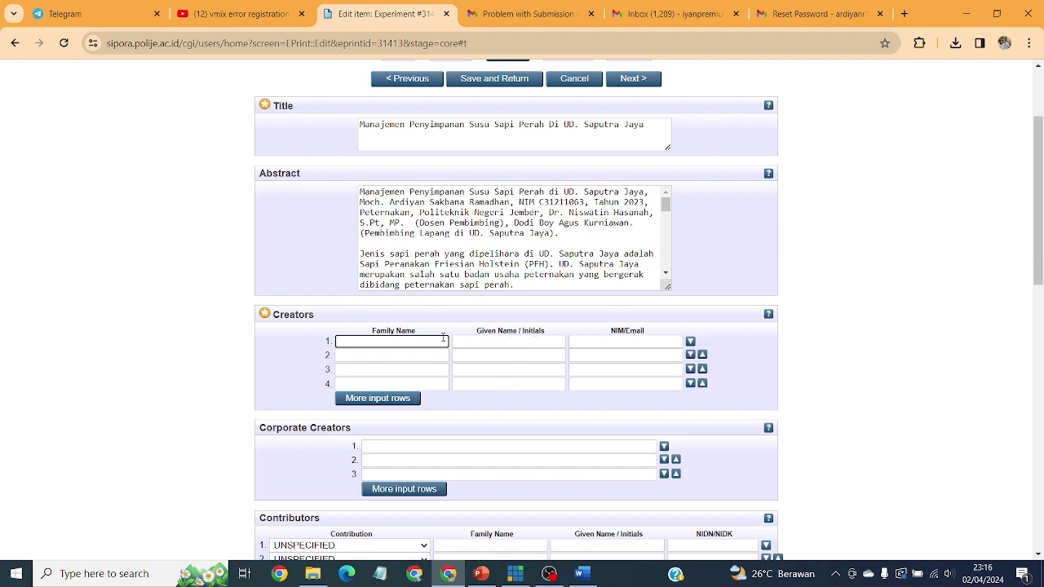
Step: Fill Creators row 1 with the author's family name, given name and student NIM
{"action": "left_click", "coordinate": [166, 371]}
{"action": "left_click", "coordinate": [410, 341]}
{"action": "left_click", "coordinate": [517, 342]}
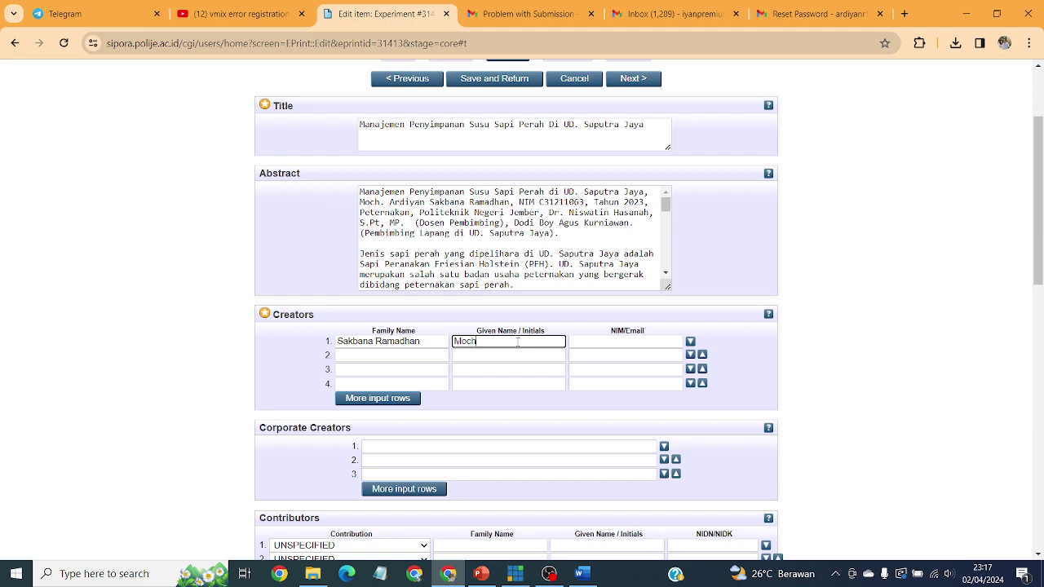
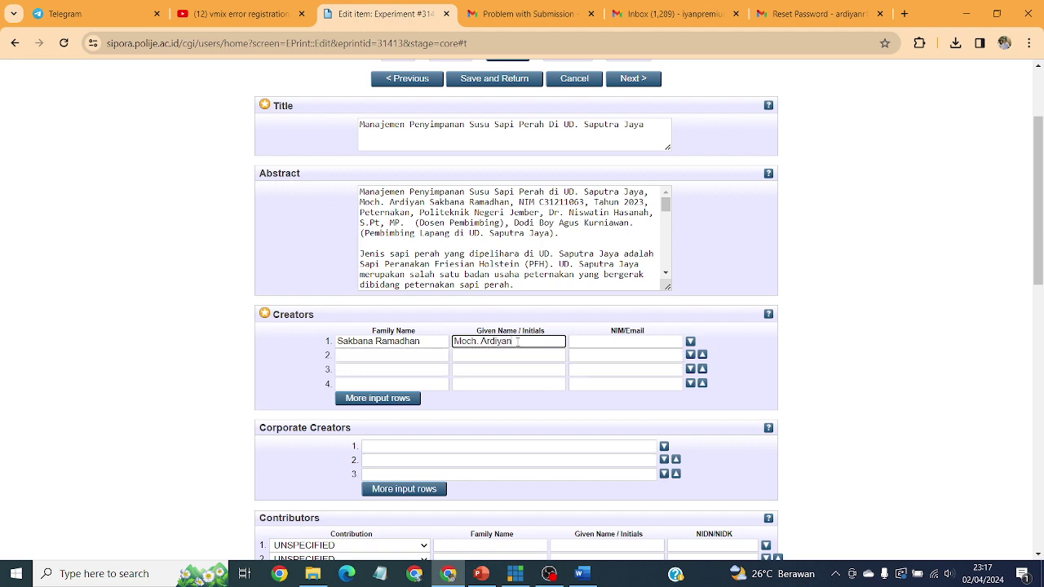
{"action": "left_click", "coordinate": [619, 342]}
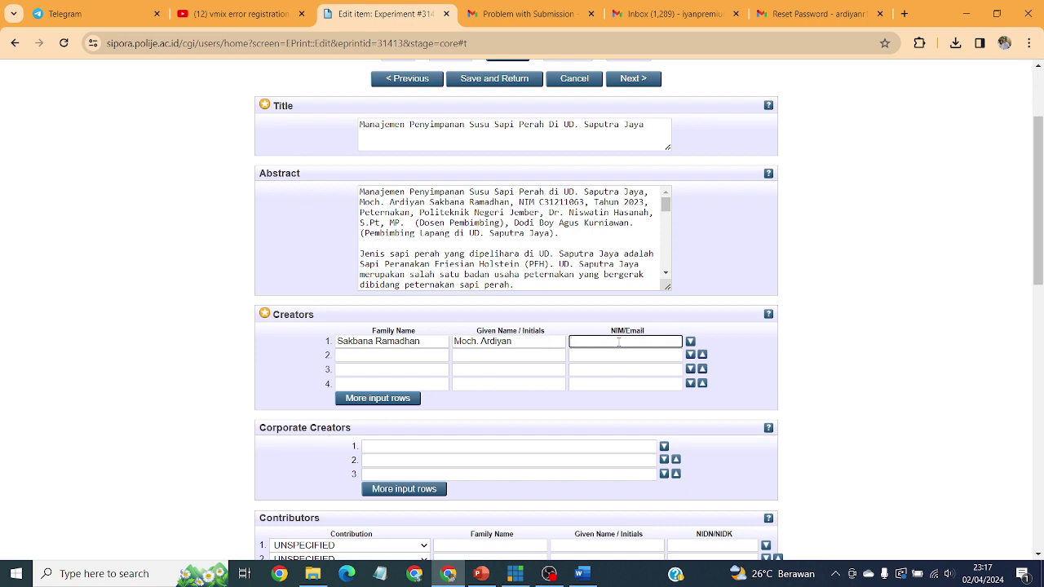
{"action": "type", "text": "NIM"}
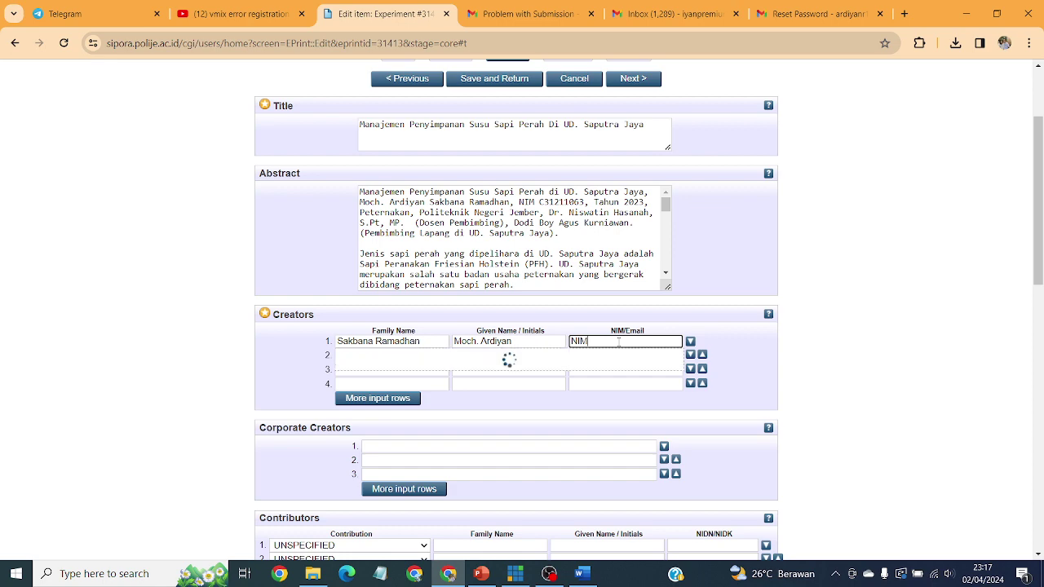
{"action": "scroll", "coordinate": [687, 302], "scroll_direction": "down", "scroll_amount": 1}
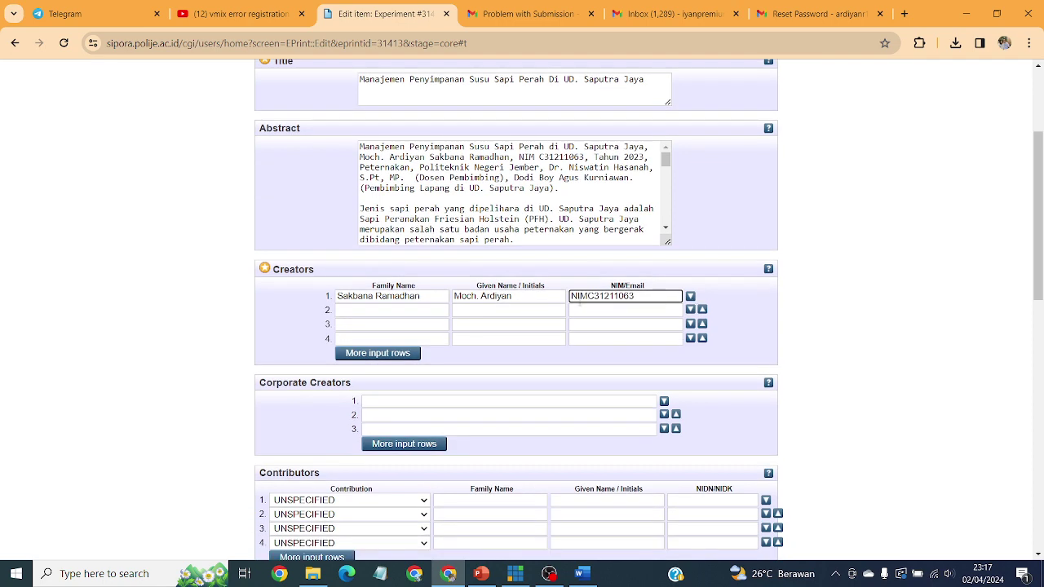
{"action": "scroll", "coordinate": [402, 300], "scroll_direction": "down", "scroll_amount": 1}
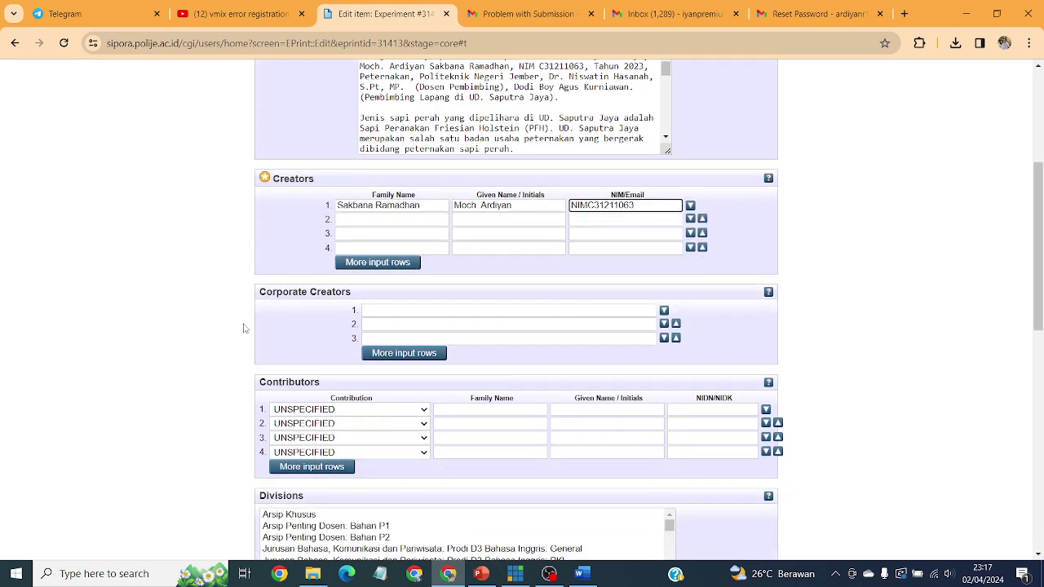
{"action": "scroll", "coordinate": [419, 408], "scroll_direction": "down", "scroll_amount": 1}
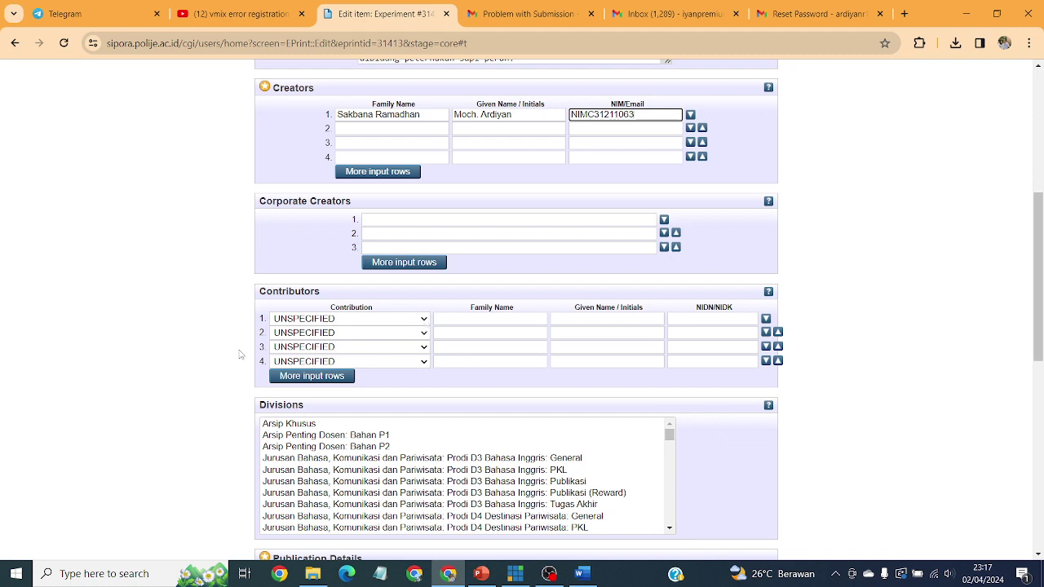
Step: Set the first contributor's role to Thesis advisor
{"action": "left_click", "coordinate": [409, 323]}
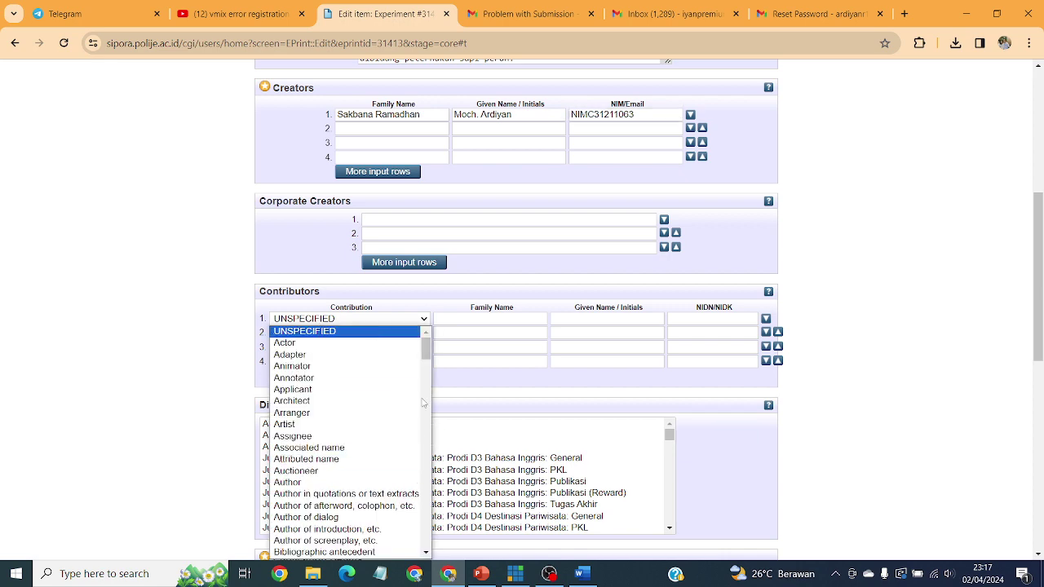
{"action": "scroll", "coordinate": [412, 461], "scroll_direction": "down", "scroll_amount": 10}
{"action": "scroll", "coordinate": [412, 461], "scroll_direction": "down", "scroll_amount": 15}
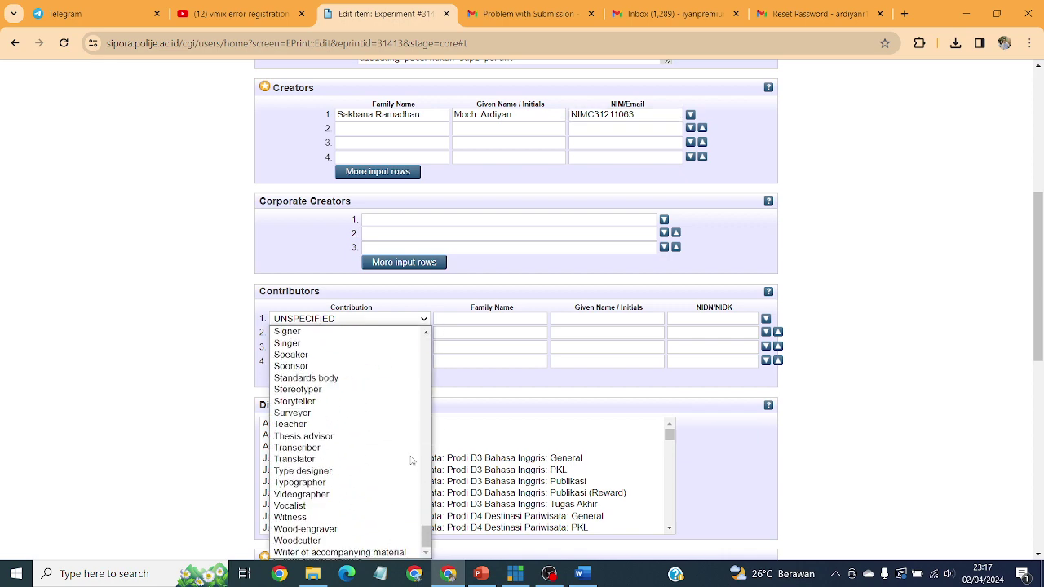
{"action": "scroll", "coordinate": [368, 540], "scroll_direction": "up", "scroll_amount": 3}
{"action": "scroll", "coordinate": [367, 540], "scroll_direction": "down", "scroll_amount": 3}
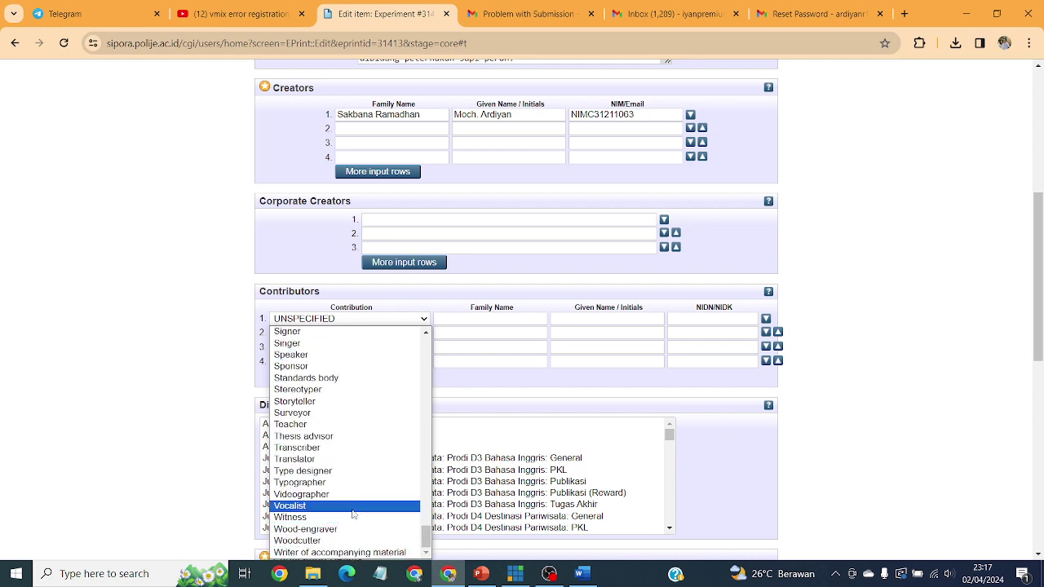
{"action": "left_click", "coordinate": [326, 437]}
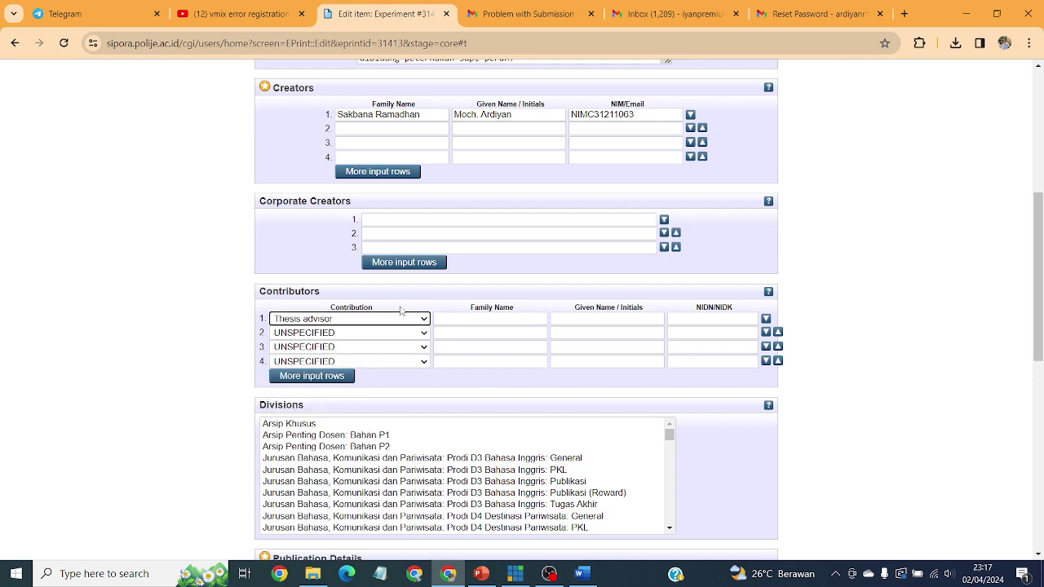
Step: Fill the advisor's given name and family name from the autofill suggestions
{"action": "left_click", "coordinate": [522, 319]}
{"action": "left_click", "coordinate": [608, 318]}
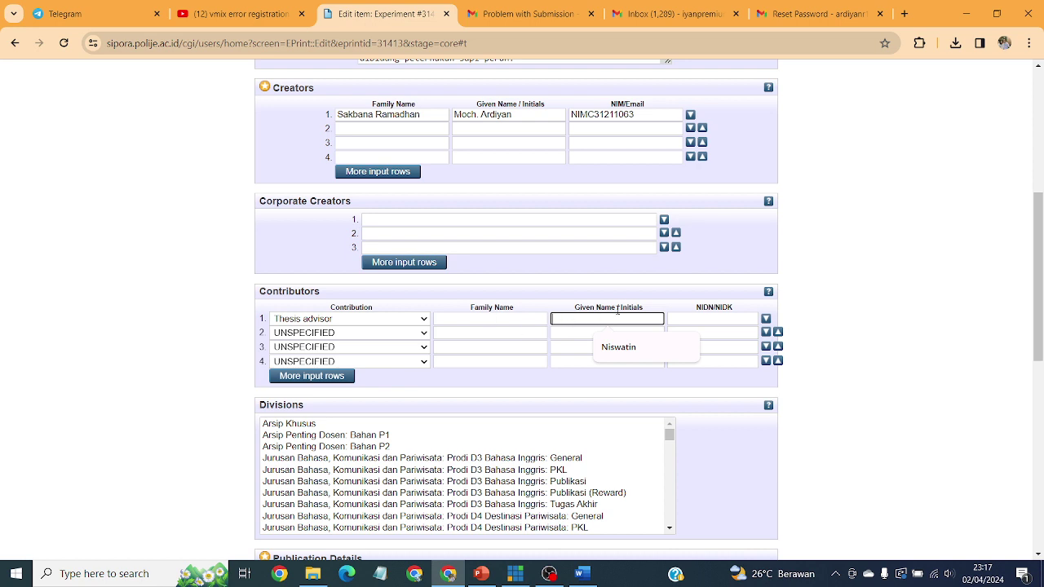
{"action": "left_click", "coordinate": [531, 319]}
{"action": "left_click", "coordinate": [615, 323]}
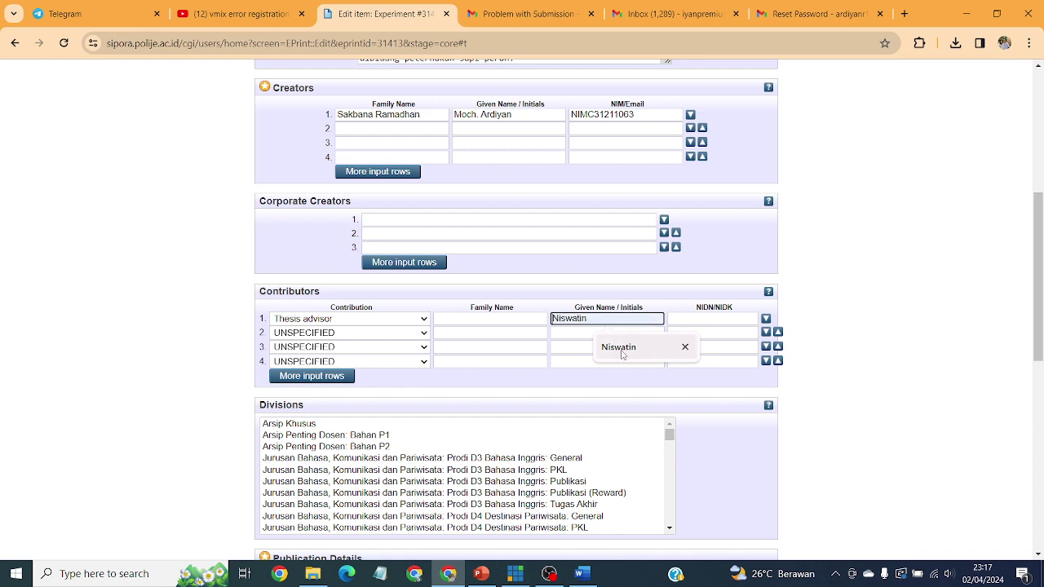
{"action": "left_click", "coordinate": [623, 349]}
{"action": "left_click", "coordinate": [534, 326]}
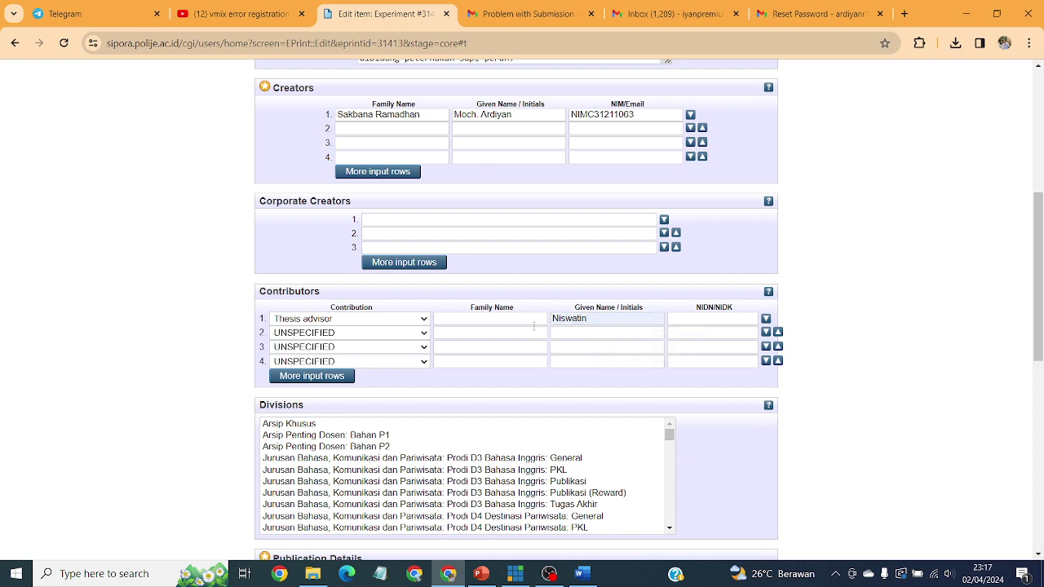
{"action": "left_click", "coordinate": [522, 350]}
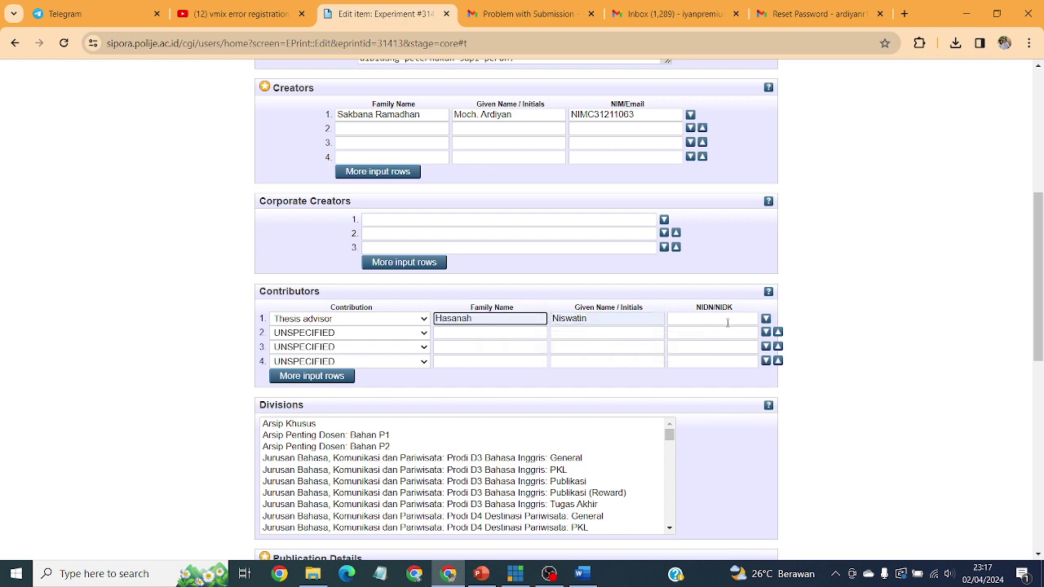
Step: Fill the advisor's NIDN number from the saved suggestion
{"action": "left_click", "coordinate": [701, 320]}
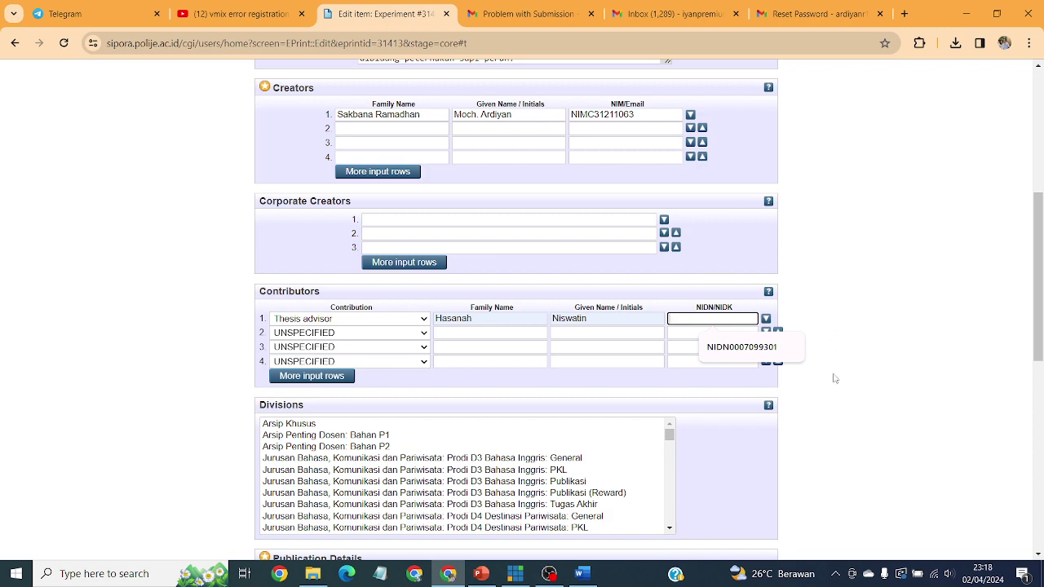
{"action": "left_click", "coordinate": [551, 573]}
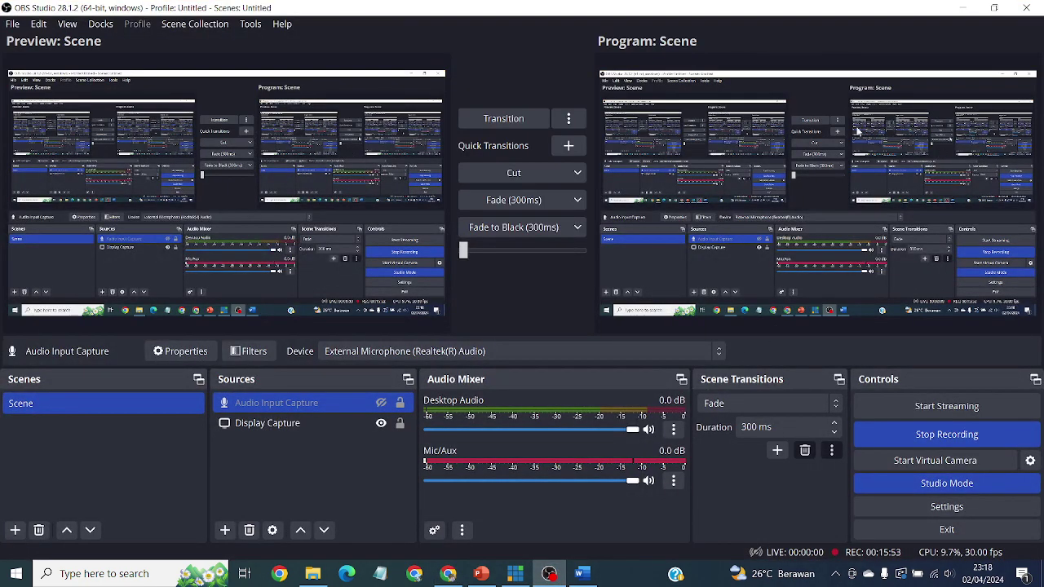
{"action": "left_click", "coordinate": [950, 7]}
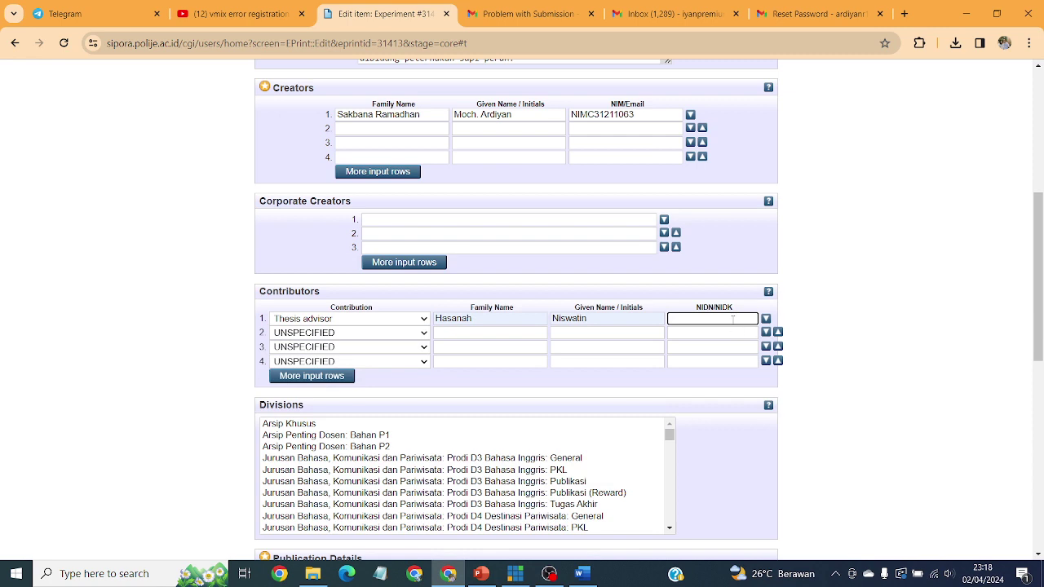
{"action": "left_click", "coordinate": [733, 320]}
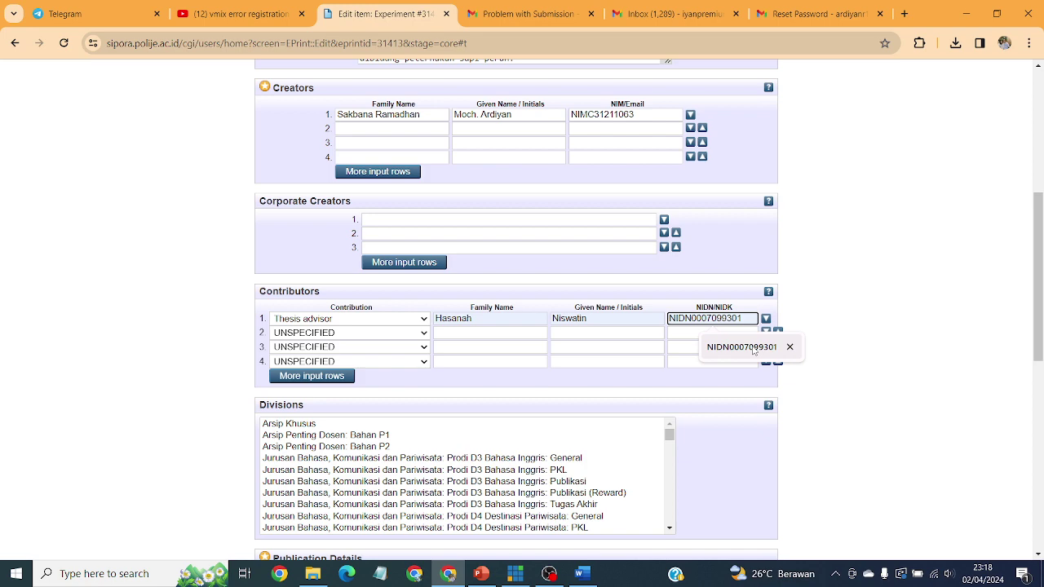
{"action": "left_click", "coordinate": [753, 349]}
{"action": "scroll", "coordinate": [844, 213], "scroll_direction": "down", "scroll_amount": 1}
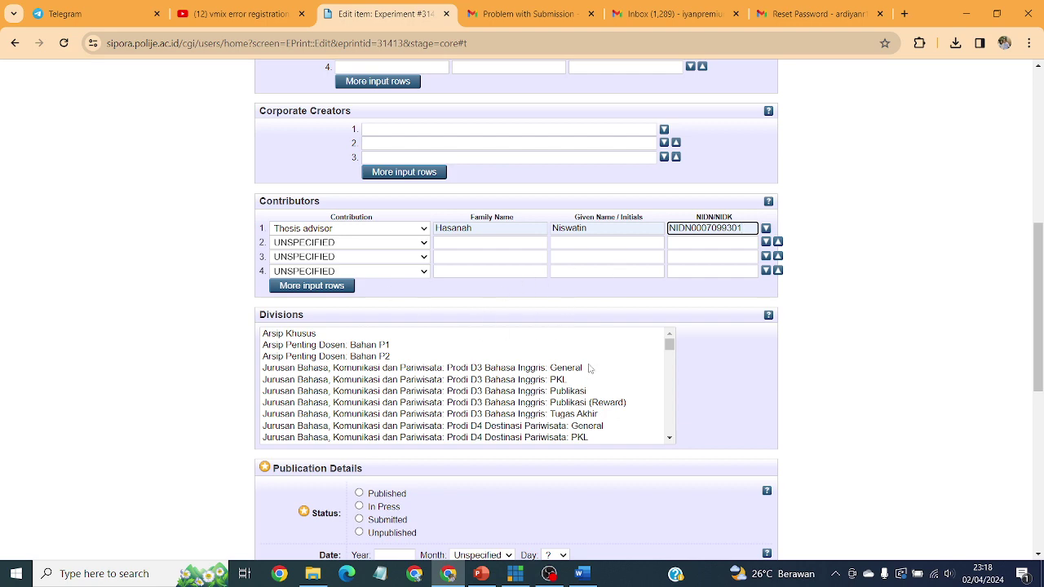
Step: Choose Perpustakaan: Lap.PKL in the Divisions list
{"action": "left_click", "coordinate": [670, 367]}
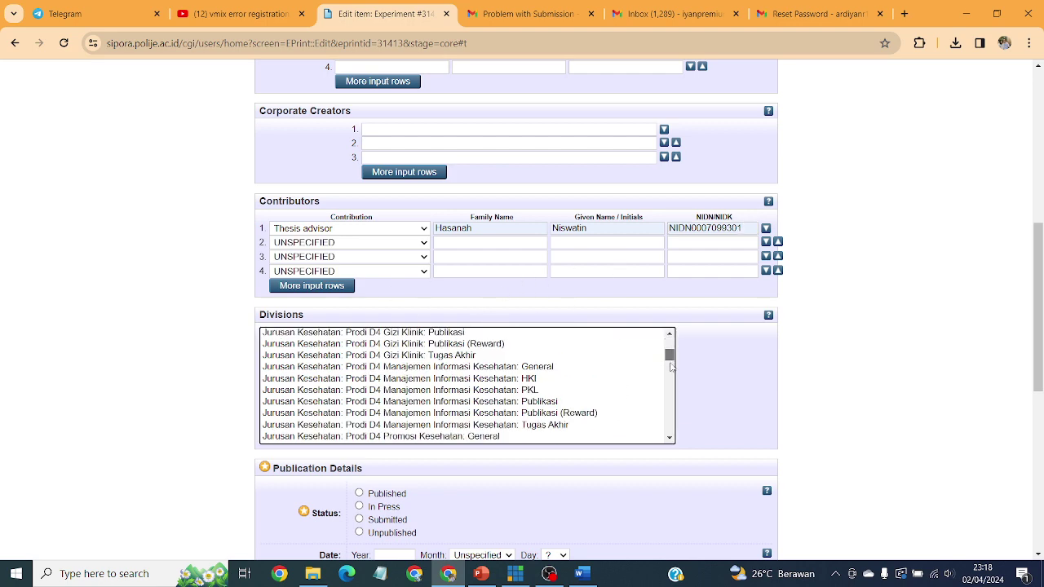
{"action": "left_click_drag", "start_coordinate": [670, 367], "coordinate": [684, 440]}
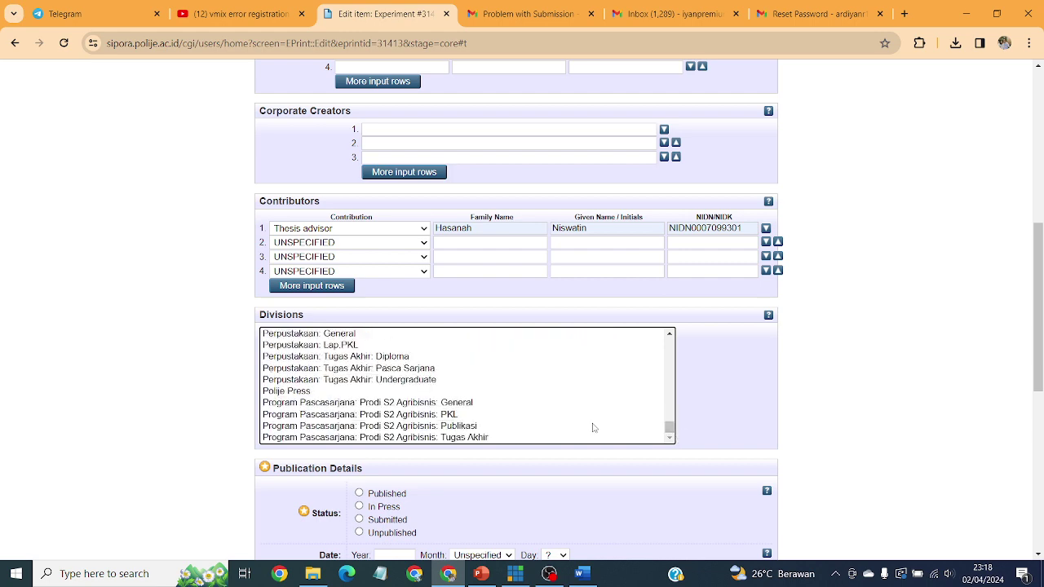
{"action": "left_click", "coordinate": [340, 347]}
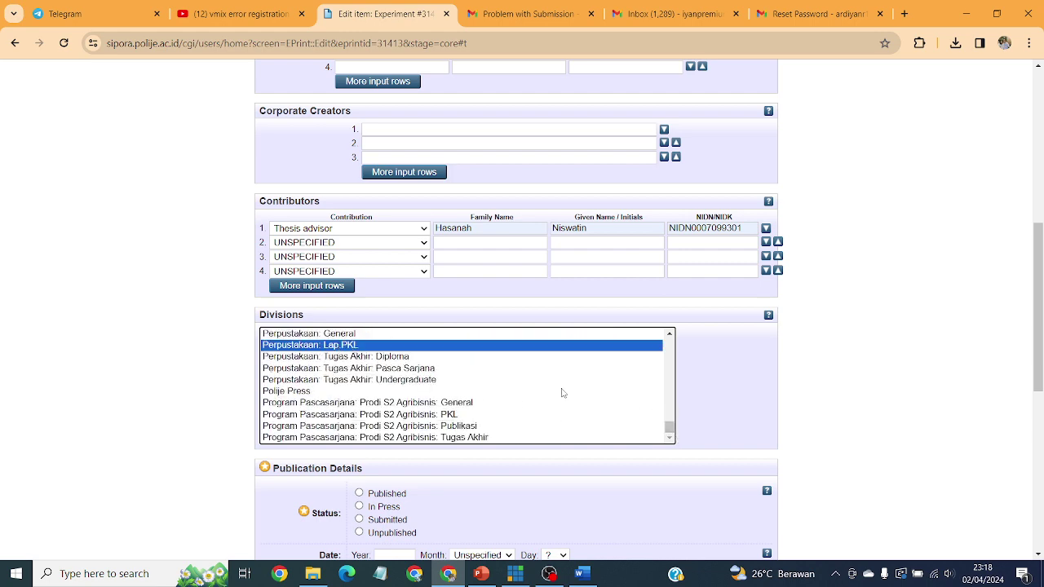
Step: Set the item's Status to Unpublished
{"action": "scroll", "coordinate": [800, 407], "scroll_direction": "down", "scroll_amount": 1}
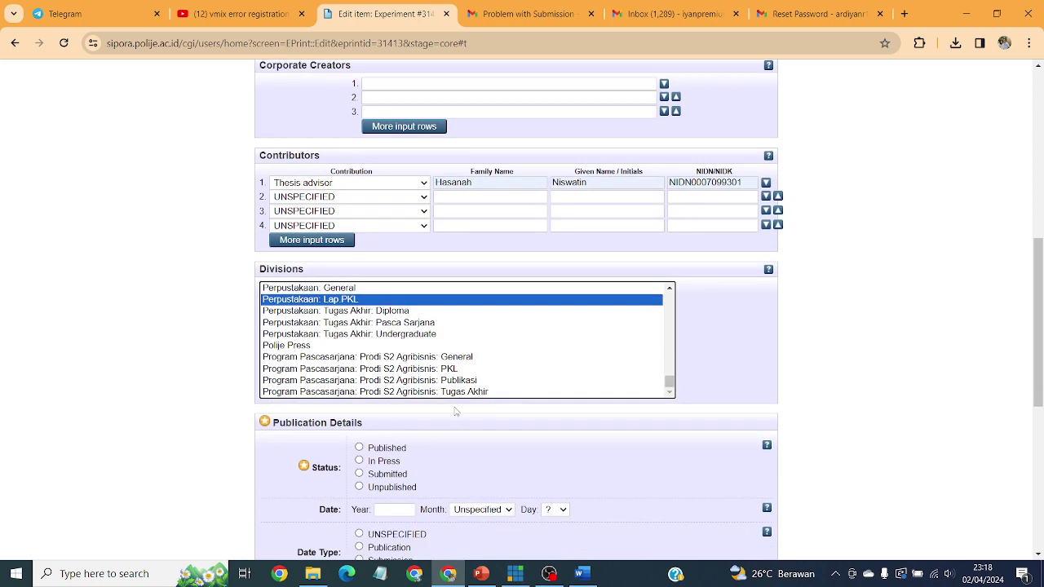
{"action": "scroll", "coordinate": [456, 412], "scroll_direction": "down", "scroll_amount": 2}
{"action": "scroll", "coordinate": [423, 367], "scroll_direction": "down", "scroll_amount": 1}
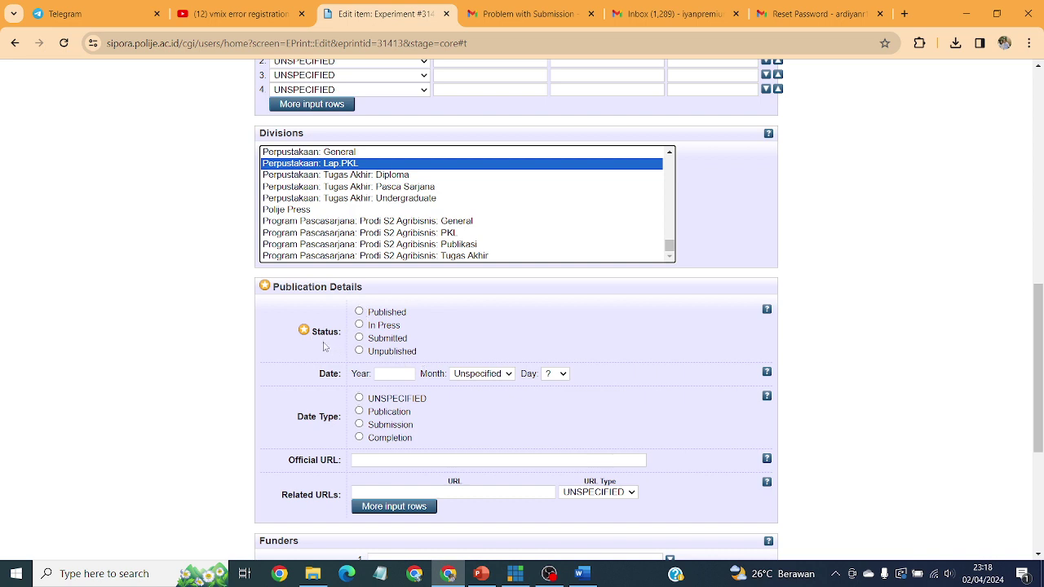
{"action": "left_click", "coordinate": [359, 351]}
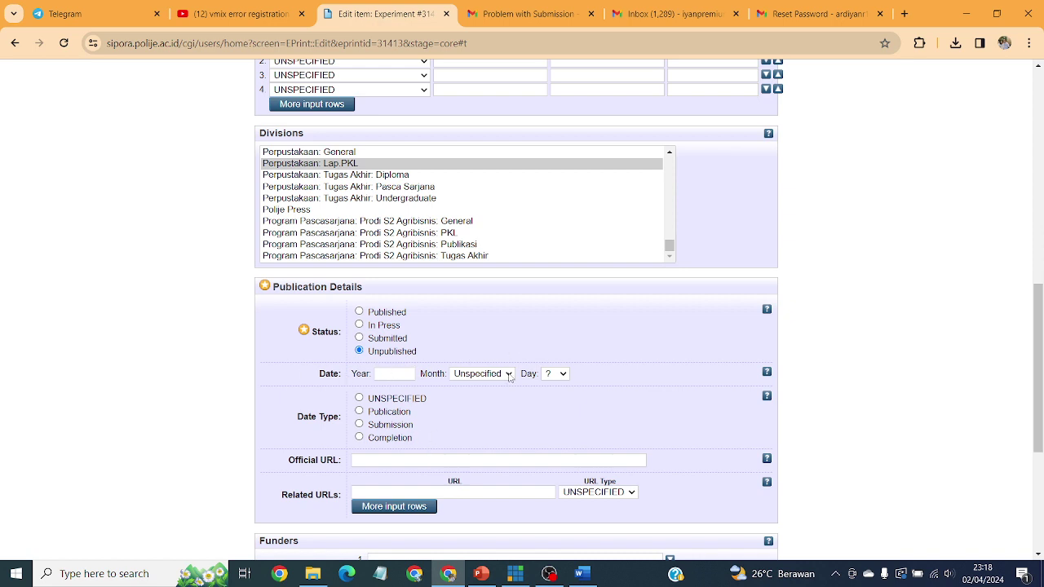
{"action": "left_click", "coordinate": [581, 579]}
{"action": "scroll", "coordinate": [793, 332], "scroll_direction": "up", "scroll_amount": 5}
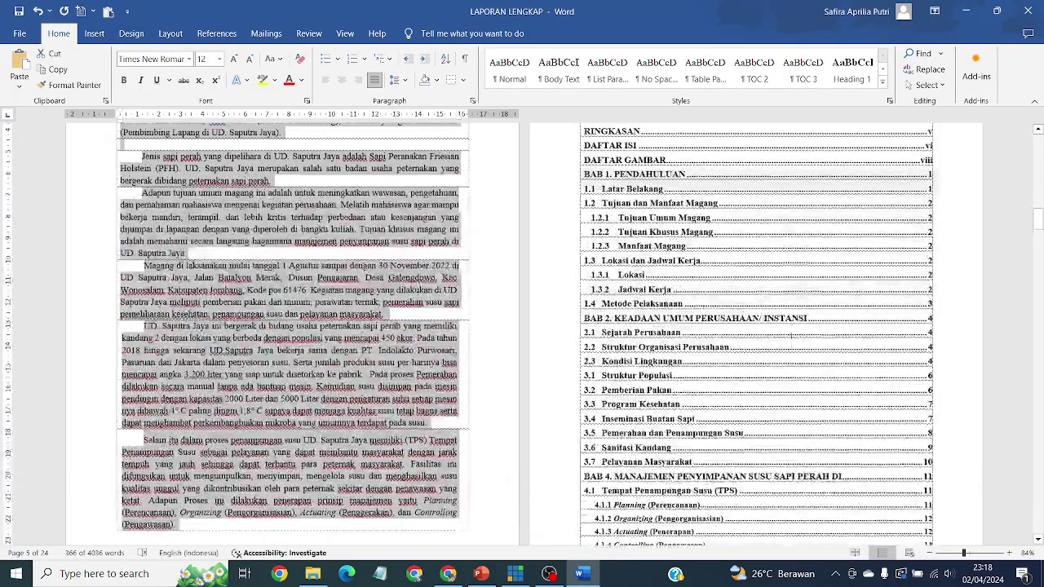
{"action": "scroll", "coordinate": [794, 332], "scroll_direction": "up", "scroll_amount": 8}
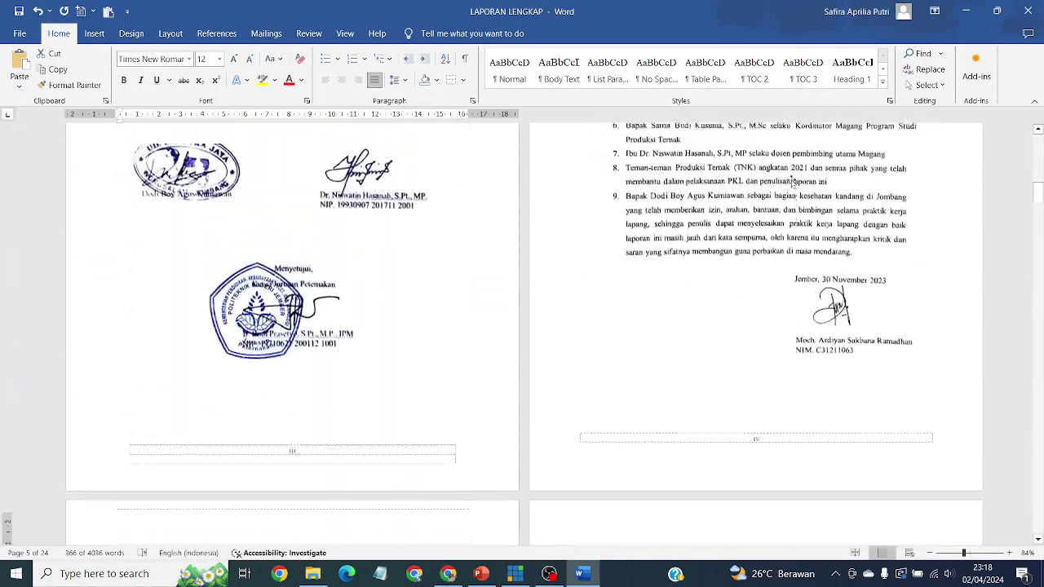
{"action": "scroll", "coordinate": [789, 167], "scroll_direction": "up", "scroll_amount": 3}
{"action": "scroll", "coordinate": [791, 275], "scroll_direction": "up", "scroll_amount": 2}
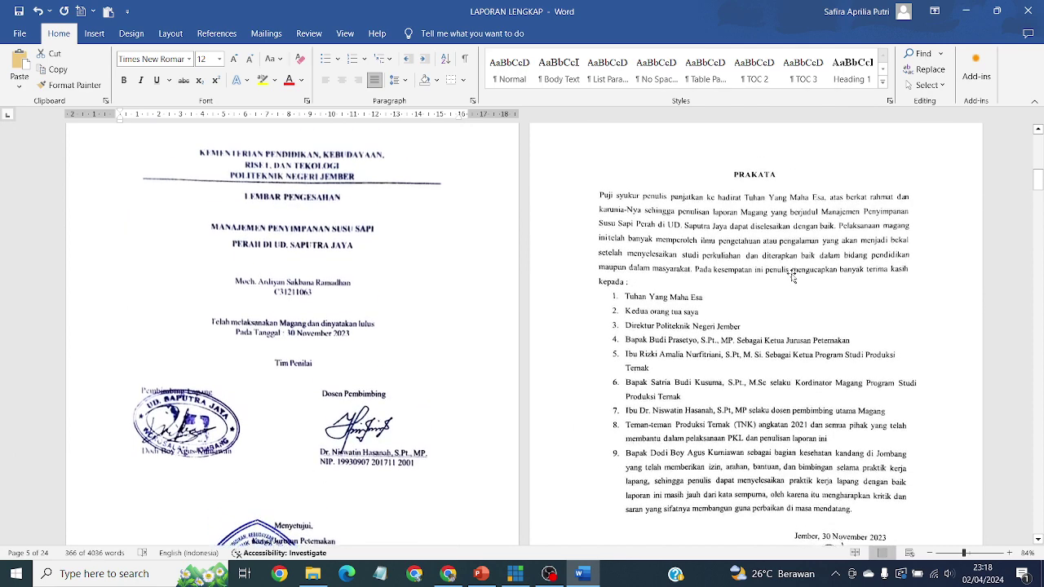
{"action": "scroll", "coordinate": [296, 328], "scroll_direction": "down", "scroll_amount": 1}
{"action": "scroll", "coordinate": [919, 404], "scroll_direction": "down", "scroll_amount": 1}
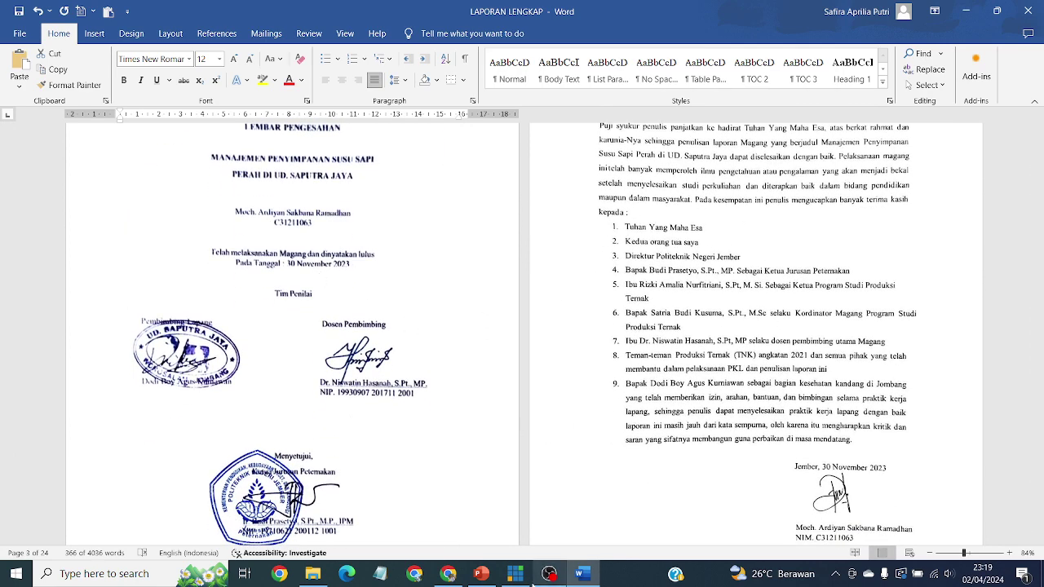
{"action": "mouse_move", "coordinate": [529, 585]}
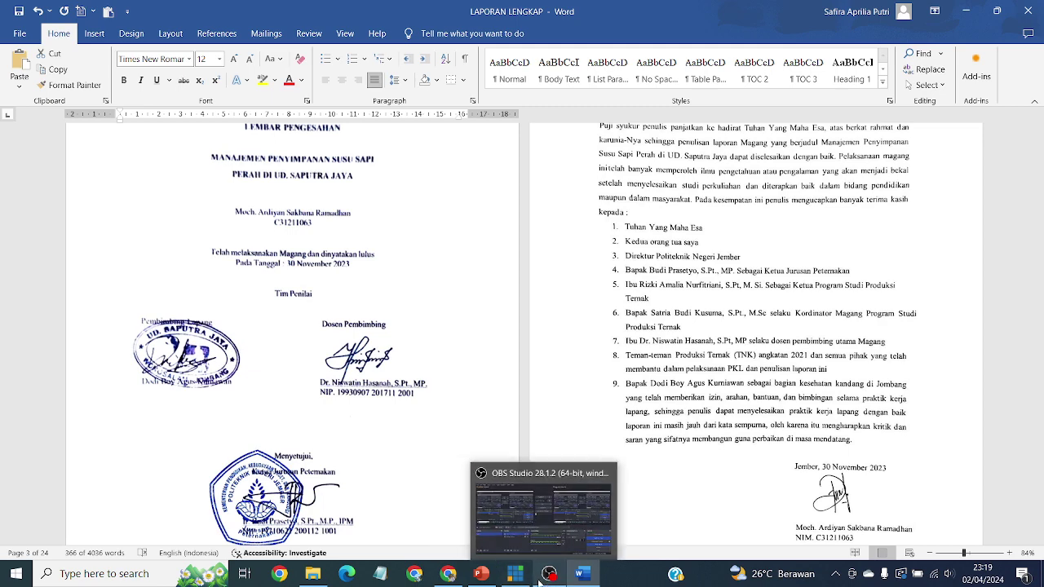
{"action": "left_click", "coordinate": [448, 573]}
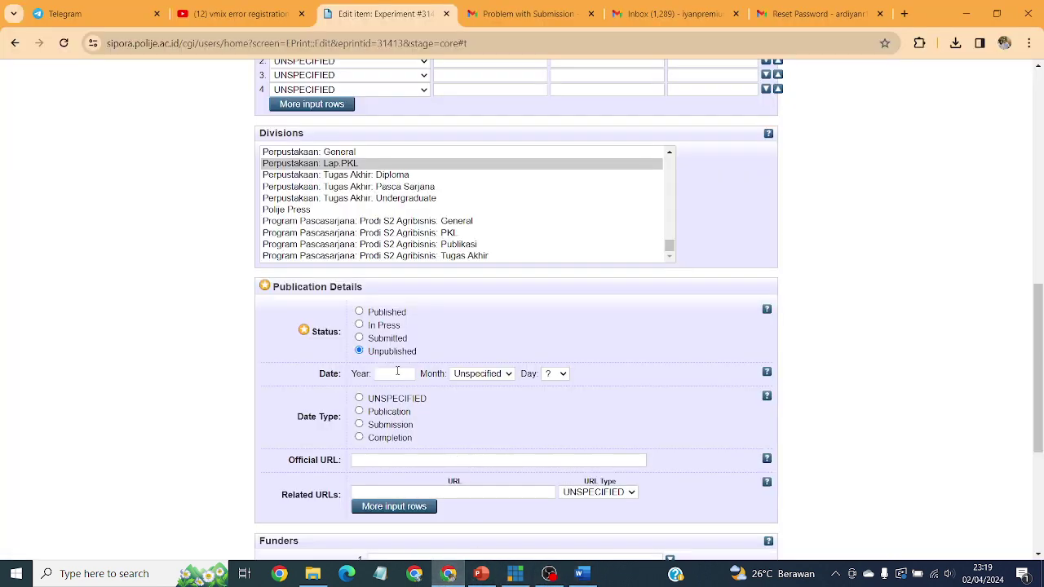
{"action": "left_click", "coordinate": [398, 373]}
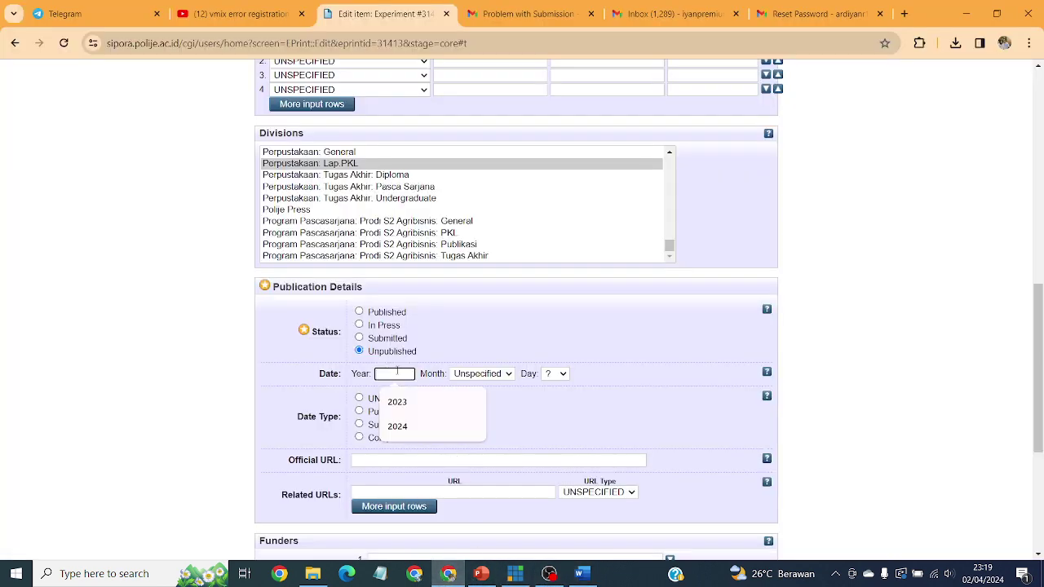
Step: Set the date to year 2023, month November, day 30
{"action": "left_click", "coordinate": [431, 399]}
{"action": "left_click", "coordinate": [479, 374]}
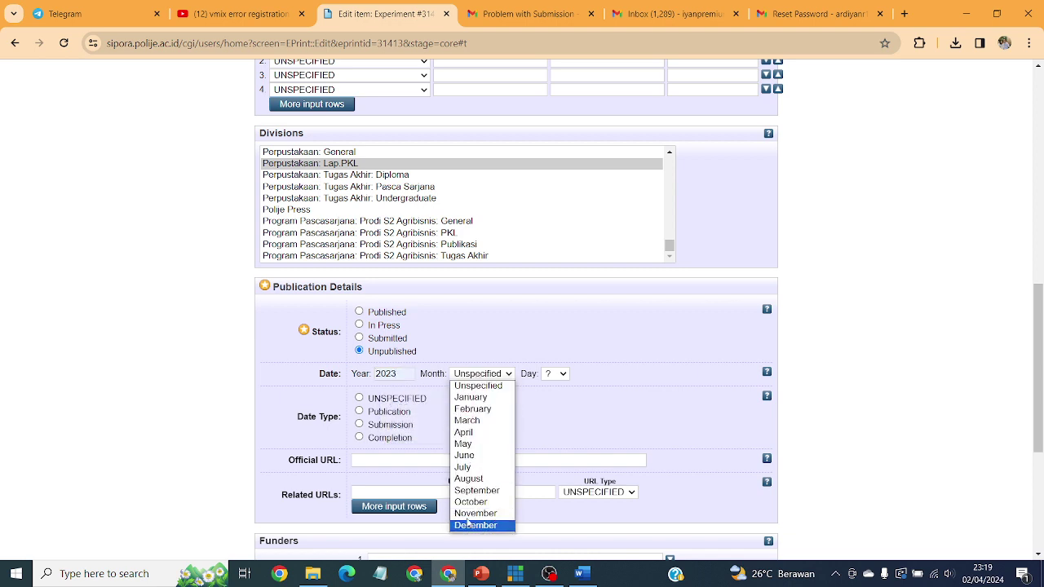
{"action": "left_click", "coordinate": [471, 514]}
{"action": "left_click", "coordinate": [560, 373]}
{"action": "scroll", "coordinate": [561, 358], "scroll_direction": "down", "scroll_amount": 3}
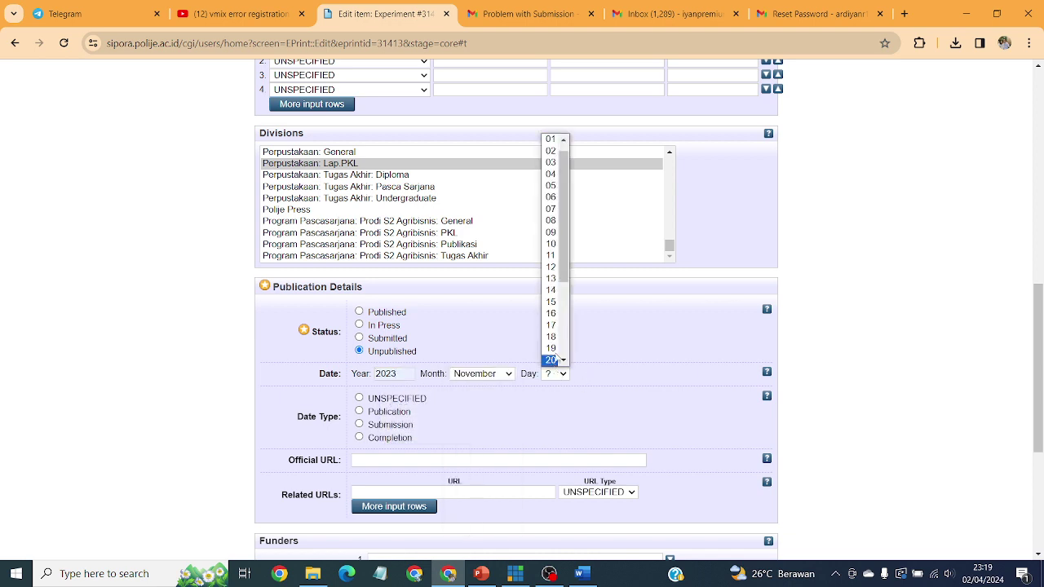
{"action": "left_click", "coordinate": [553, 348]}
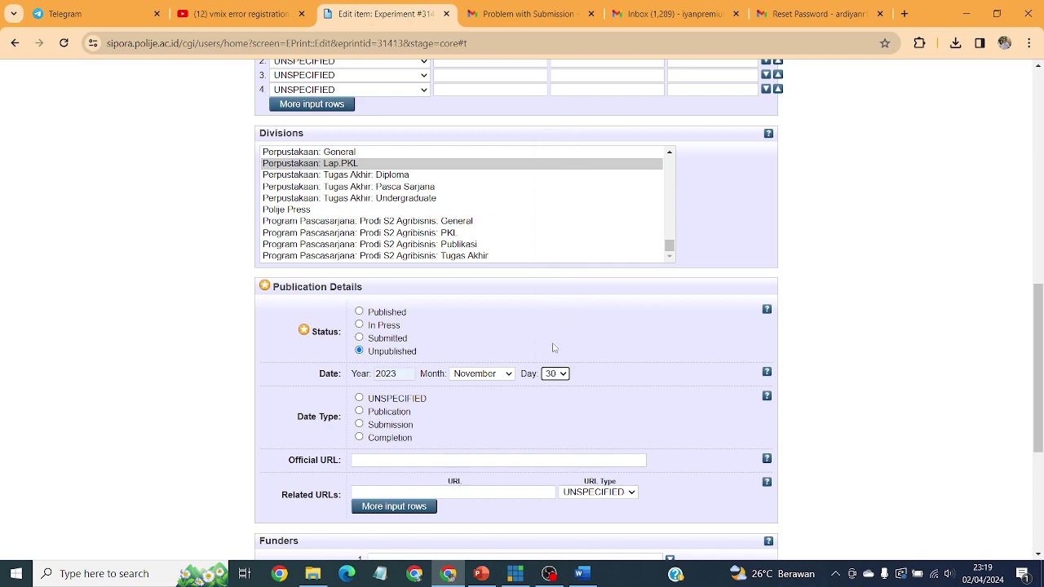
{"action": "scroll", "coordinate": [553, 348], "scroll_direction": "down", "scroll_amount": 2}
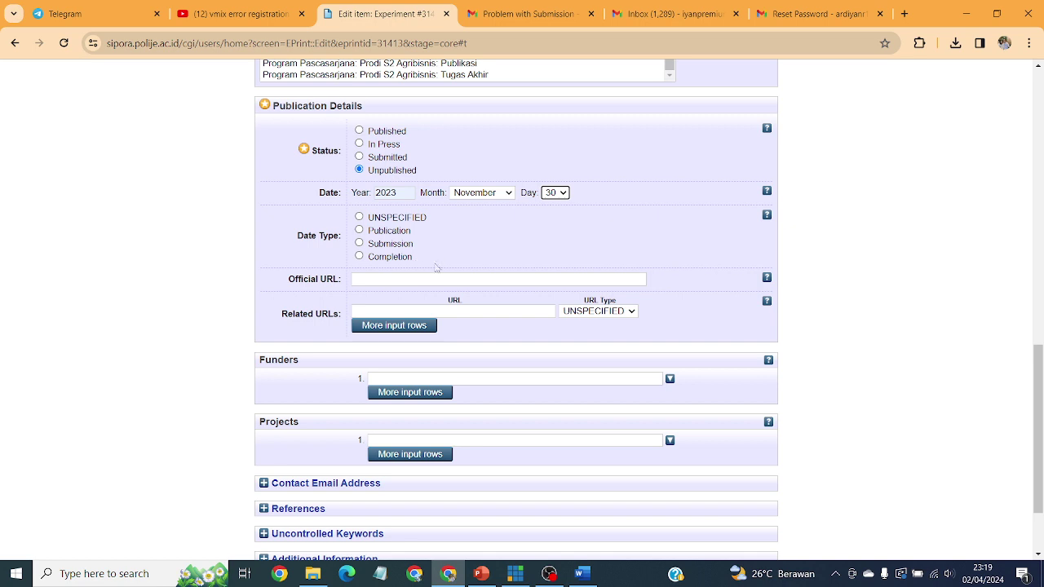
Step: Set the Date Type to Completion
{"action": "left_click", "coordinate": [394, 258]}
{"action": "scroll", "coordinate": [740, 334], "scroll_direction": "down", "scroll_amount": 1}
{"action": "scroll", "coordinate": [584, 349], "scroll_direction": "down", "scroll_amount": 1}
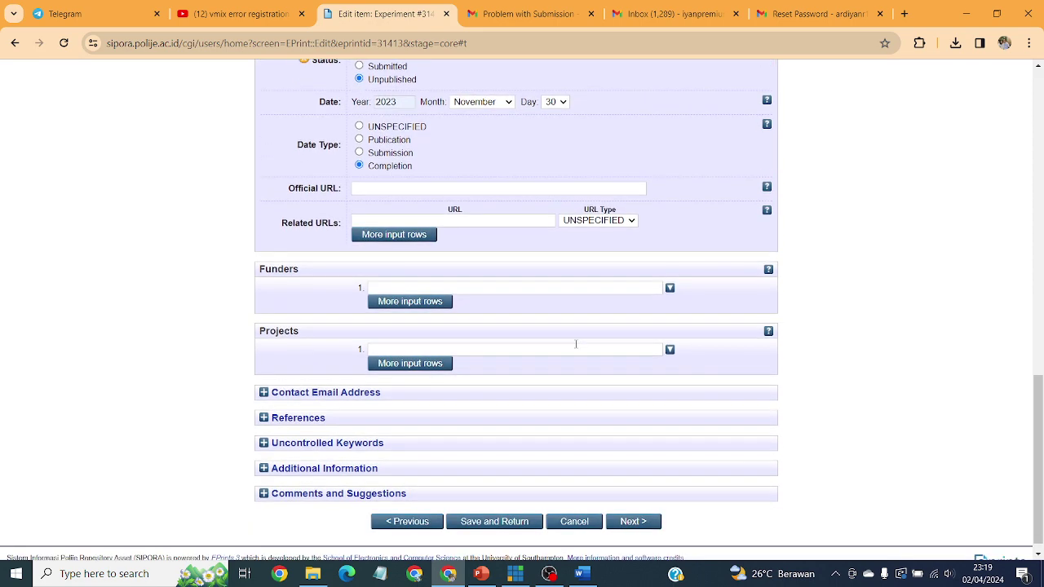
{"action": "scroll", "coordinate": [556, 347], "scroll_direction": "down", "scroll_amount": 1}
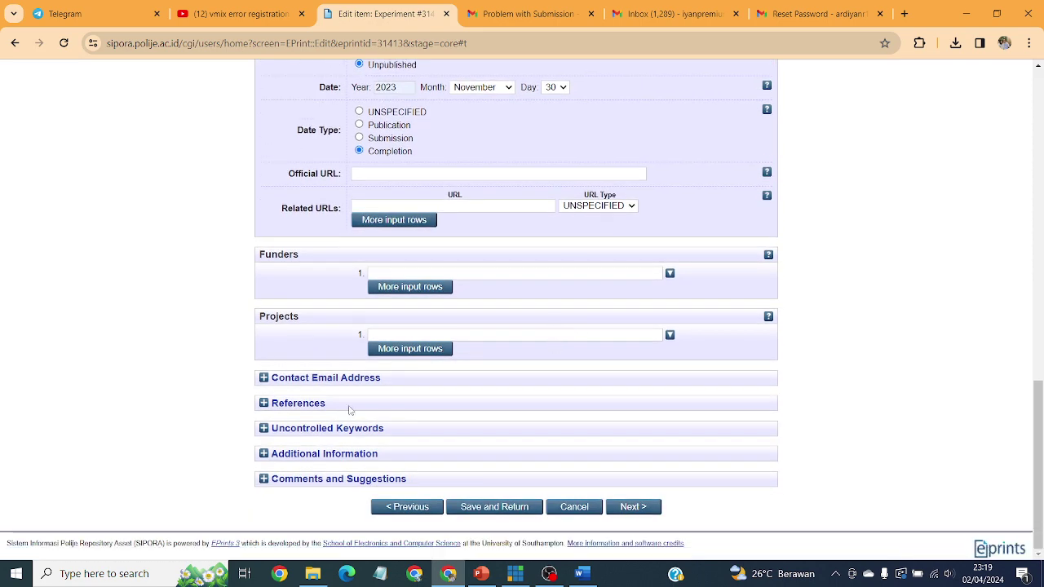
Step: Expand the Contact Email Address field, then read the 'Problem with Submission' item-return email in Gmail
{"action": "left_click", "coordinate": [263, 379]}
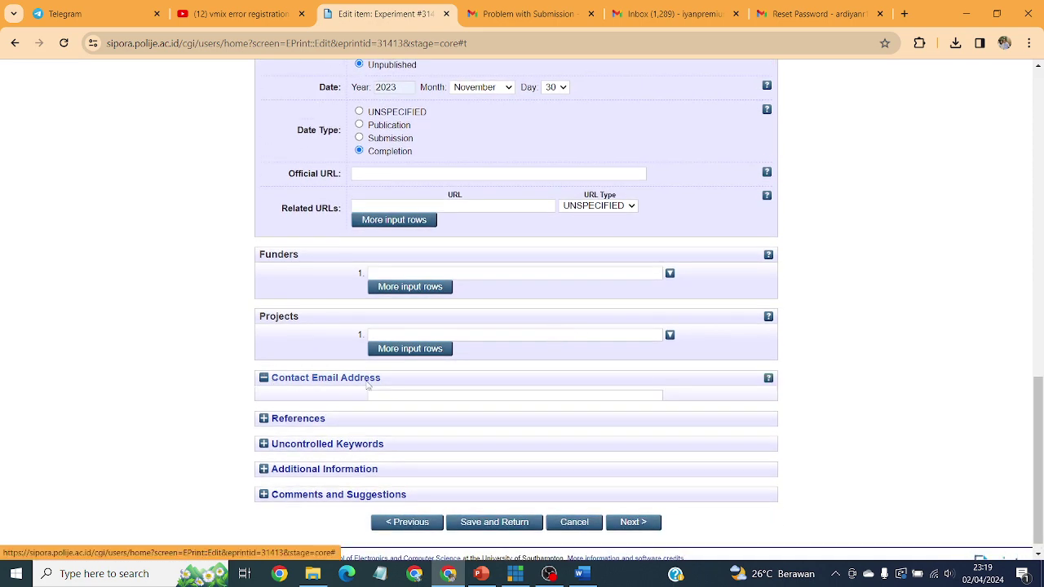
{"action": "left_click", "coordinate": [483, 397]}
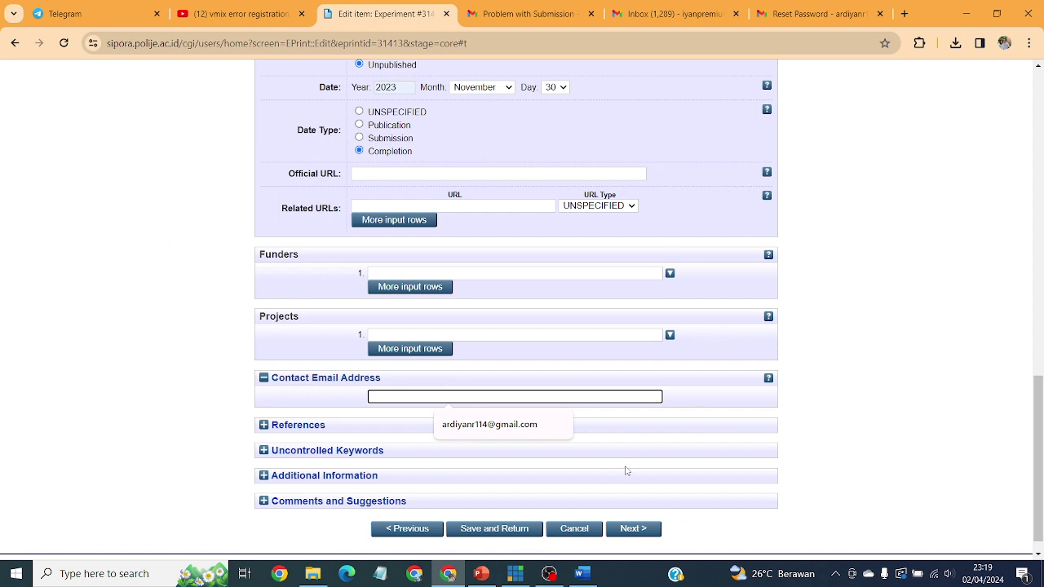
{"action": "left_click", "coordinate": [522, 8]}
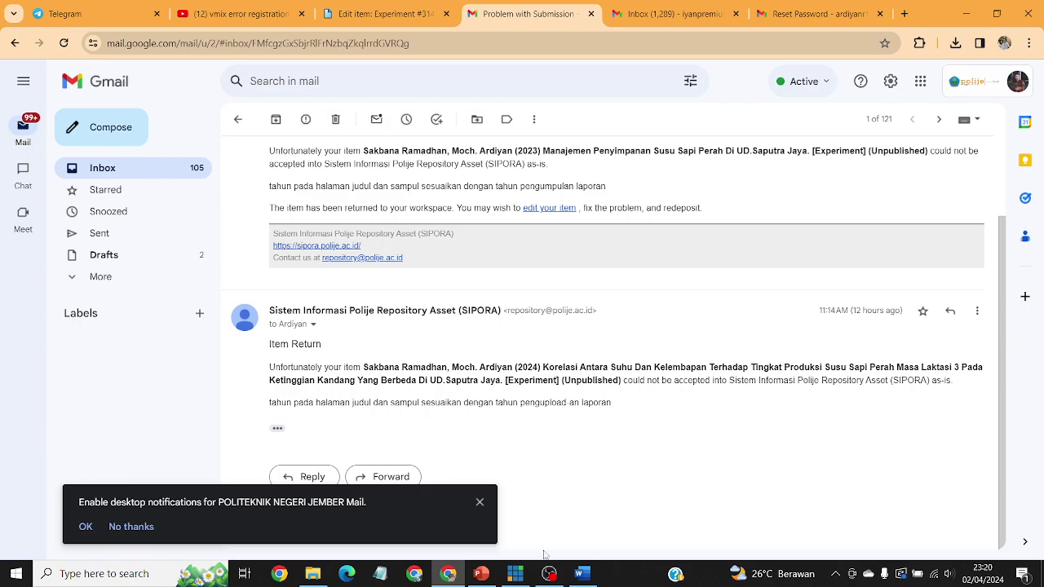
Step: Check the year on the Word report's cover page, then return to SIPORA's edit form
{"action": "left_click", "coordinate": [581, 574]}
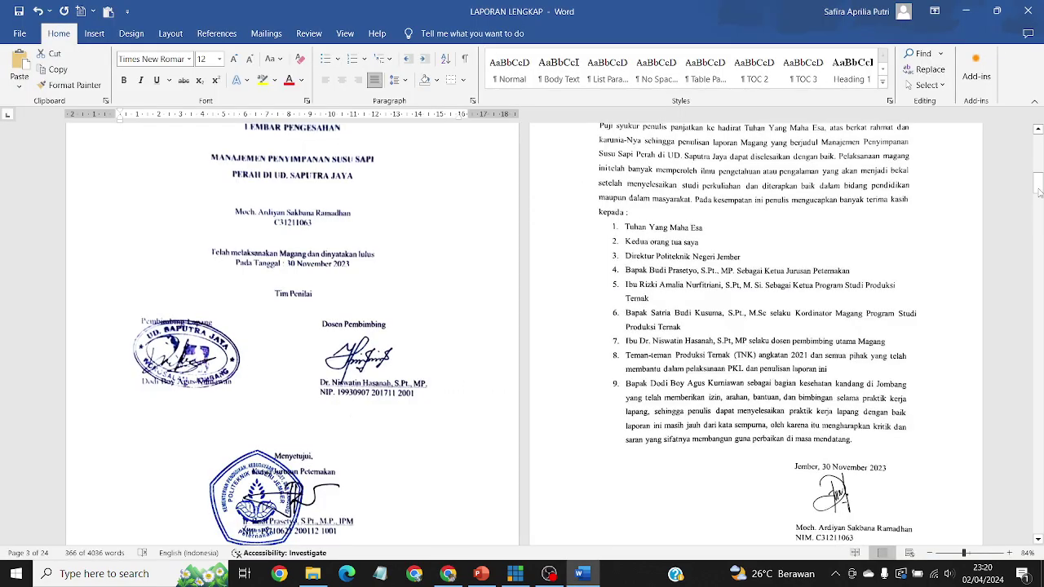
{"action": "mouse_move", "coordinate": [1038, 193]}
{"action": "left_mouse_down"}
{"action": "mouse_move", "coordinate": [1040, 154]}
{"action": "mouse_move", "coordinate": [1041, 175]}
{"action": "left_mouse_up"}
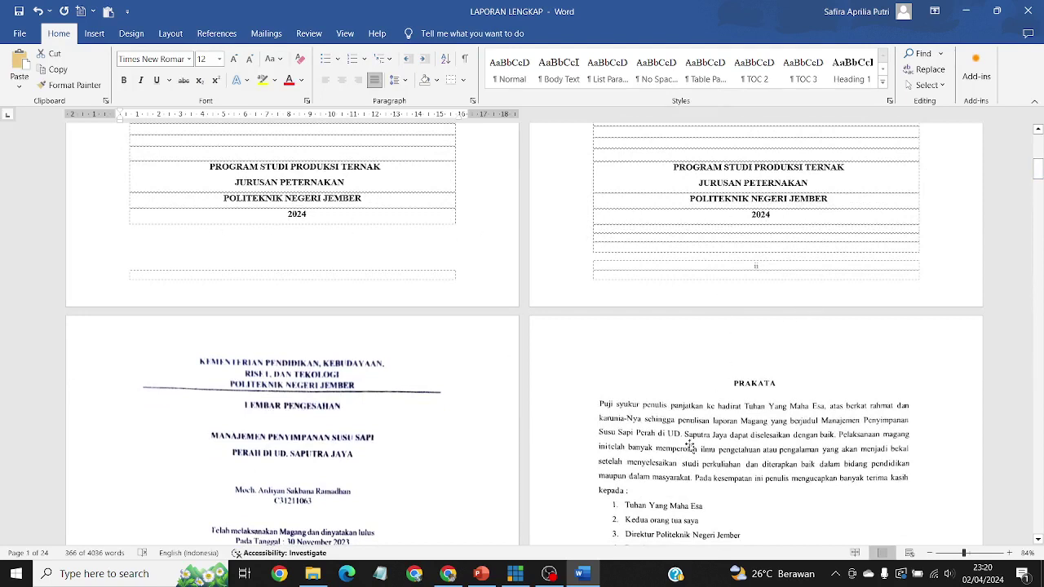
{"action": "left_click", "coordinate": [429, 579]}
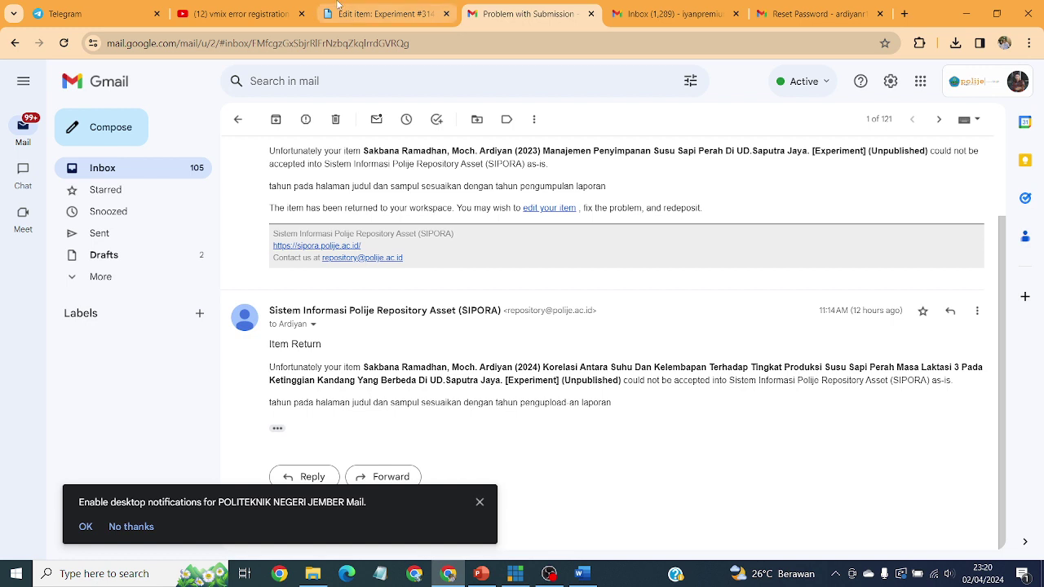
{"action": "left_click", "coordinate": [392, 13]}
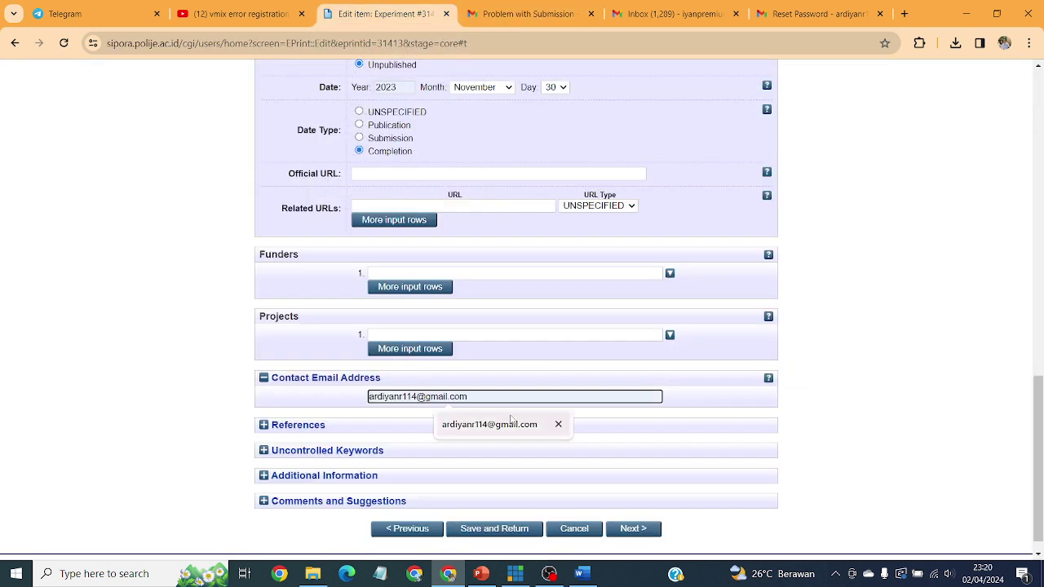
Step: Fill the contact e-mail from the autofill suggestion and expand the empty References section
{"action": "left_click", "coordinate": [514, 422]}
{"action": "left_click", "coordinate": [514, 16]}
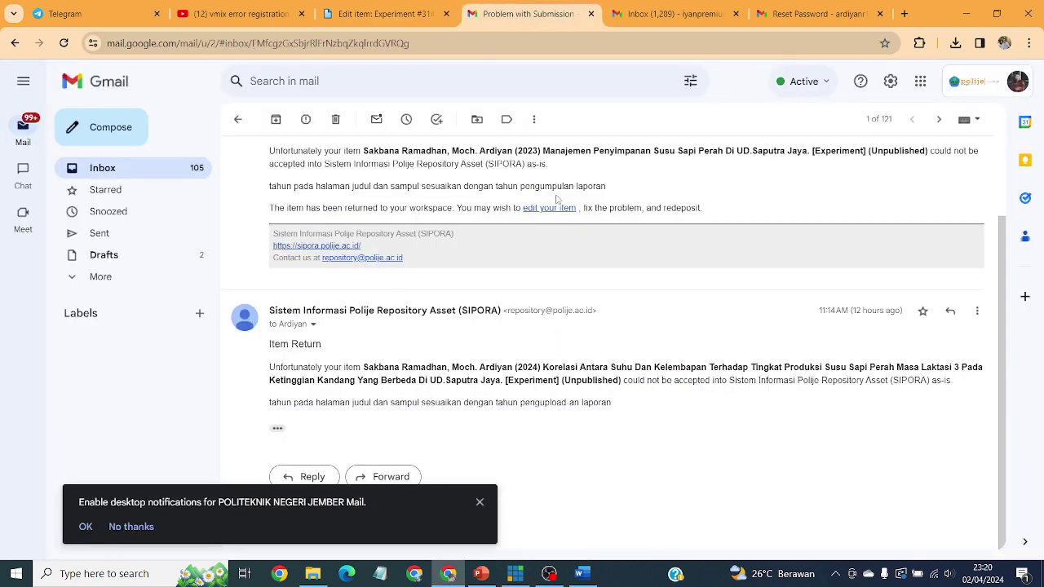
{"action": "left_click", "coordinate": [372, 5]}
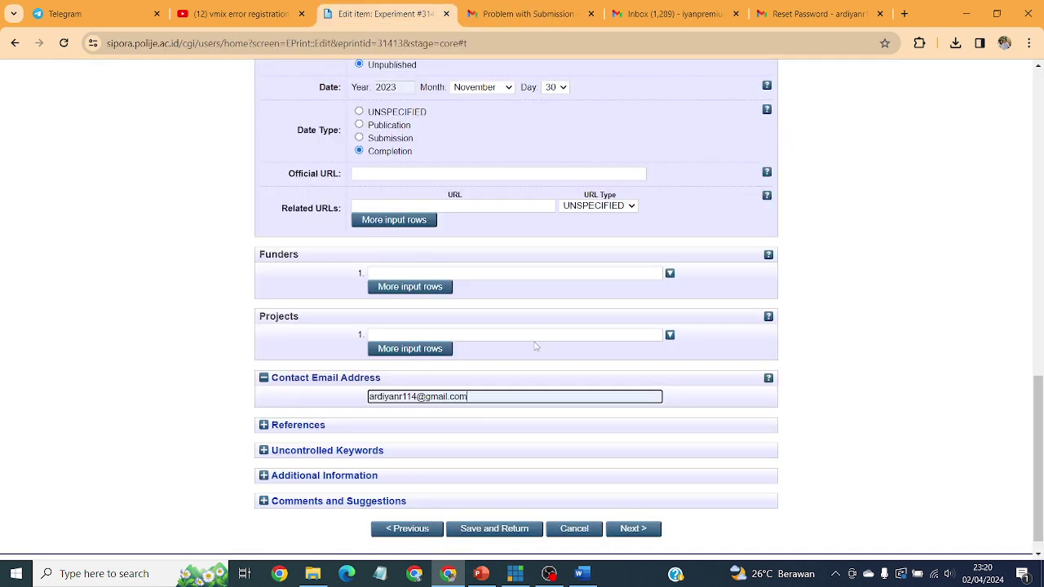
{"action": "scroll", "coordinate": [537, 347], "scroll_direction": "down", "scroll_amount": 1}
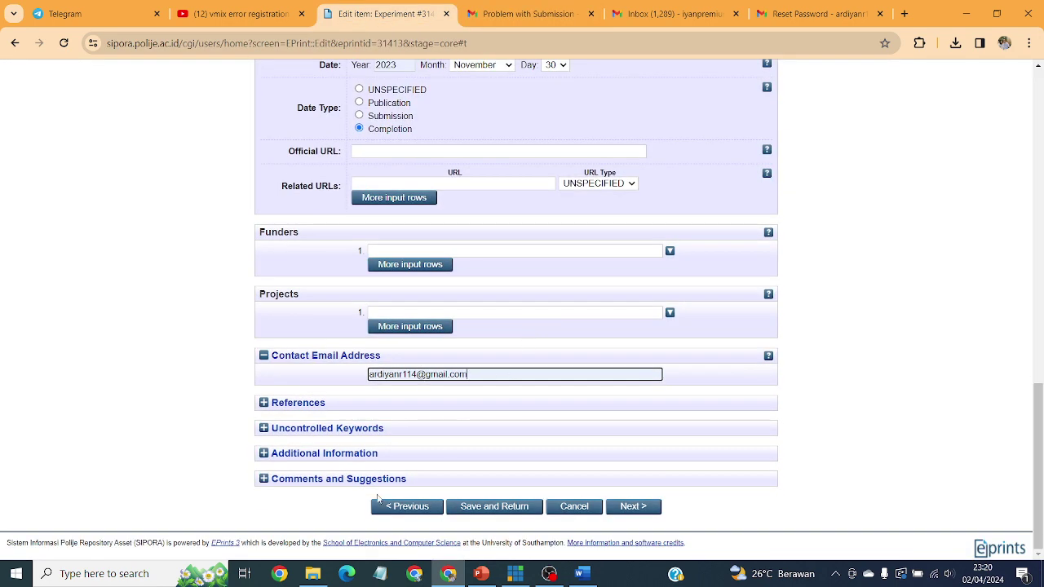
{"action": "left_click", "coordinate": [269, 403]}
{"action": "scroll", "coordinate": [416, 398], "scroll_direction": "down", "scroll_amount": 2}
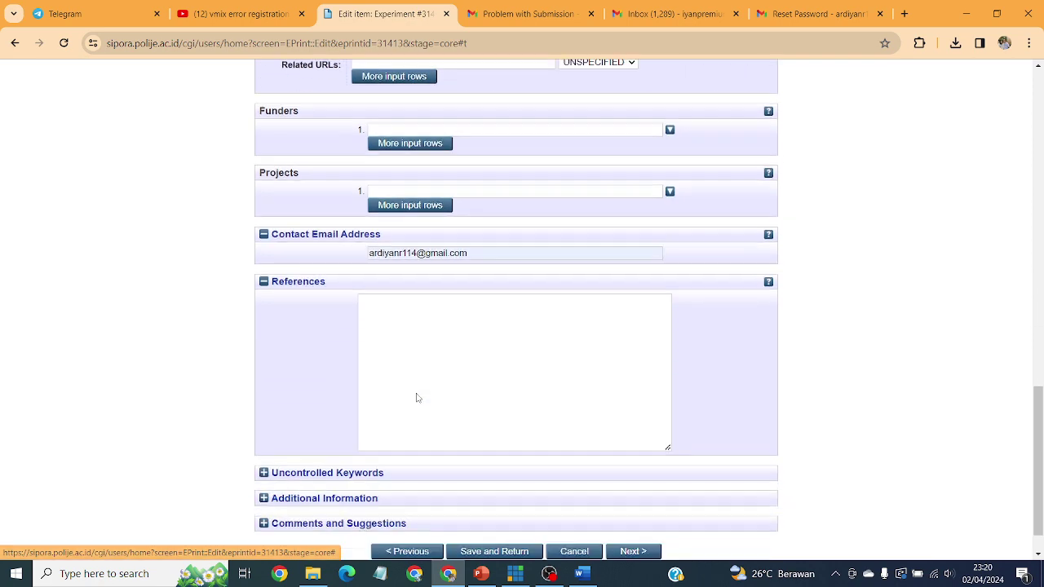
{"action": "scroll", "coordinate": [416, 397], "scroll_direction": "down", "scroll_amount": 1}
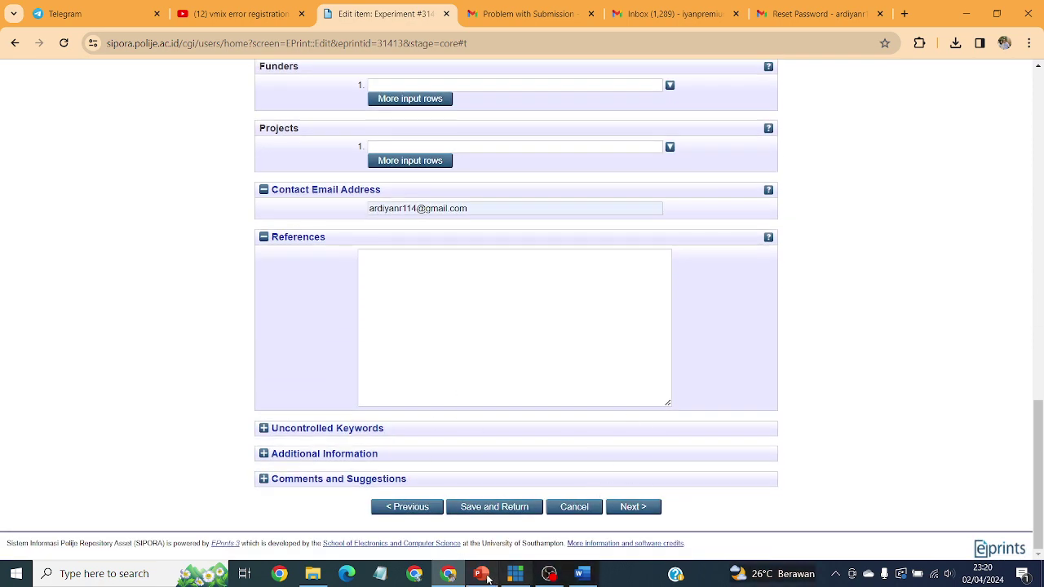
Step: Copy the Daftar Pustaka list from the Word report and paste it into SIPORA's References field
{"action": "left_click", "coordinate": [581, 573]}
{"action": "left_click_drag", "start_coordinate": [1037, 167], "coordinate": [1038, 175]}
{"action": "left_click_drag", "start_coordinate": [1038, 444], "coordinate": [1038, 522]}
{"action": "scroll", "coordinate": [522, 327], "scroll_direction": "up", "scroll_amount": 5}
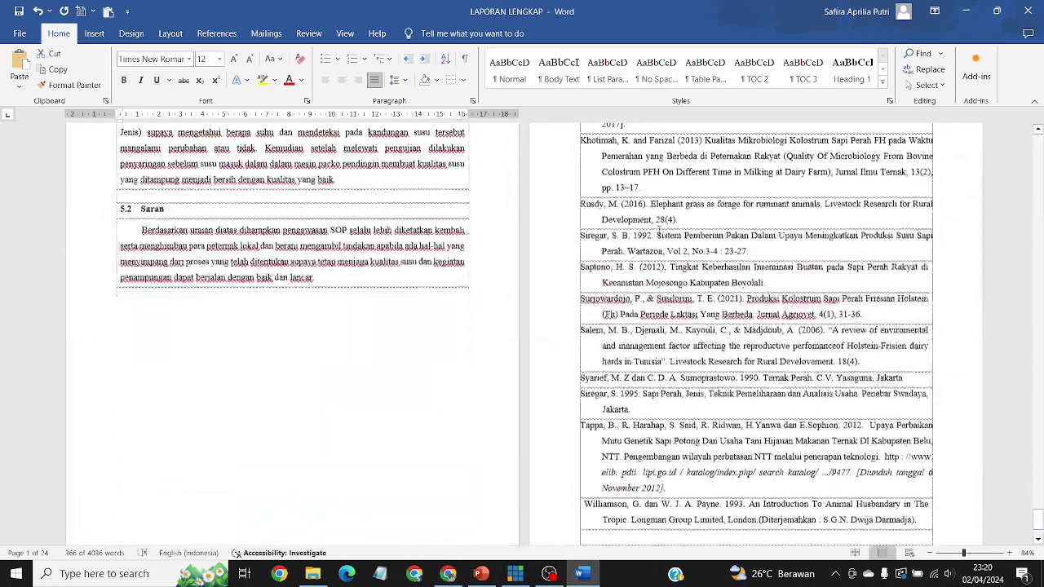
{"action": "left_click_drag", "start_coordinate": [580, 169], "coordinate": [926, 448]}
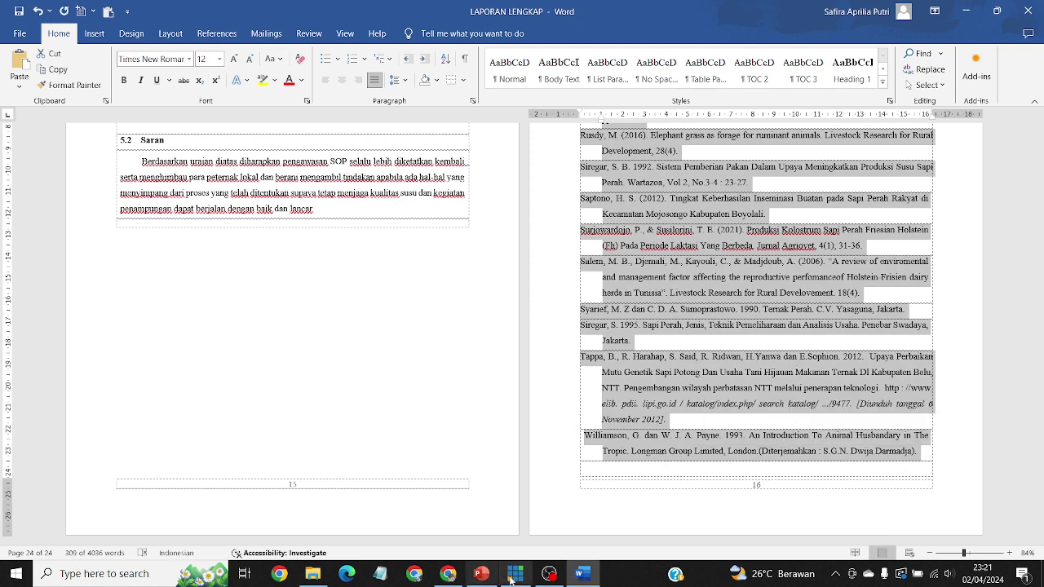
{"action": "left_click", "coordinate": [447, 574]}
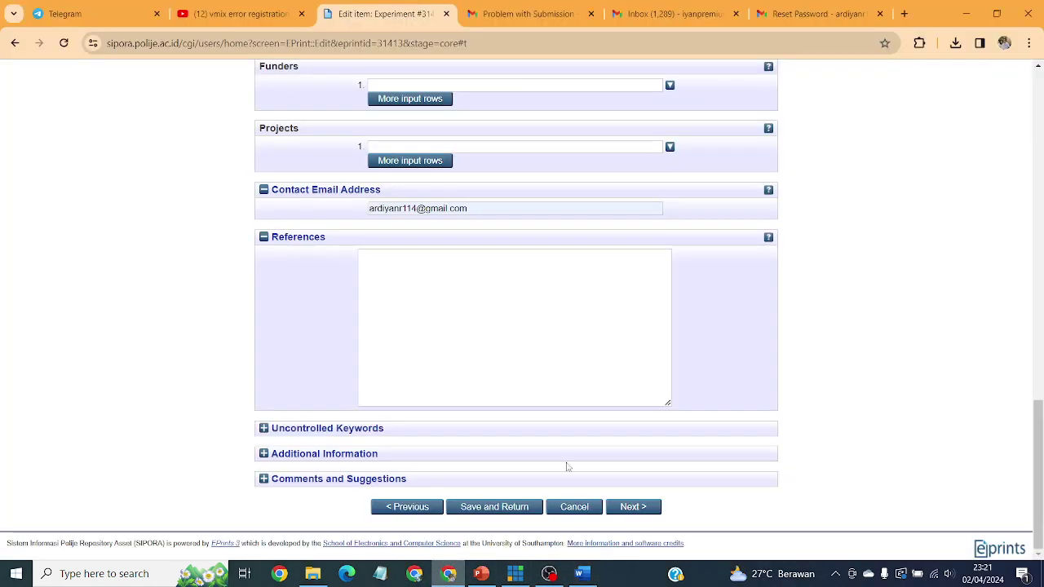
{"action": "left_click", "coordinate": [470, 300]}
{"action": "key", "text": "ctrl+v"}
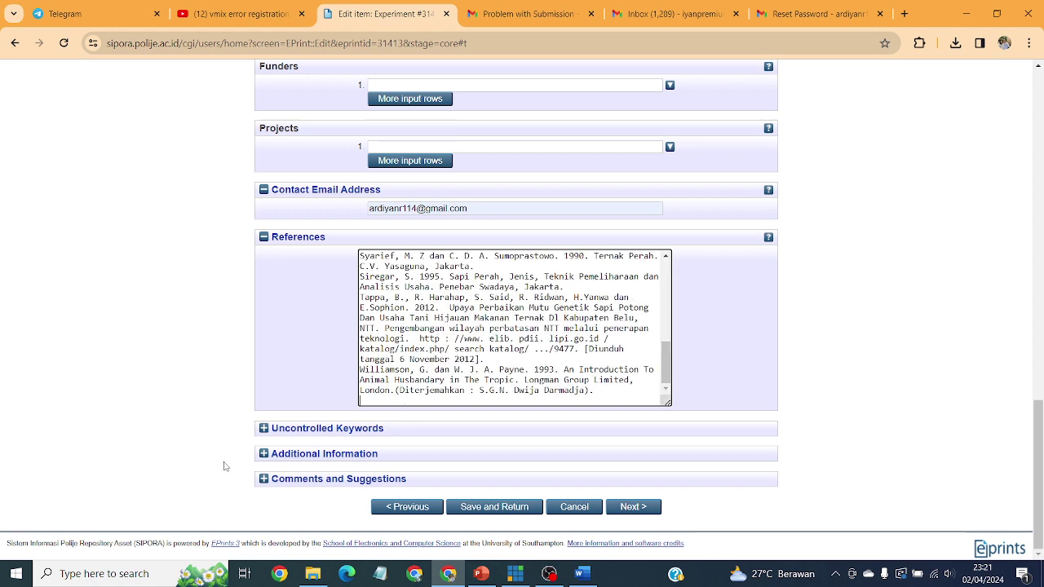
Step: Enter Uncontrolled Keywords 'Tempat Penampungan susu, Sapi Perah' and continue to the Subjects stage
{"action": "left_click", "coordinate": [298, 429]}
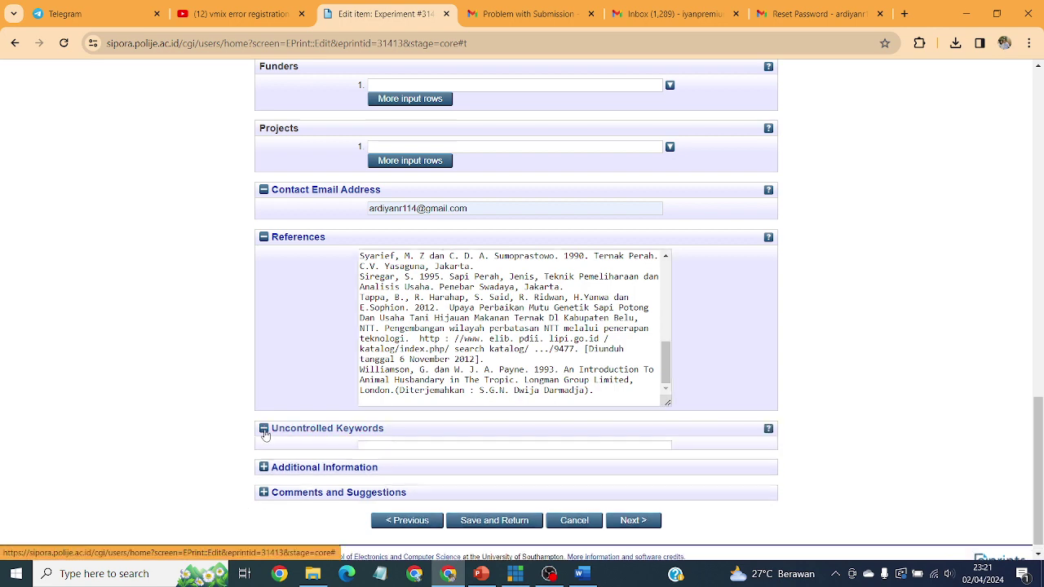
{"action": "left_click", "coordinate": [469, 456]}
{"action": "scroll", "coordinate": [652, 384], "scroll_direction": "down", "scroll_amount": 1}
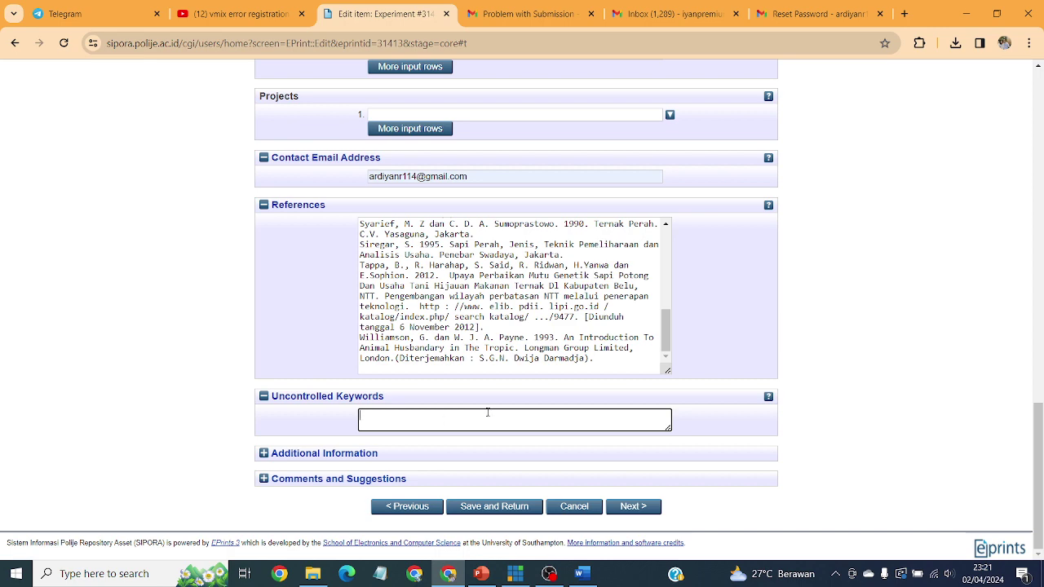
{"action": "scroll", "coordinate": [571, 310], "scroll_direction": "up", "scroll_amount": 10}
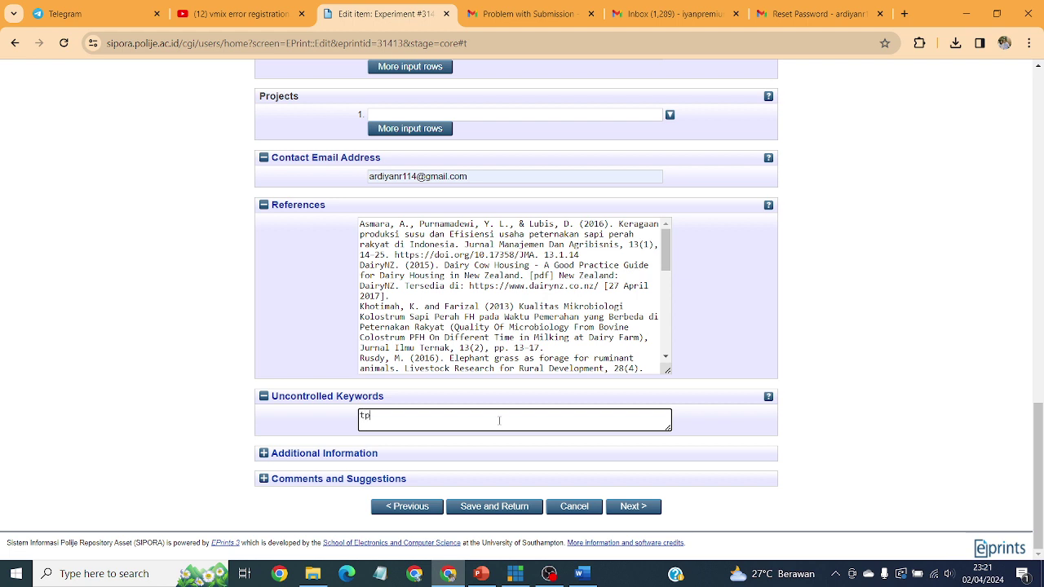
{"action": "key", "text": "BackSpace"}
{"action": "key", "text": "BackSpace"}
{"action": "key", "text": "BackSpace"}
{"action": "type", "text": "TP"}
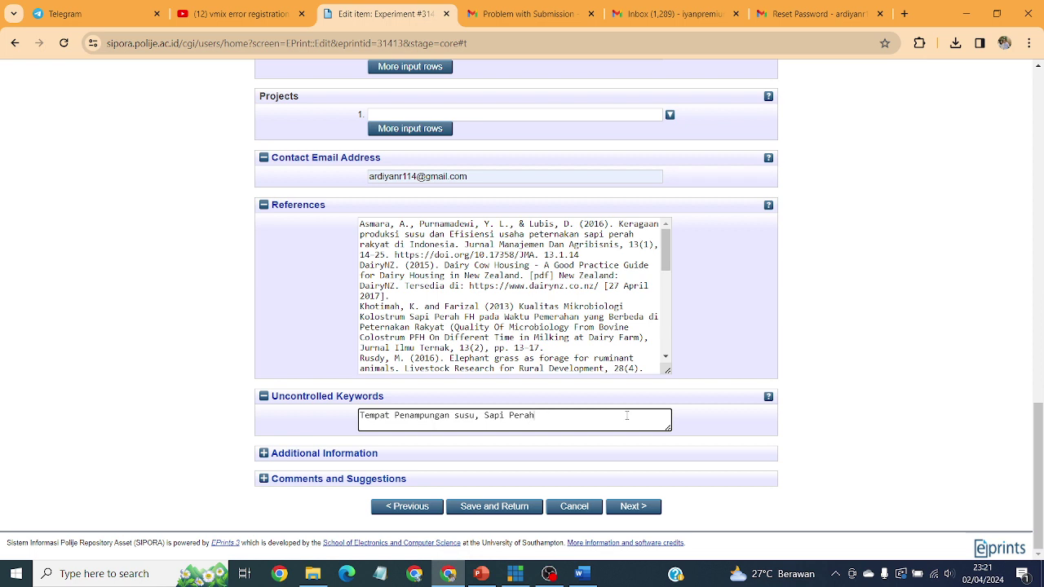
{"action": "left_click", "coordinate": [635, 507]}
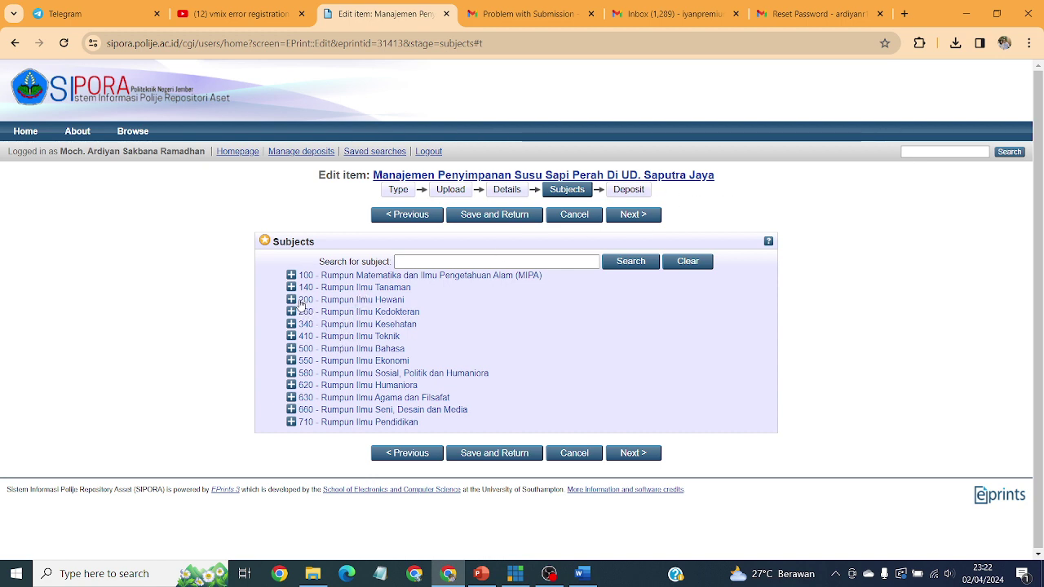
Step: Expand subject groups 200 and 210 and add subjects 216, 211 and 217
{"action": "left_click", "coordinate": [291, 300]}
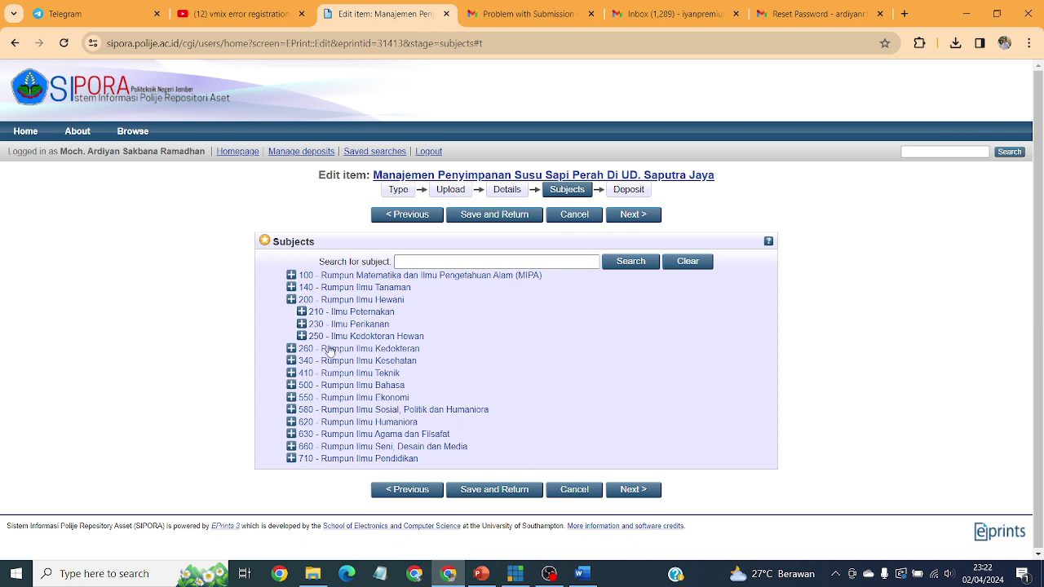
{"action": "left_click", "coordinate": [302, 312]}
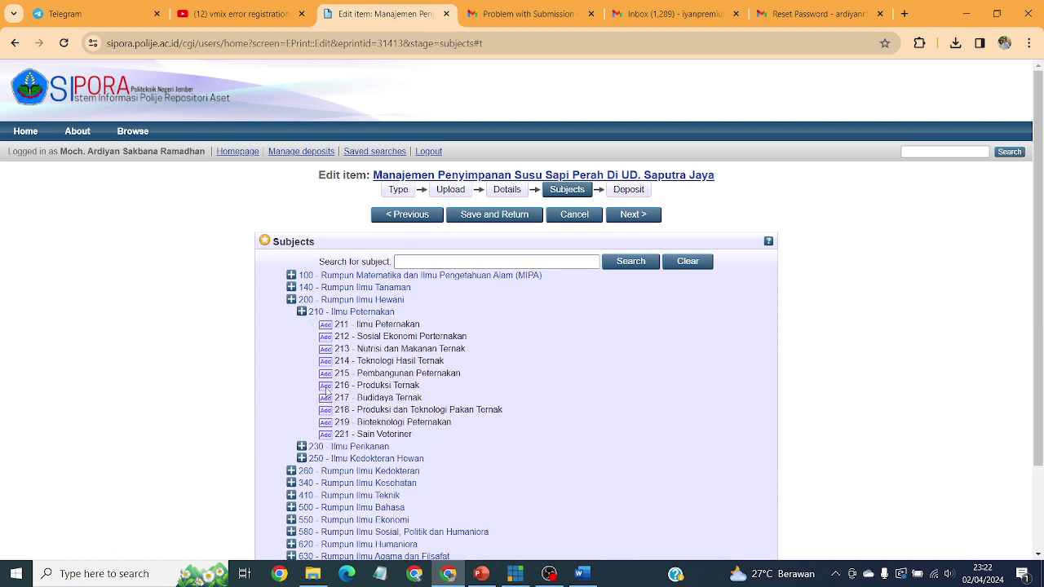
{"action": "left_click", "coordinate": [326, 389]}
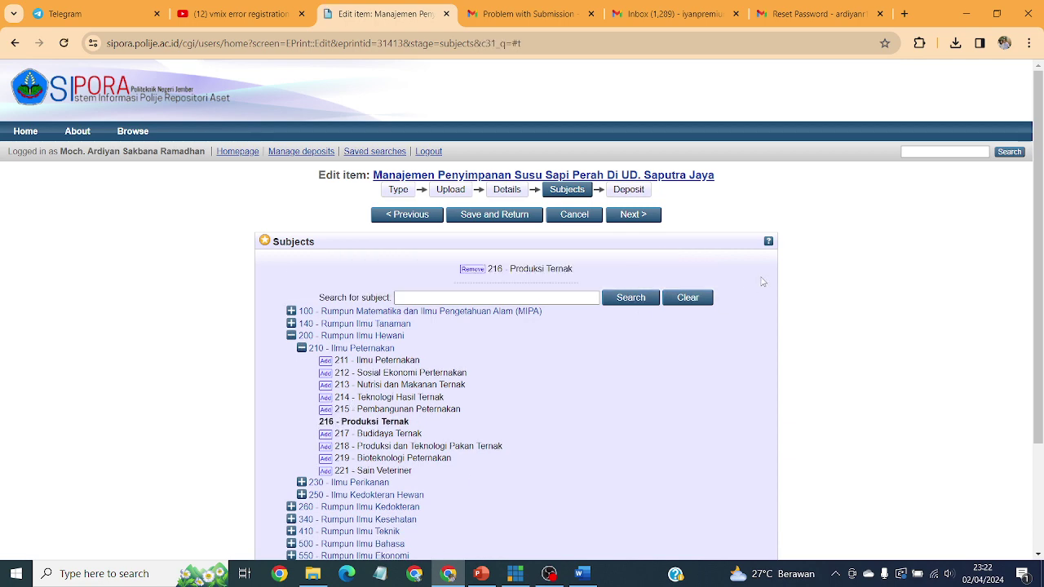
{"action": "scroll", "coordinate": [522, 285], "scroll_direction": "down", "scroll_amount": 1}
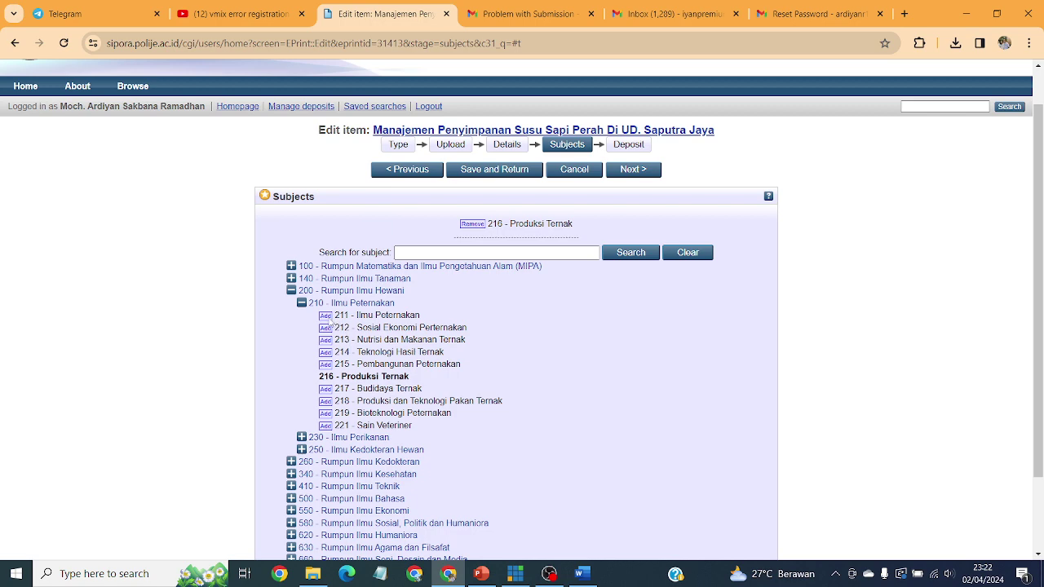
{"action": "left_click", "coordinate": [329, 317]}
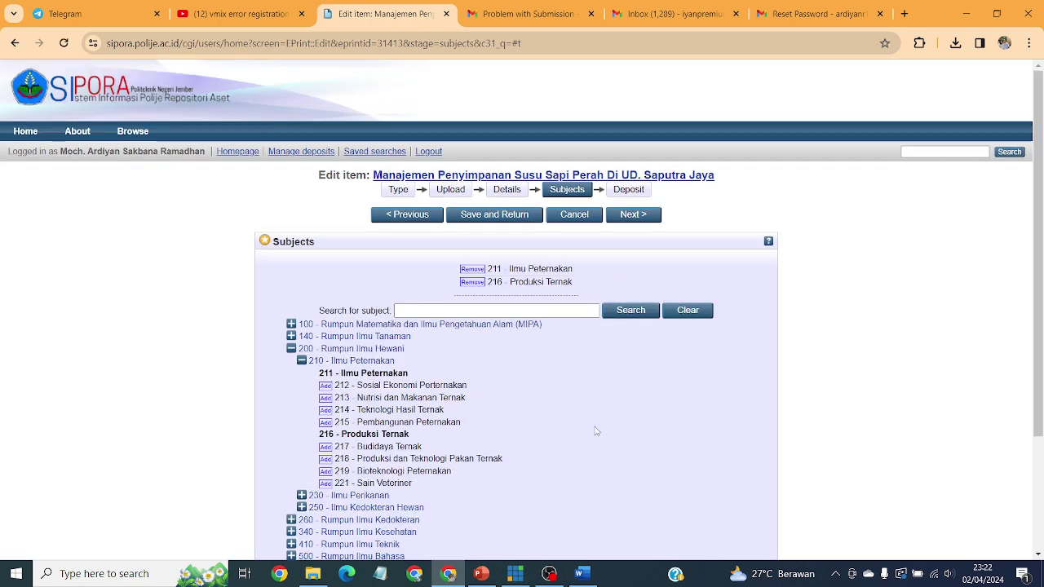
{"action": "scroll", "coordinate": [596, 431], "scroll_direction": "down", "scroll_amount": 1}
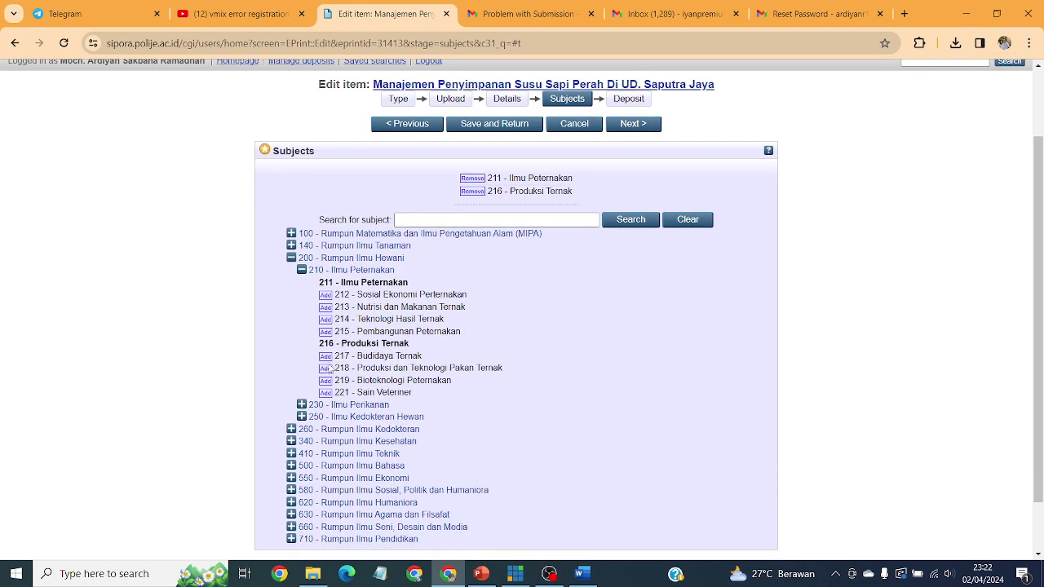
{"action": "left_click", "coordinate": [326, 356]}
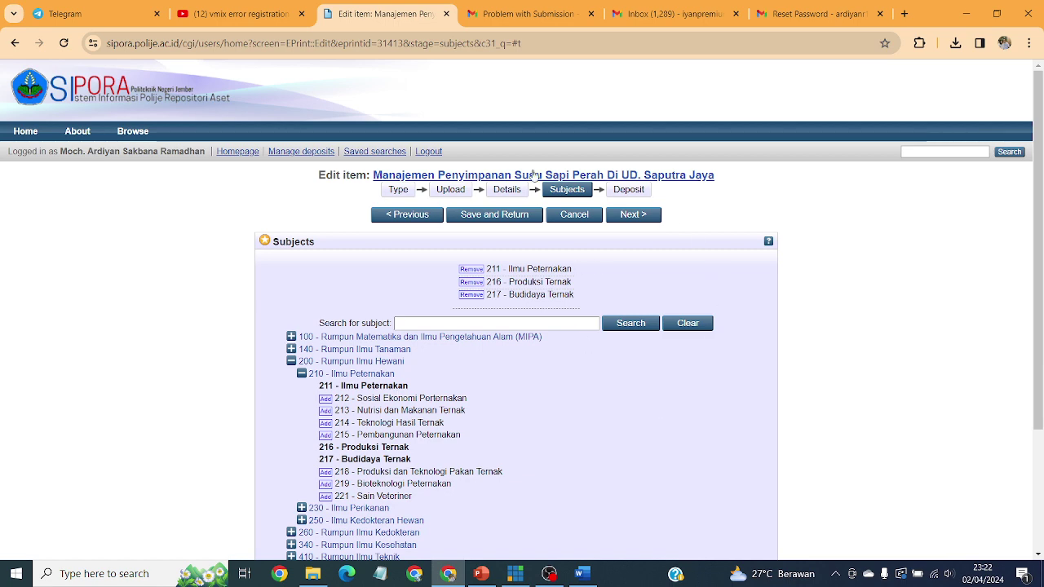
Step: Remove 211 and 217, leaving only 216 - Produksi Ternak, and go to Deposit agreement
{"action": "scroll", "coordinate": [381, 190], "scroll_direction": "down", "scroll_amount": 1}
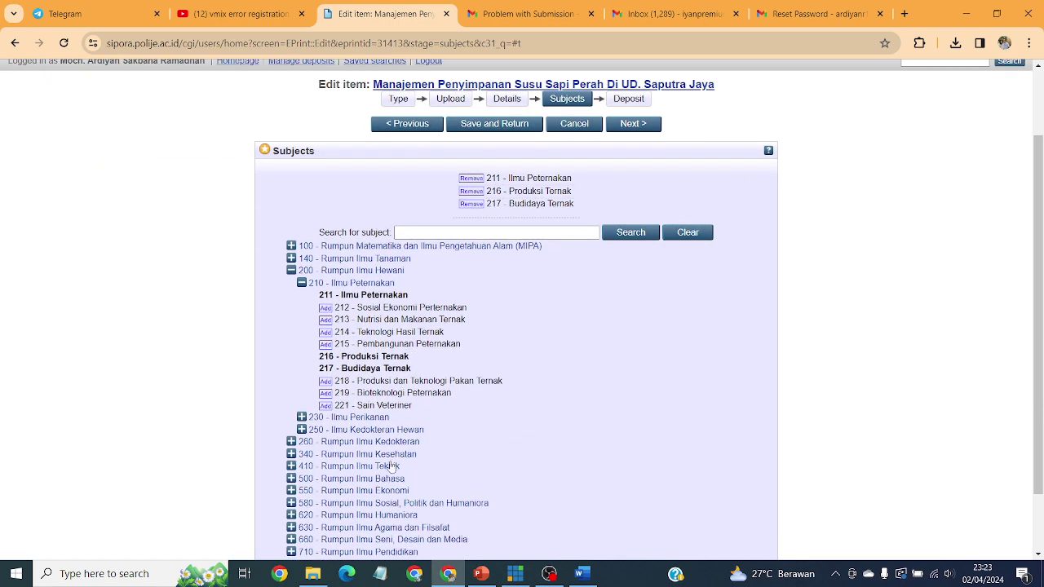
{"action": "scroll", "coordinate": [391, 466], "scroll_direction": "down", "scroll_amount": 1}
{"action": "scroll", "coordinate": [528, 342], "scroll_direction": "up", "scroll_amount": 1}
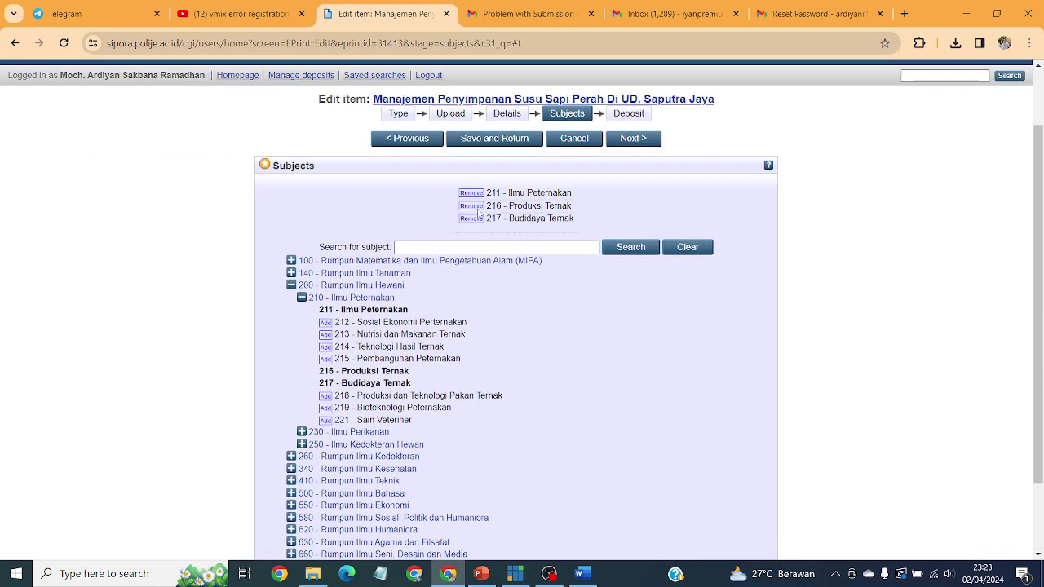
{"action": "left_click", "coordinate": [473, 194]}
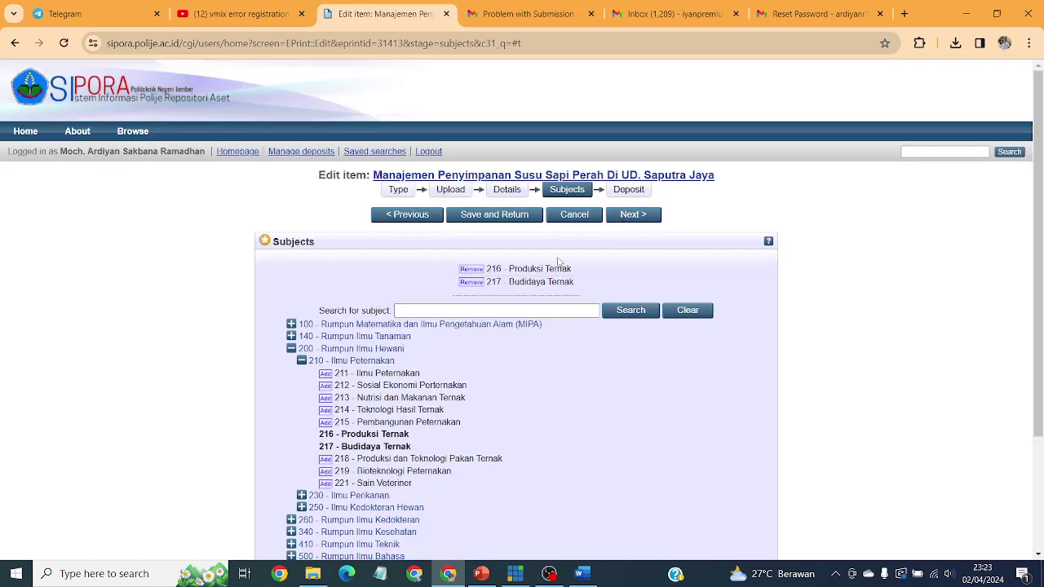
{"action": "left_click", "coordinate": [472, 282]}
{"action": "scroll", "coordinate": [604, 316], "scroll_direction": "down", "scroll_amount": 3}
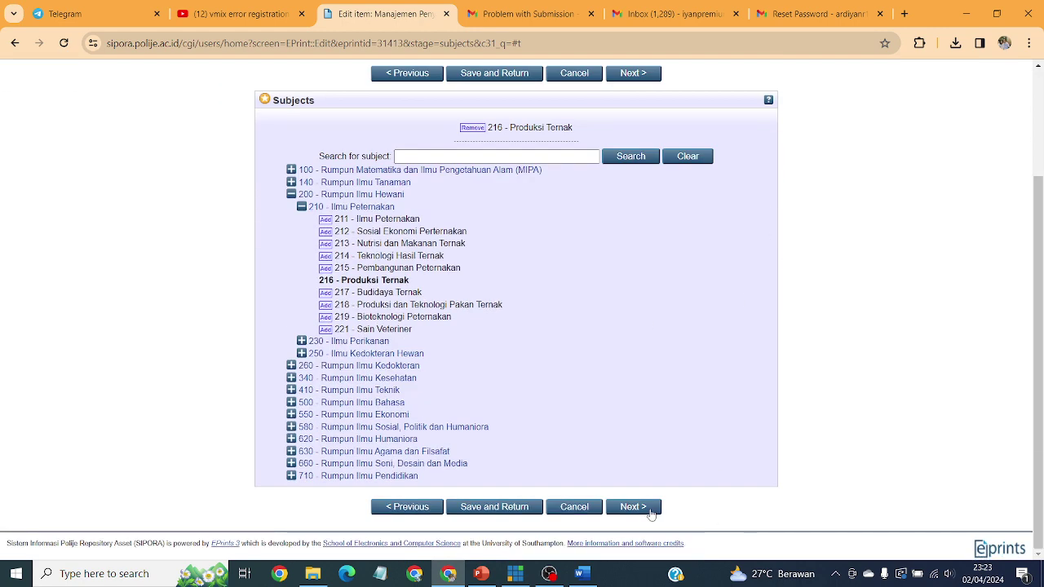
{"action": "left_click", "coordinate": [650, 512]}
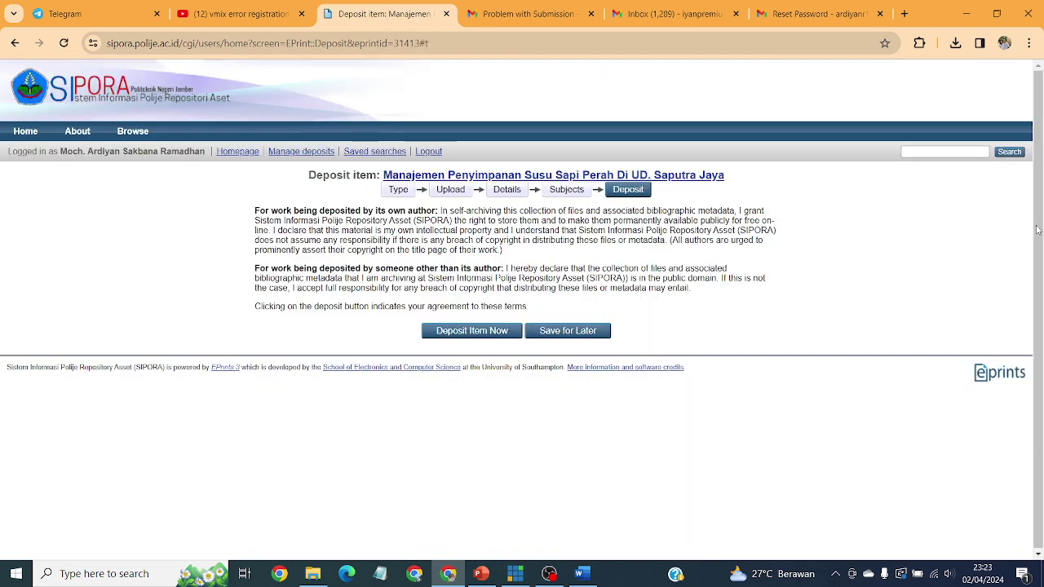
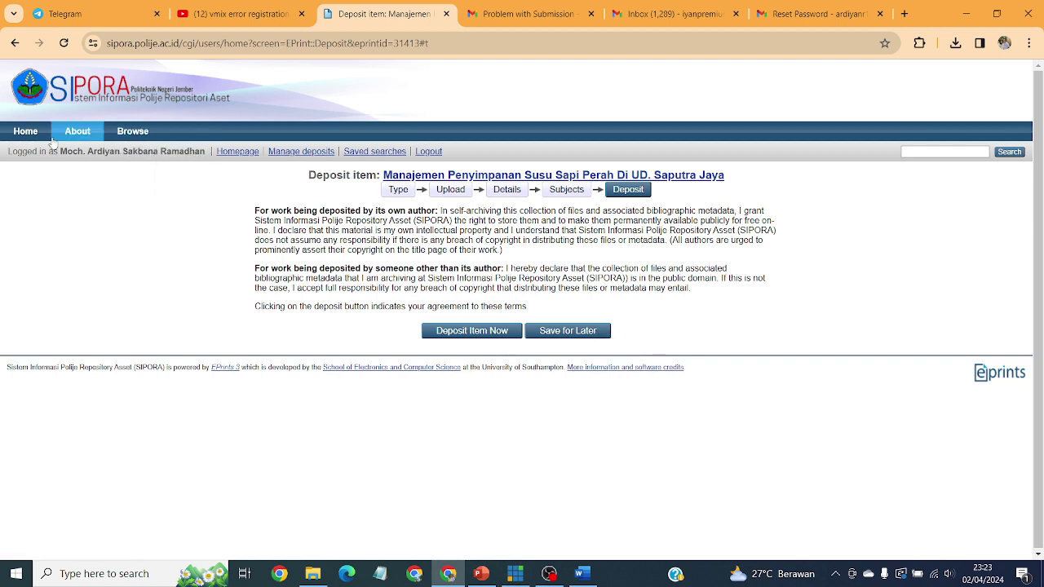
Step: Open Manage deposits and check that the first item shows User Workarea status
{"action": "left_click", "coordinate": [314, 154]}
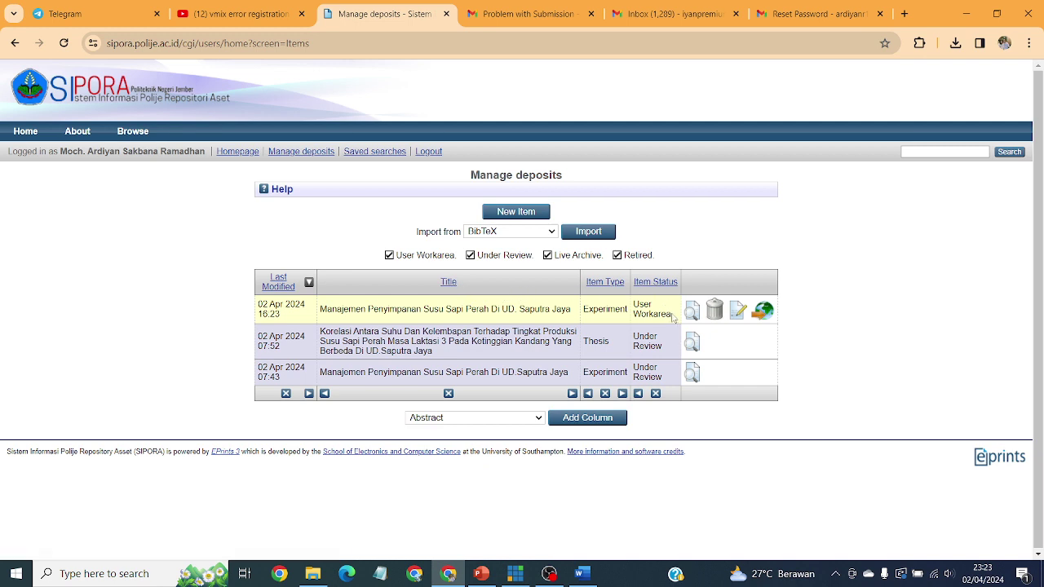
{"action": "left_click_drag", "start_coordinate": [636, 304], "coordinate": [642, 325]}
{"action": "left_click", "coordinate": [927, 358]}
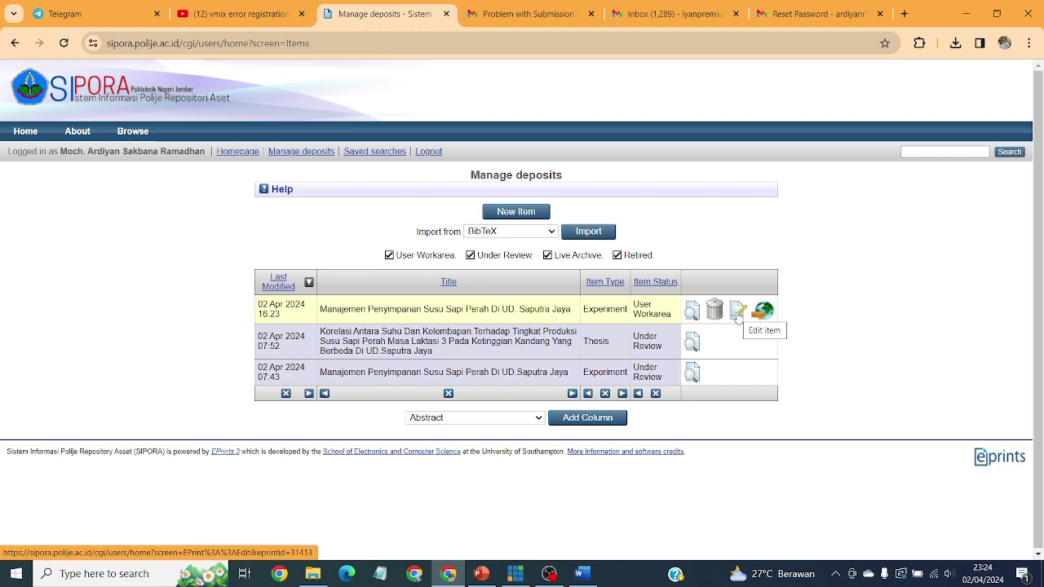
Step: Open the workarea item for editing, go back unchanged, and check the thesis's Under Review status
{"action": "left_click", "coordinate": [734, 316]}
{"action": "scroll", "coordinate": [432, 379], "scroll_direction": "down", "scroll_amount": 6}
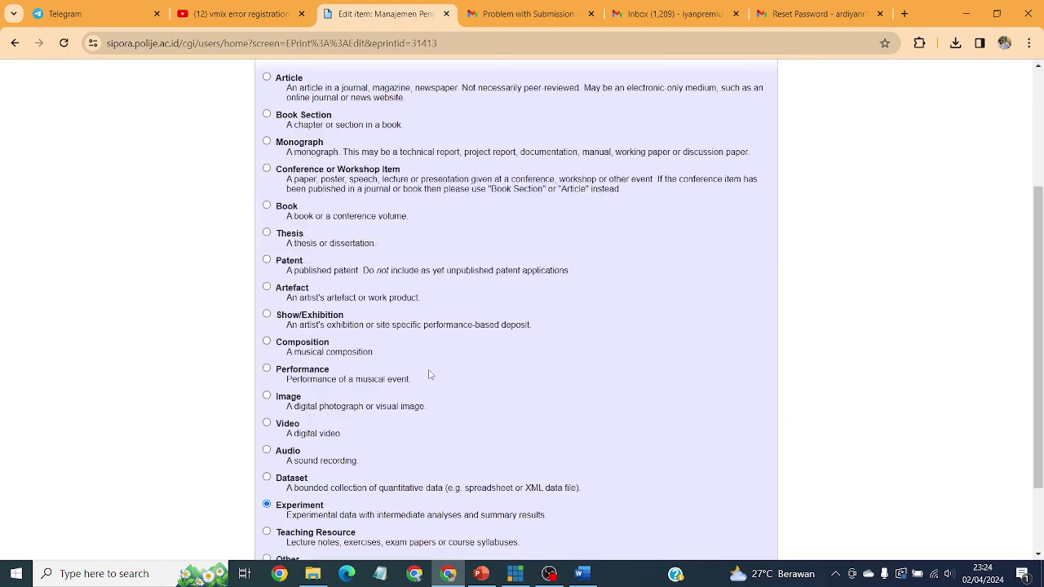
{"action": "scroll", "coordinate": [459, 348], "scroll_direction": "up", "scroll_amount": 5}
{"action": "scroll", "coordinate": [460, 348], "scroll_direction": "up", "scroll_amount": 1}
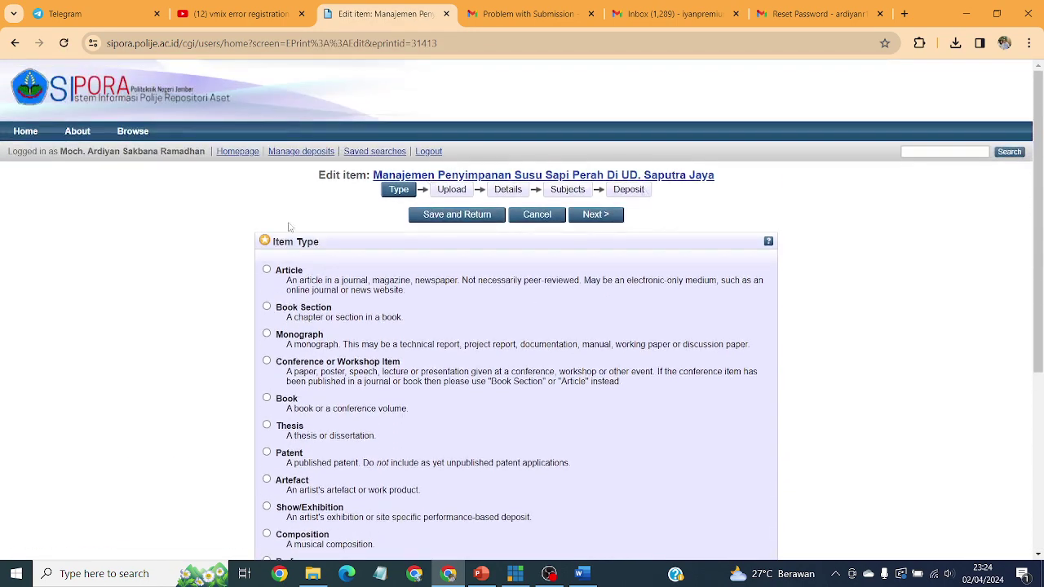
{"action": "left_click", "coordinate": [14, 43]}
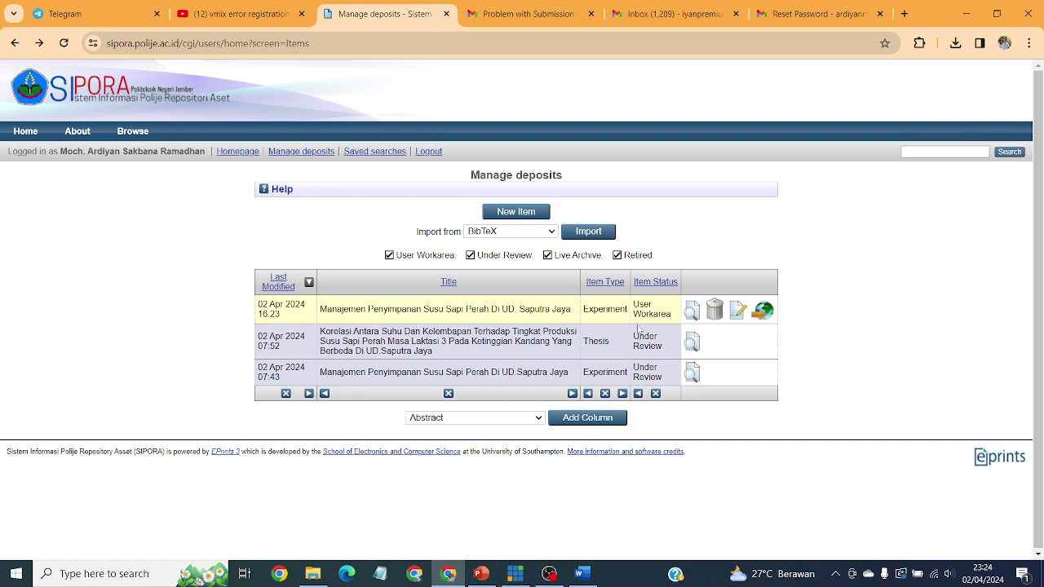
{"action": "left_click_drag", "start_coordinate": [634, 339], "coordinate": [664, 354]}
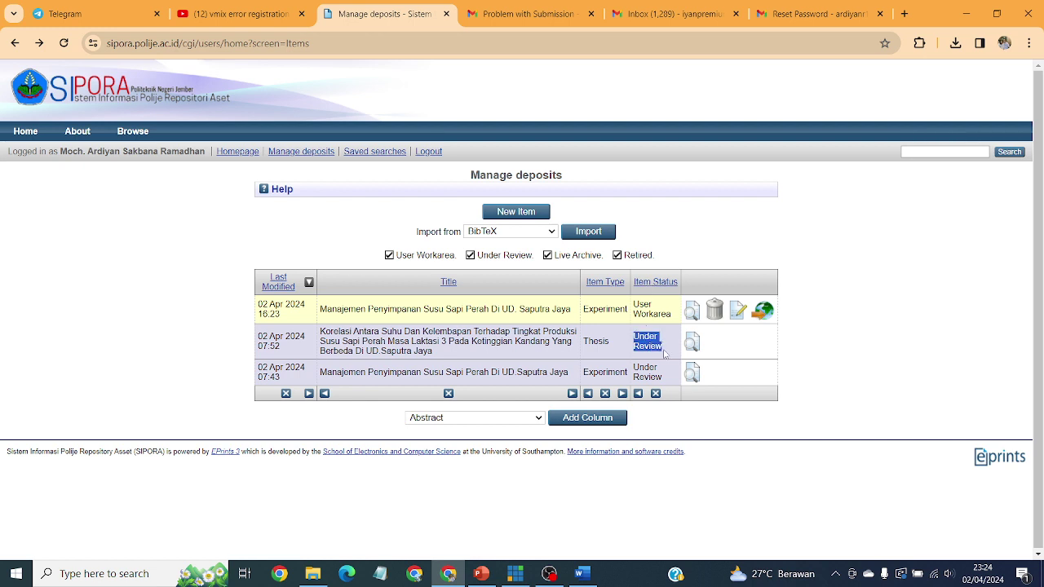
{"action": "left_click", "coordinate": [919, 370]}
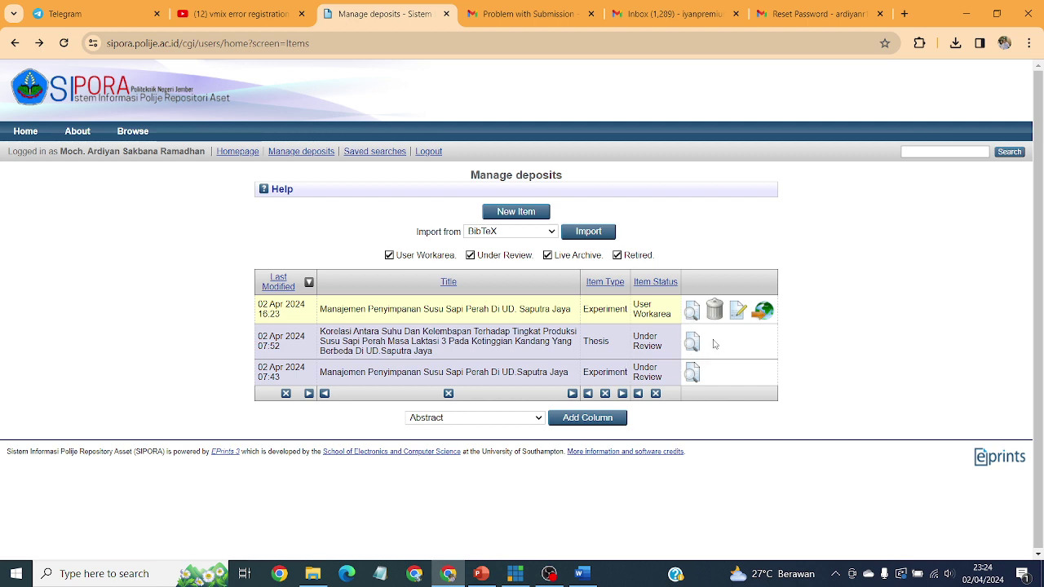
Step: Open the returned Korelasi thesis record and look over its preview, details and actions
{"action": "left_click", "coordinate": [691, 343]}
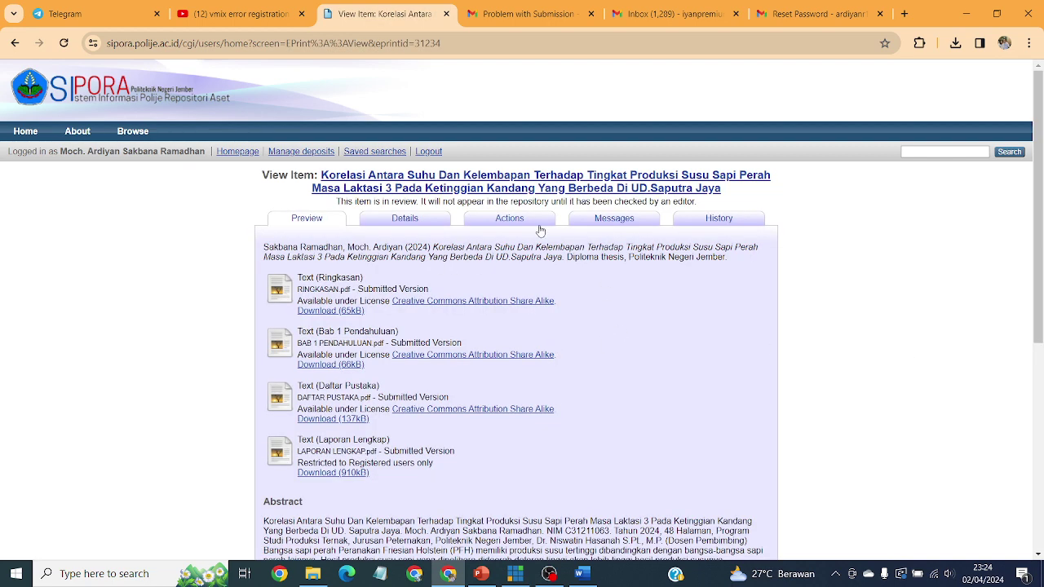
{"action": "left_click", "coordinate": [503, 224]}
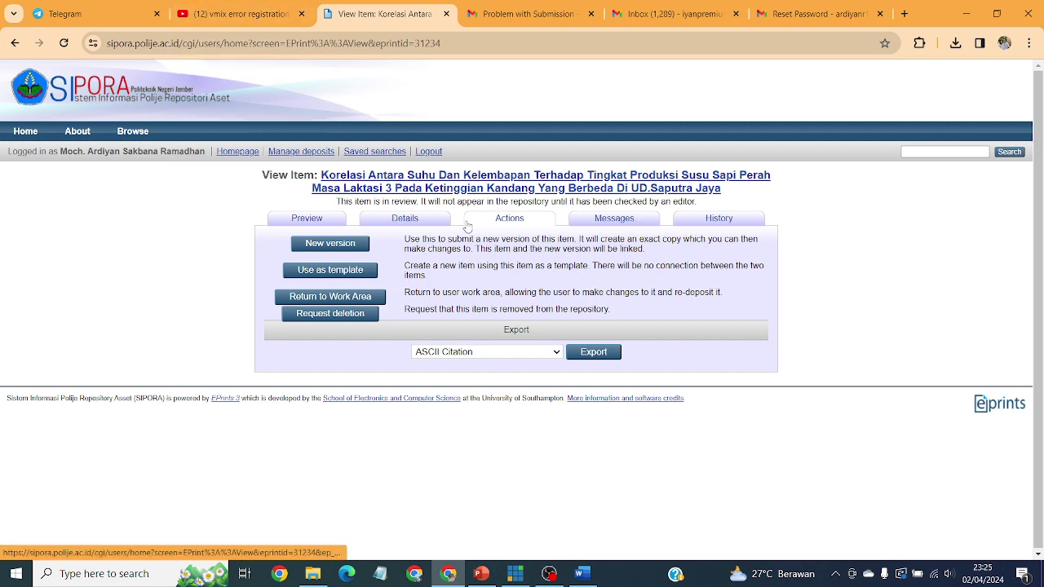
{"action": "left_click", "coordinate": [328, 222]}
{"action": "left_click", "coordinate": [400, 222]}
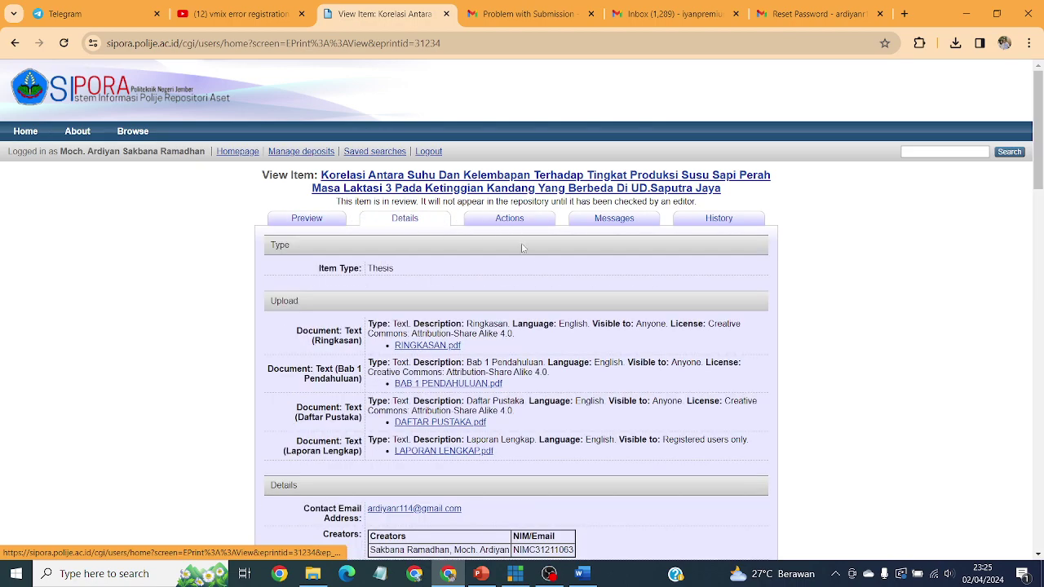
{"action": "scroll", "coordinate": [625, 434], "scroll_direction": "down", "scroll_amount": 4}
{"action": "scroll", "coordinate": [668, 445], "scroll_direction": "up", "scroll_amount": 4}
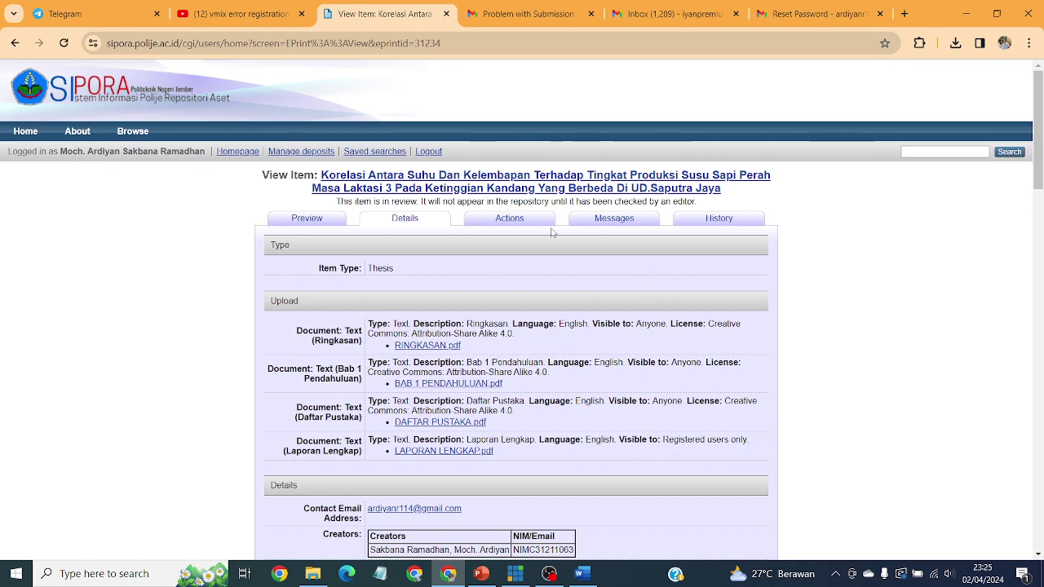
{"action": "left_click", "coordinate": [519, 220]}
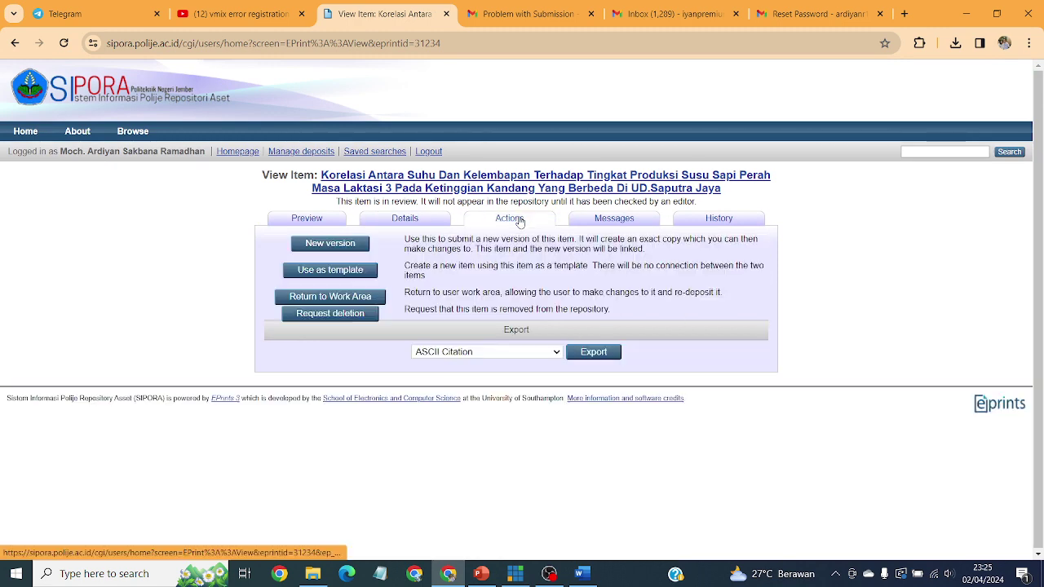
Step: Open the thesis's Messages and read the Item Return email's title and sending editor
{"action": "left_click", "coordinate": [618, 227]}
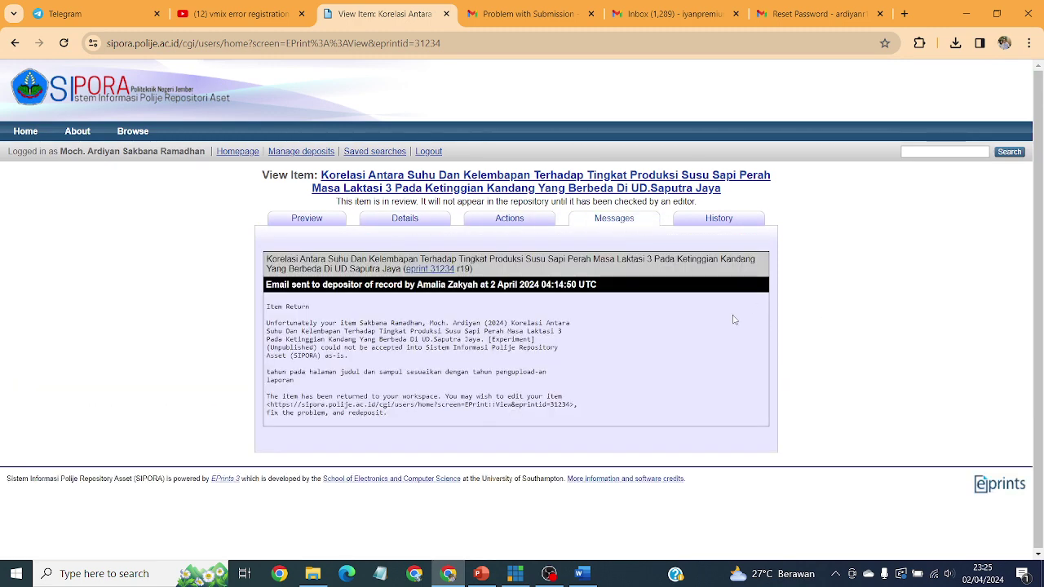
{"action": "left_click_drag", "start_coordinate": [1040, 209], "coordinate": [1039, 298]}
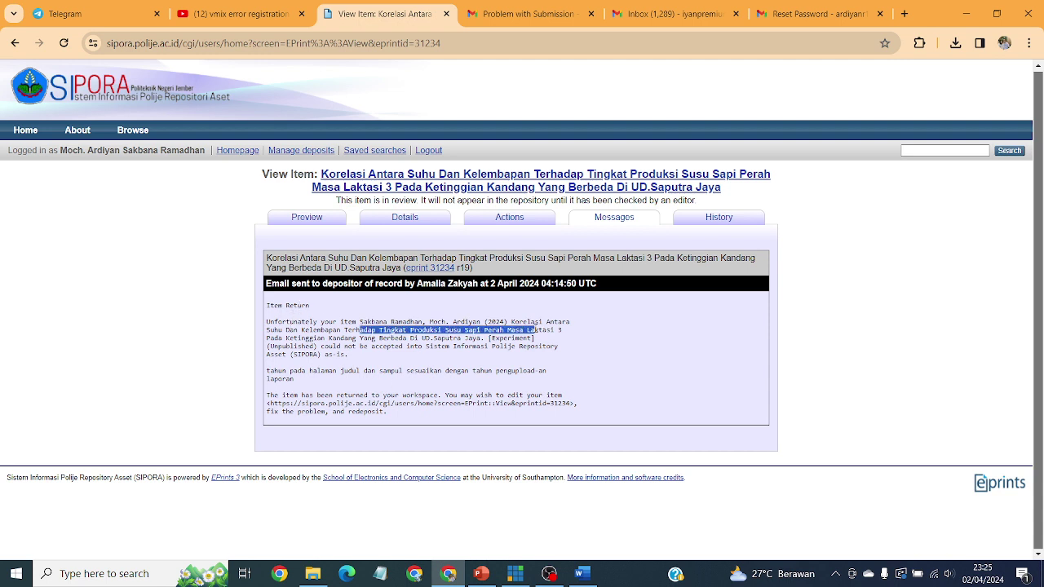
{"action": "left_click_drag", "start_coordinate": [359, 329], "coordinate": [537, 329]}
{"action": "left_click", "coordinate": [376, 303]}
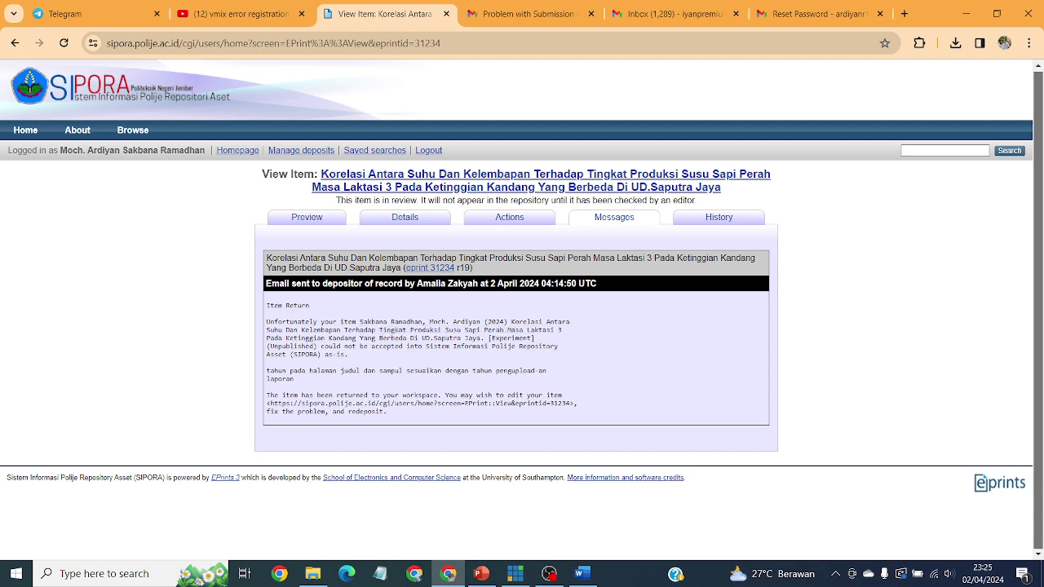
{"action": "left_click_drag", "start_coordinate": [416, 283], "coordinate": [508, 296]}
{"action": "left_click", "coordinate": [584, 359]}
{"action": "left_click", "coordinate": [622, 364]}
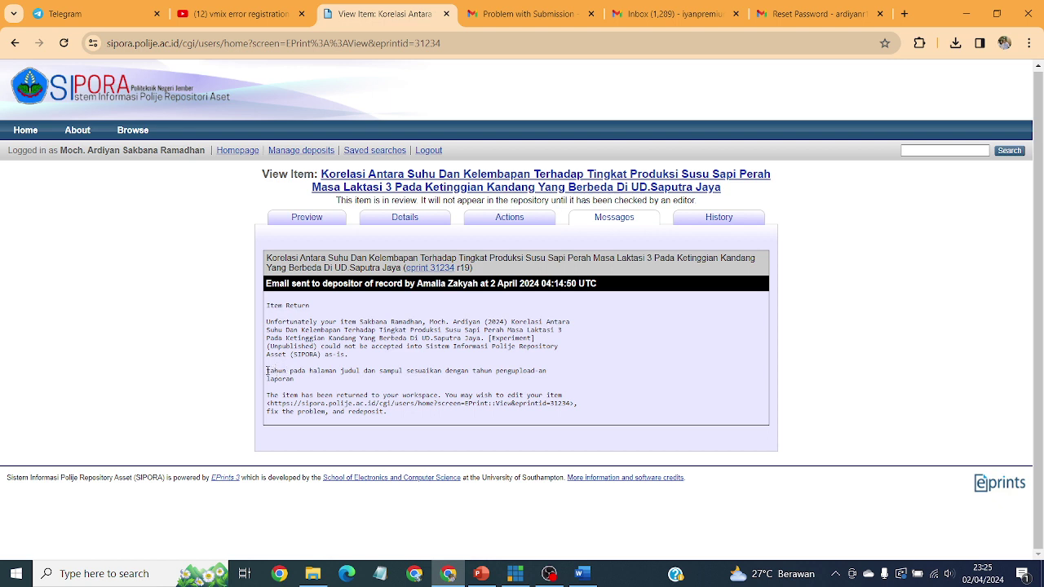
Step: Read the return reason asking that the title-page year match the 2024 upload year
{"action": "left_click_drag", "start_coordinate": [276, 372], "coordinate": [314, 373]}
{"action": "left_click_drag", "start_coordinate": [357, 372], "coordinate": [531, 387]}
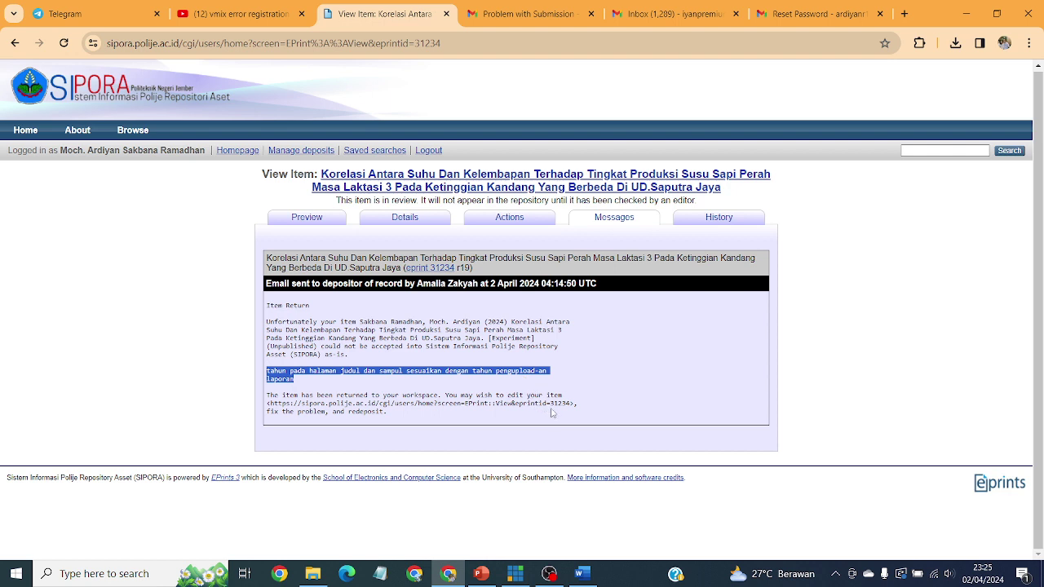
{"action": "left_click_drag", "start_coordinate": [571, 417], "coordinate": [446, 322]}
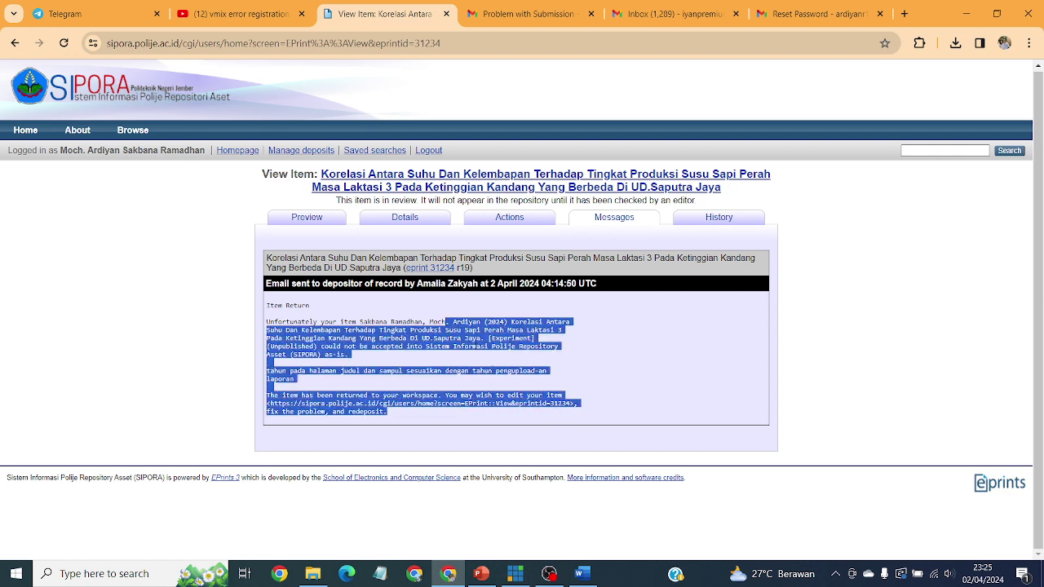
{"action": "left_click", "coordinate": [595, 355]}
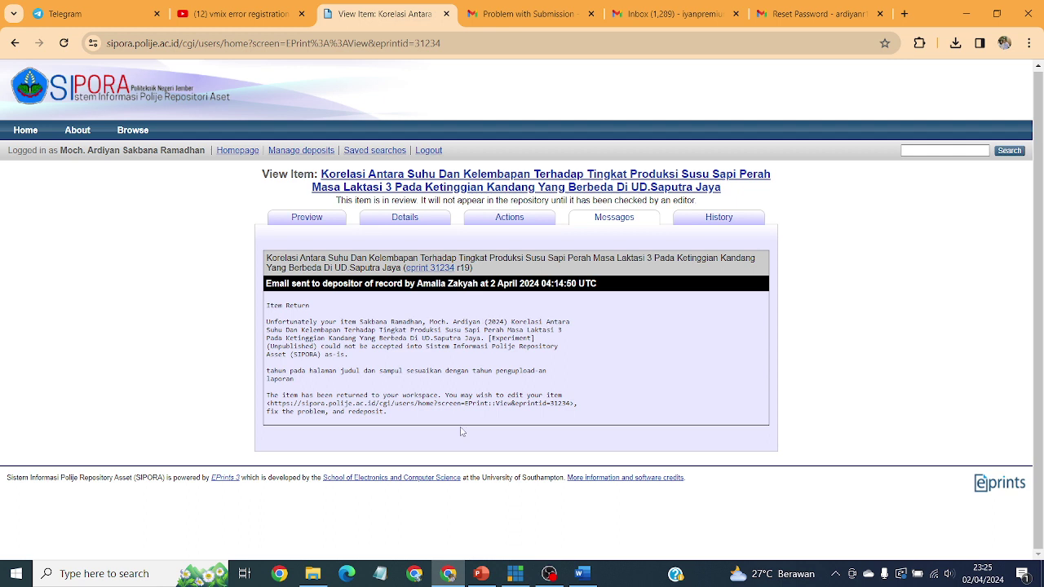
{"action": "left_click_drag", "start_coordinate": [485, 322], "coordinate": [511, 322]}
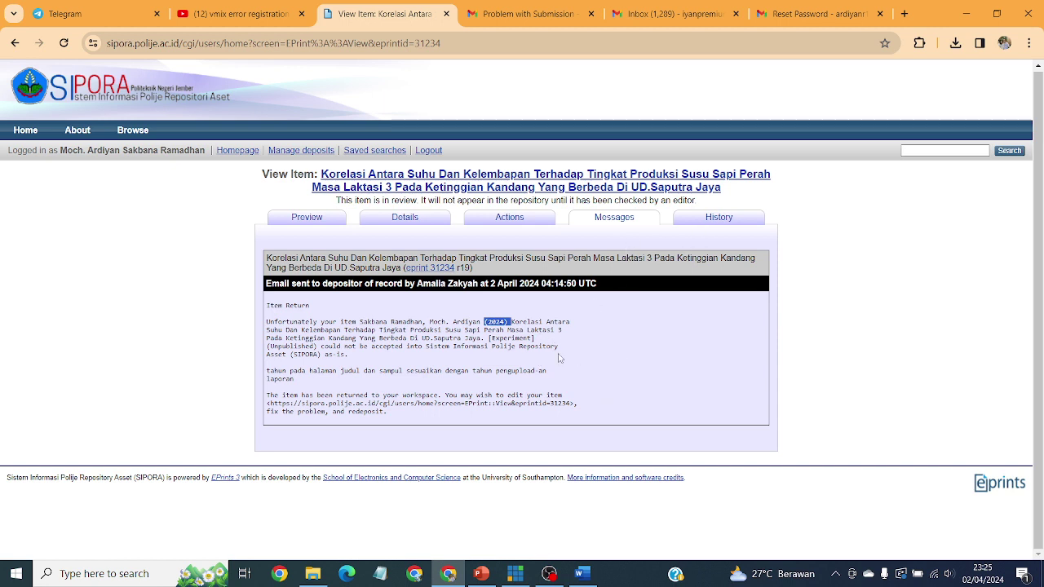
{"action": "left_click", "coordinate": [512, 322]}
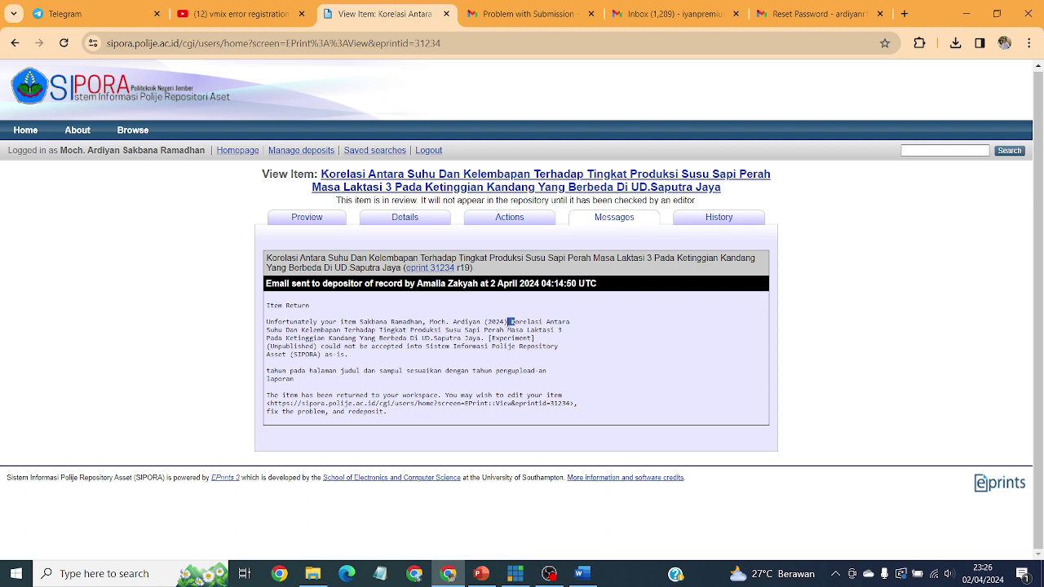
{"action": "left_click", "coordinate": [571, 319]}
Step: Review the Korelasi item's revision history, then return to its messages
{"action": "left_click", "coordinate": [718, 219]}
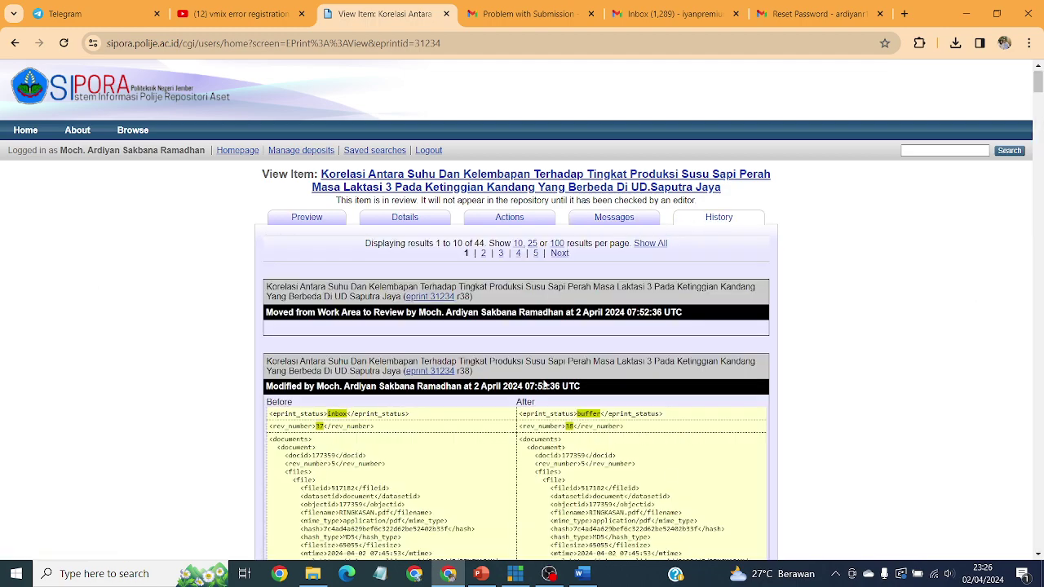
{"action": "scroll", "coordinate": [932, 332], "scroll_direction": "down", "scroll_amount": 5}
{"action": "scroll", "coordinate": [936, 329], "scroll_direction": "down", "scroll_amount": 1}
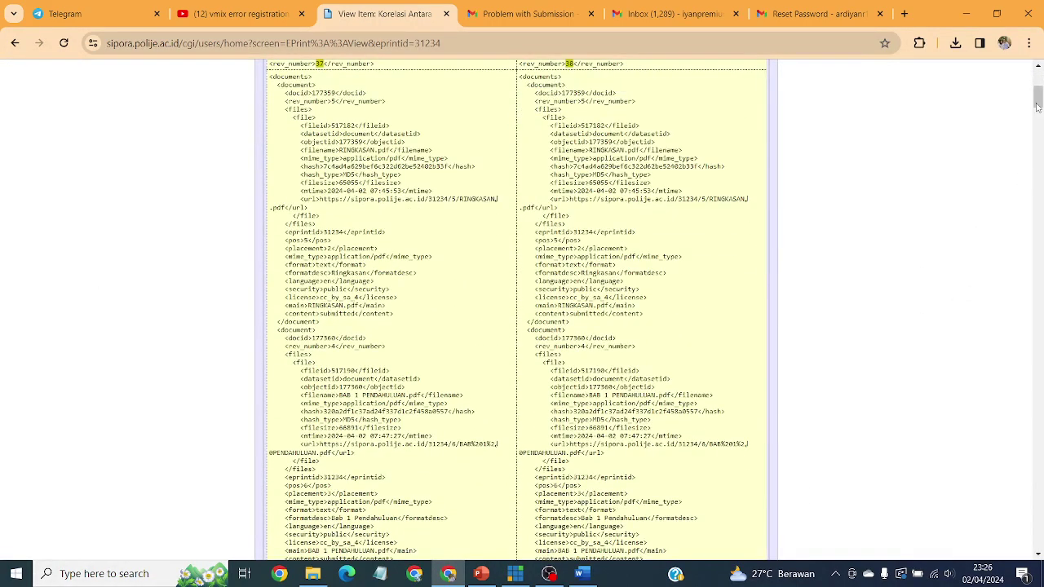
{"action": "left_click_drag", "start_coordinate": [1037, 106], "coordinate": [1039, 79]}
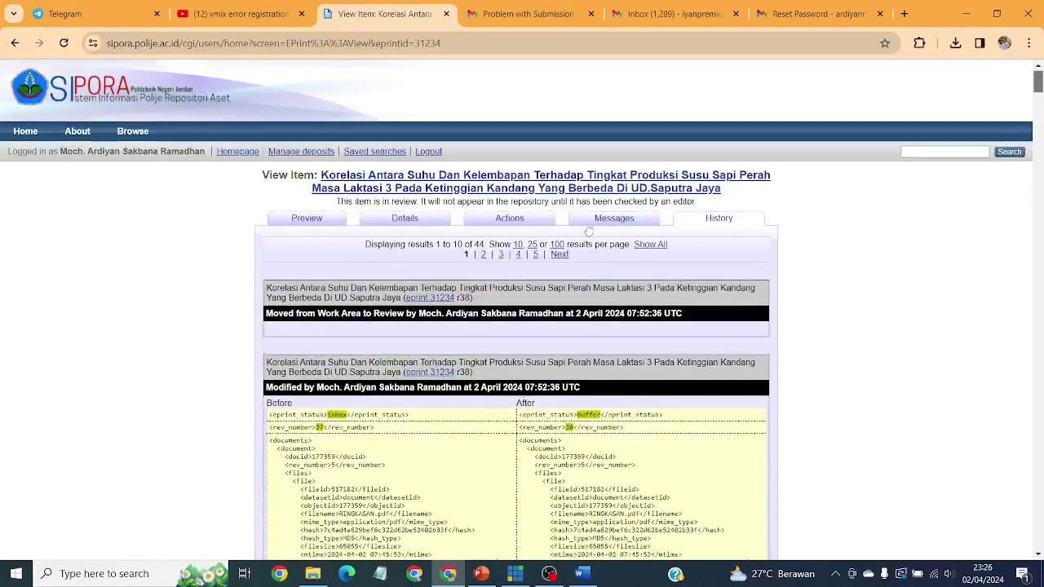
{"action": "left_click", "coordinate": [608, 219]}
Step: Compare the rejection email in Gmail, then return to SIPORA's Manage deposits list
{"action": "left_click", "coordinate": [532, 13]}
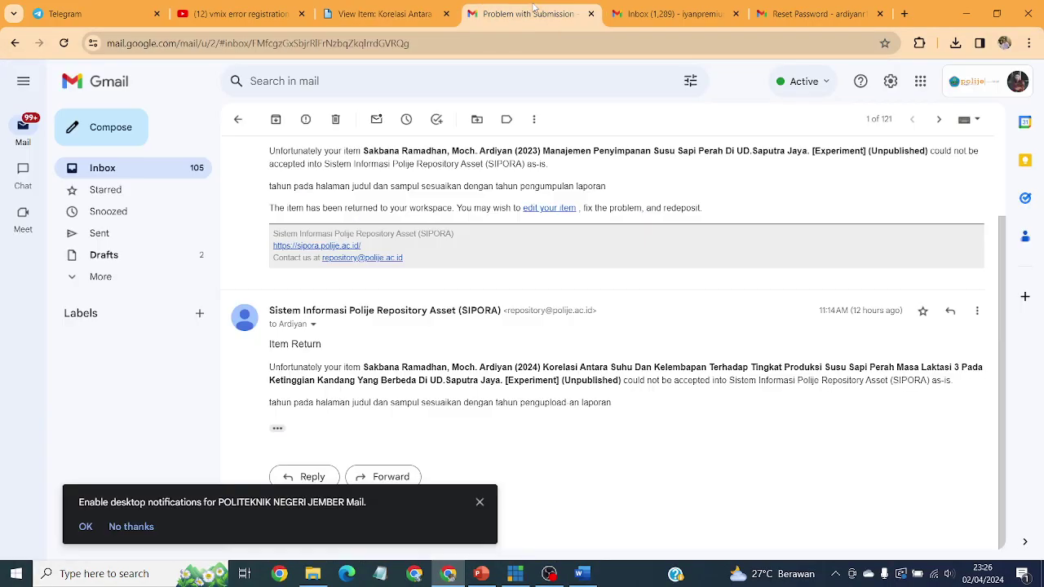
{"action": "left_click", "coordinate": [383, 13]}
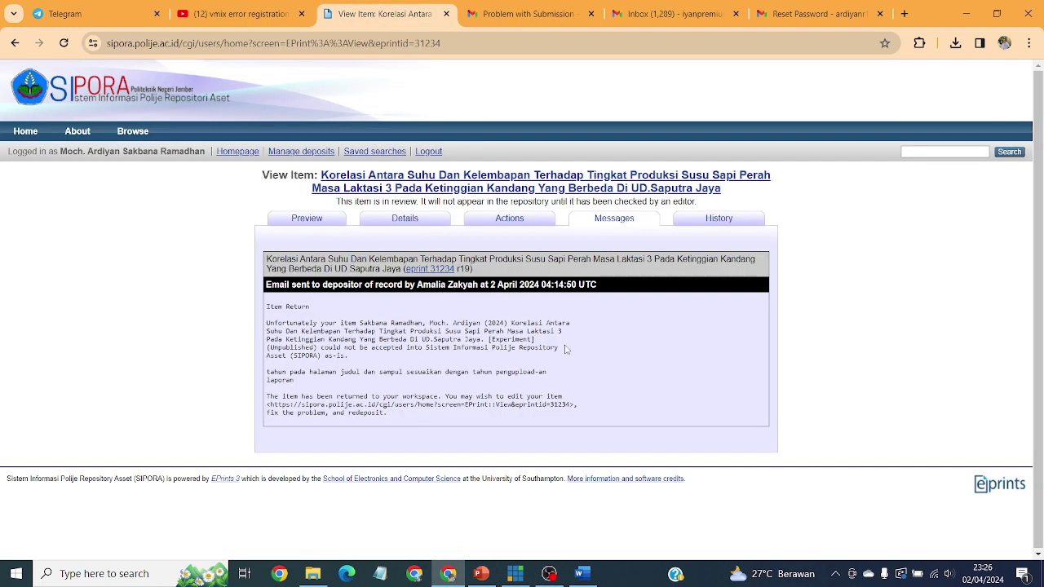
{"action": "left_click", "coordinate": [315, 155]}
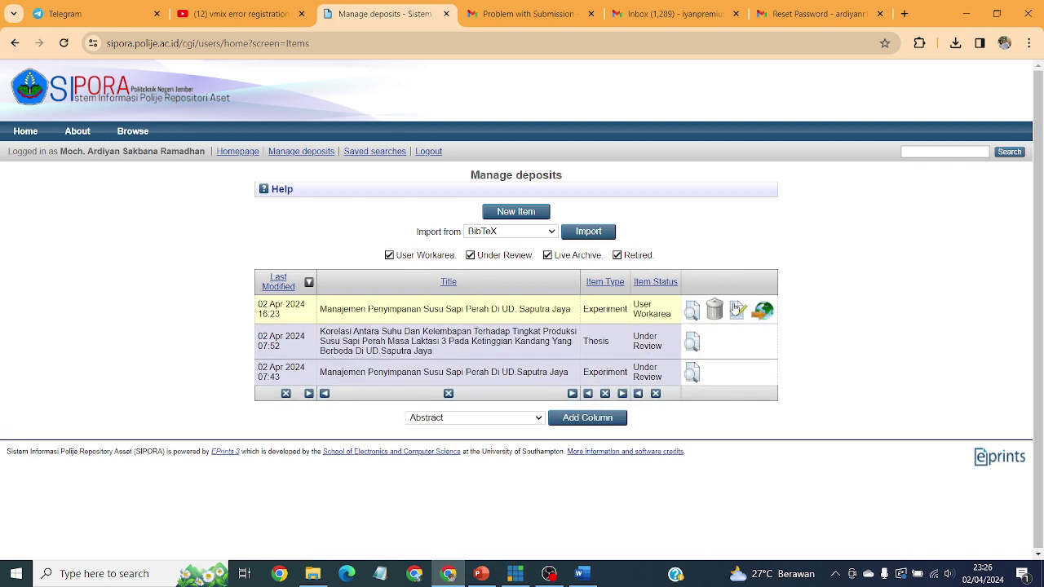
Step: Open the workarea item's editor and view its Subjects, Details, Type and Deposit stages
{"action": "left_click", "coordinate": [737, 308]}
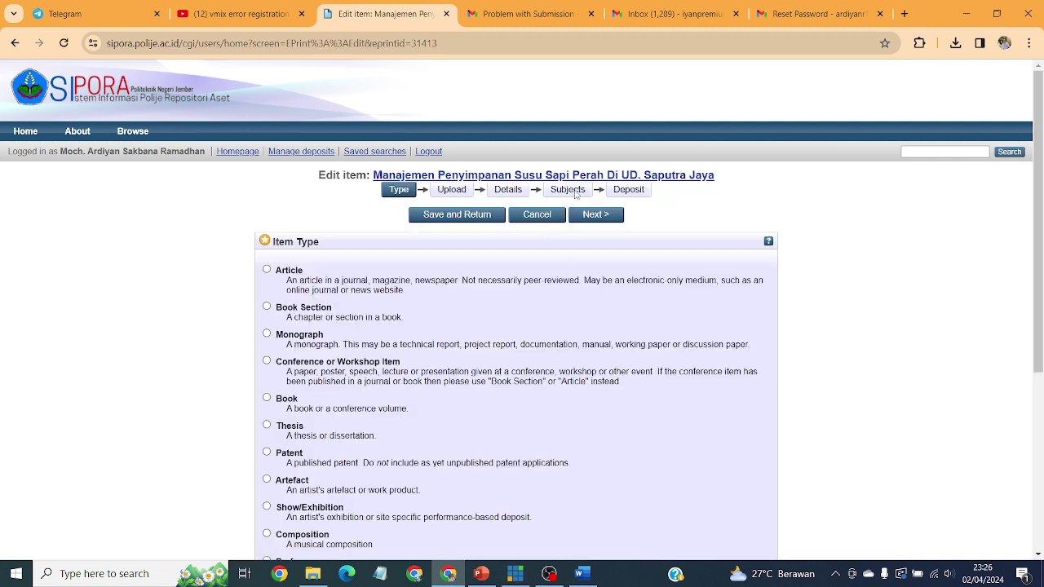
{"action": "left_click", "coordinate": [575, 192]}
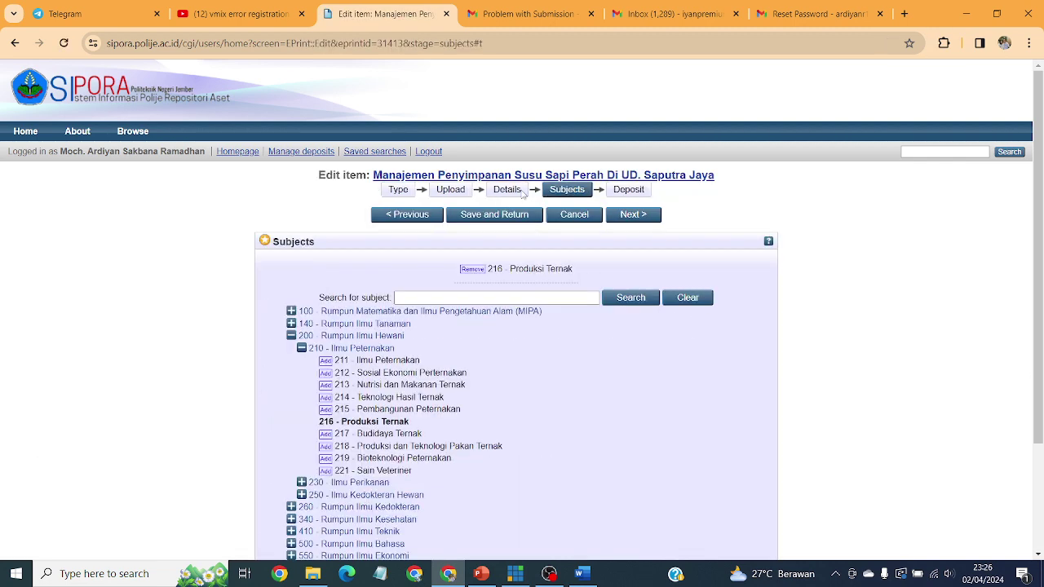
{"action": "left_click", "coordinate": [521, 191]}
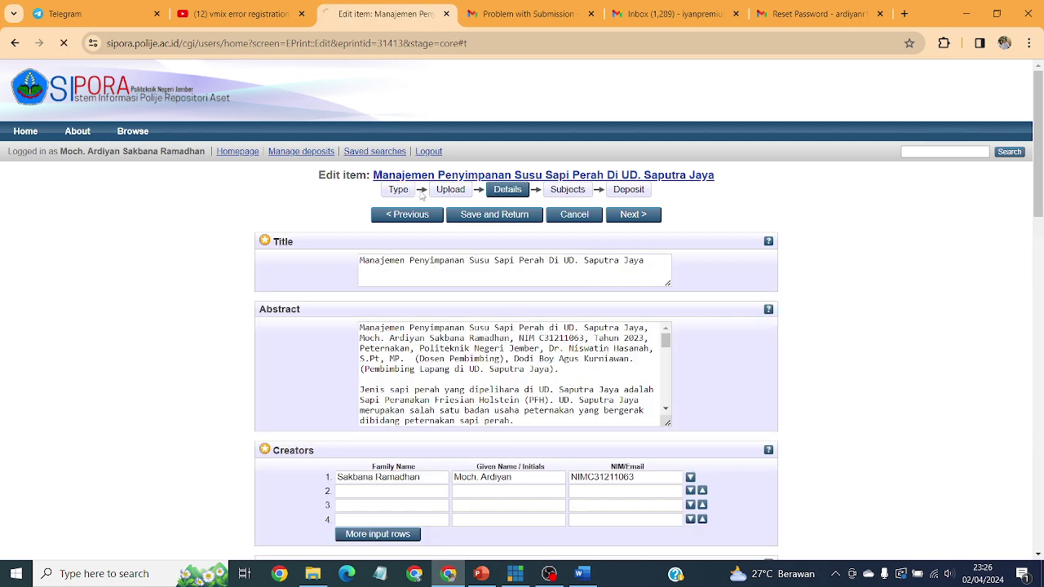
{"action": "left_click", "coordinate": [412, 193]}
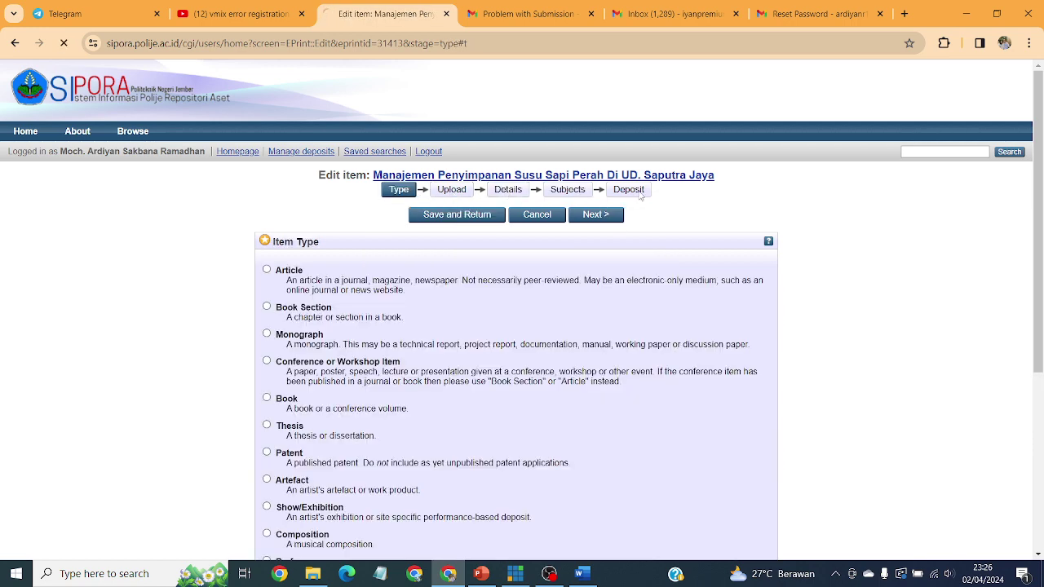
{"action": "left_click", "coordinate": [640, 194]}
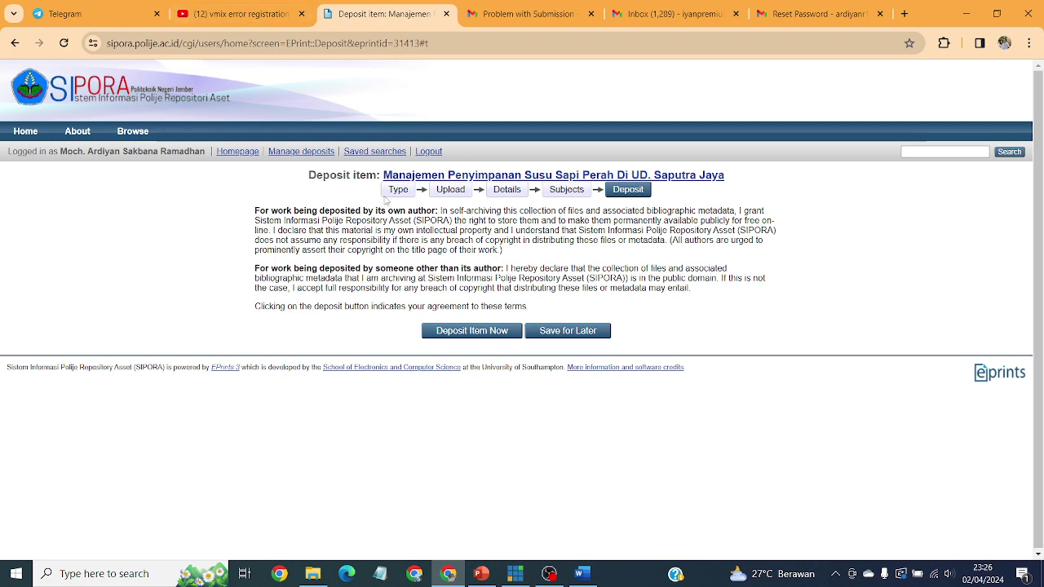
Step: Go back to the Type stage, then reopen Manage deposits and bring OBS Studio forward
{"action": "left_click", "coordinate": [398, 193]}
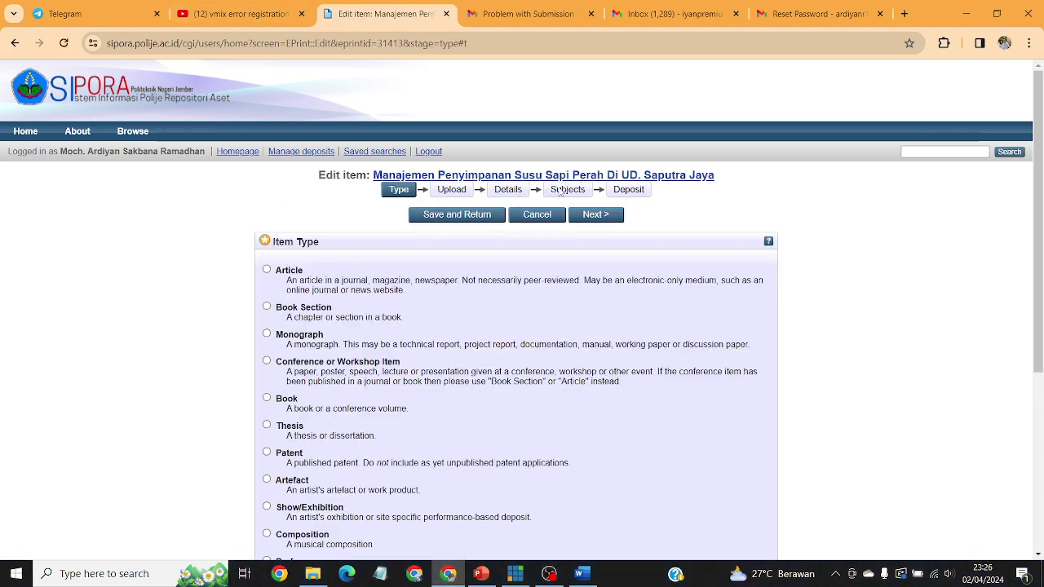
{"action": "scroll", "coordinate": [571, 338], "scroll_direction": "down", "scroll_amount": 4}
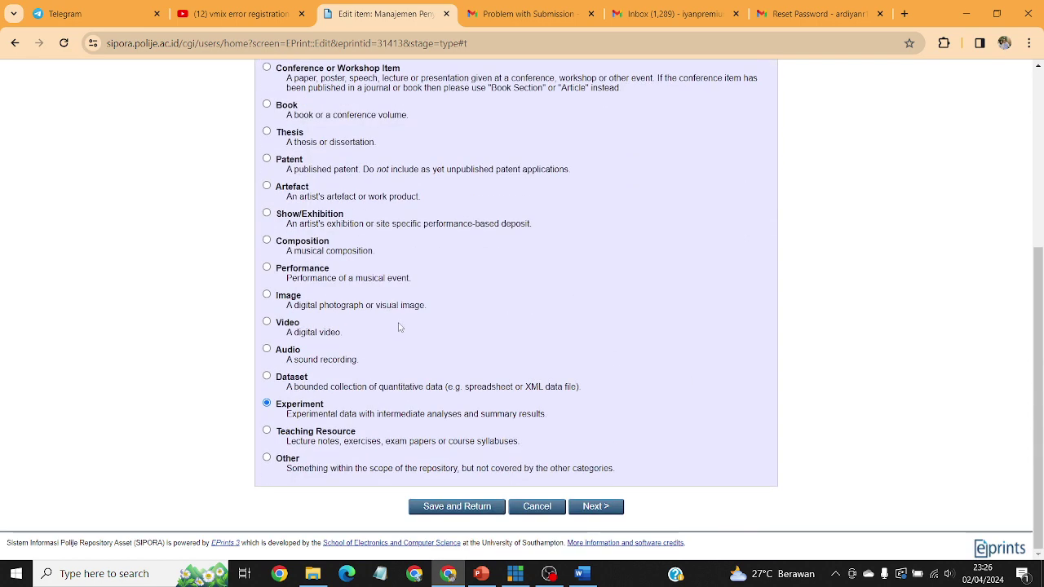
{"action": "scroll", "coordinate": [399, 327], "scroll_direction": "up", "scroll_amount": 4}
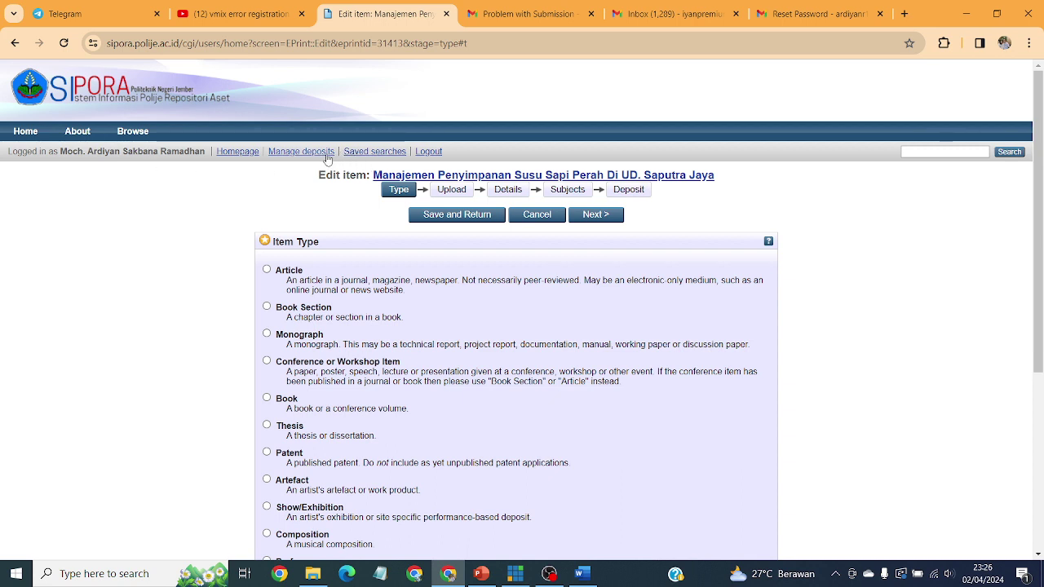
{"action": "left_click", "coordinate": [315, 157]}
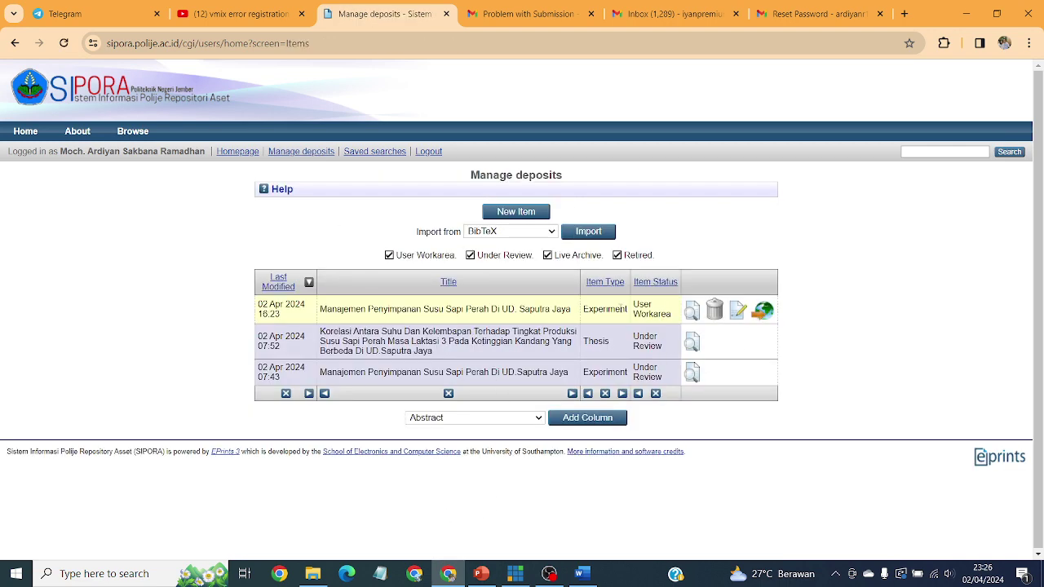
{"action": "left_click", "coordinate": [549, 574]}
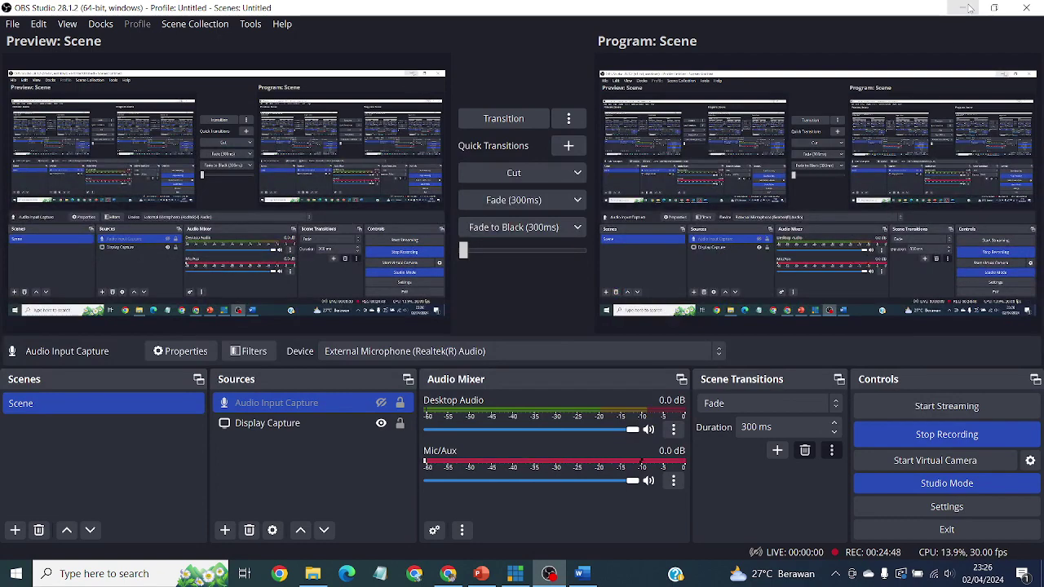
{"action": "left_click", "coordinate": [966, 8]}
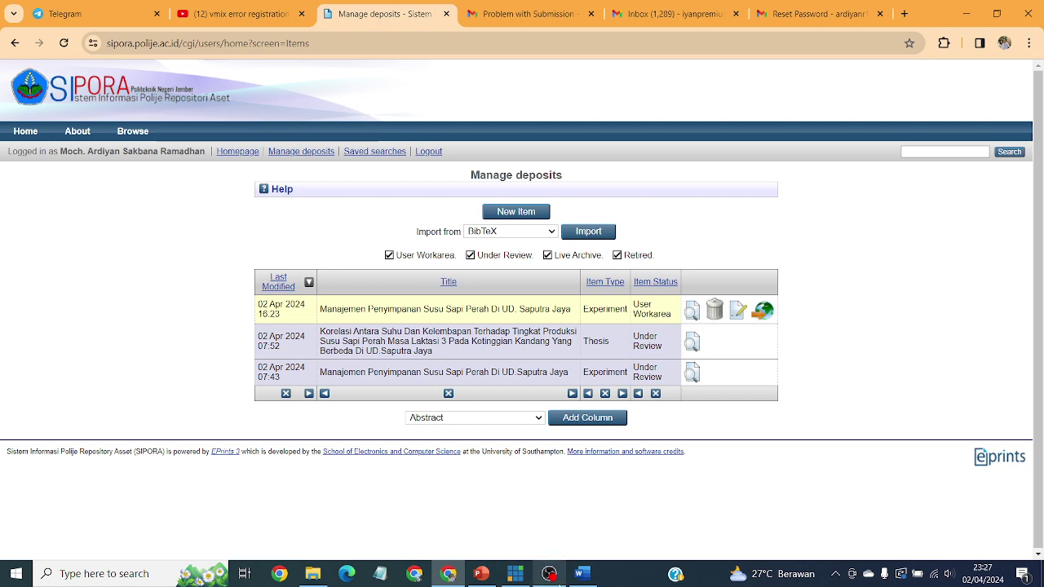
{"action": "left_click", "coordinate": [555, 581]}
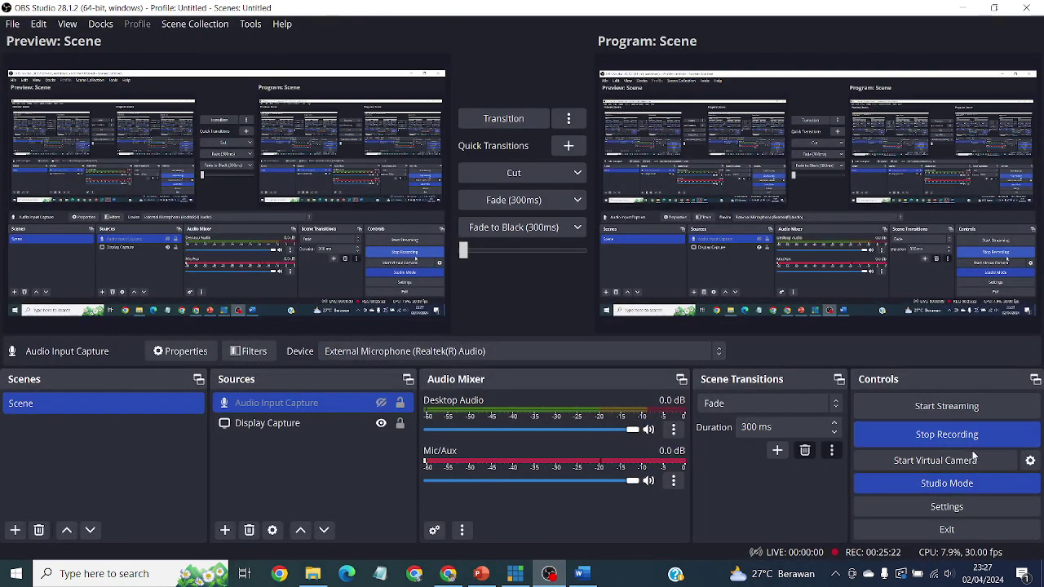